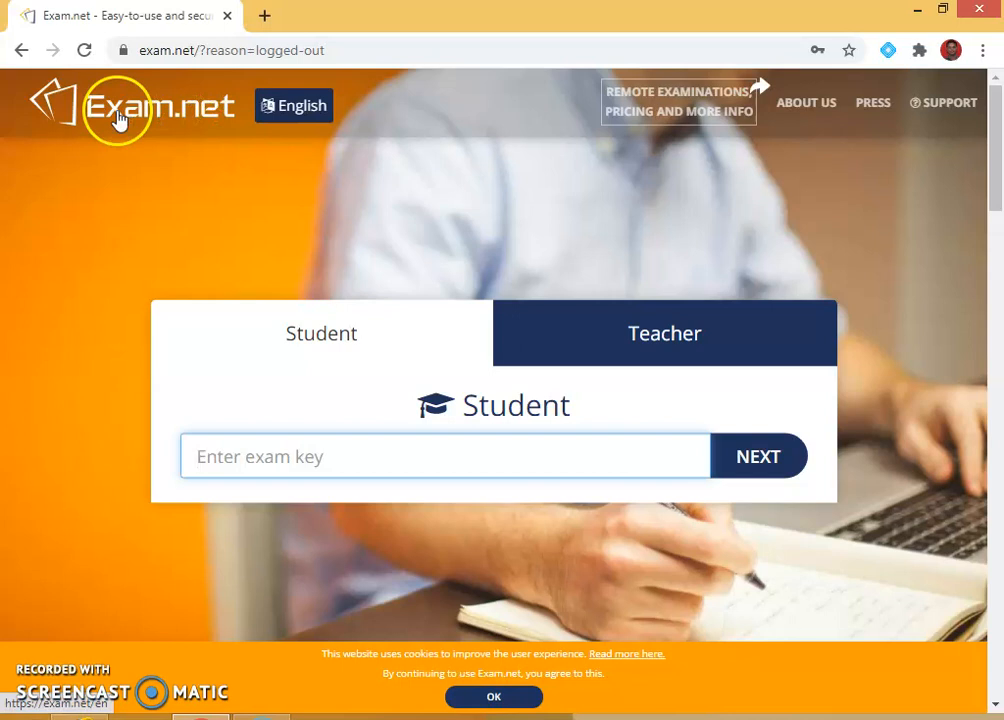
# Sign in to the teacher account with the saved credentials to reach My Exams.
pyautogui.click(645, 343)
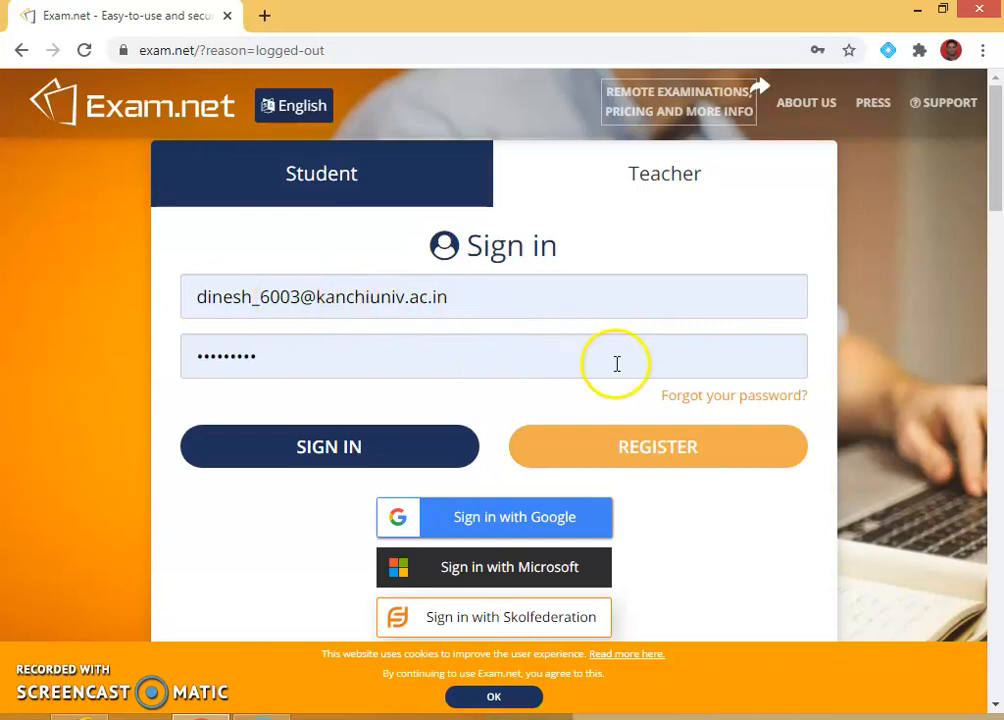
pyautogui.click(370, 452)
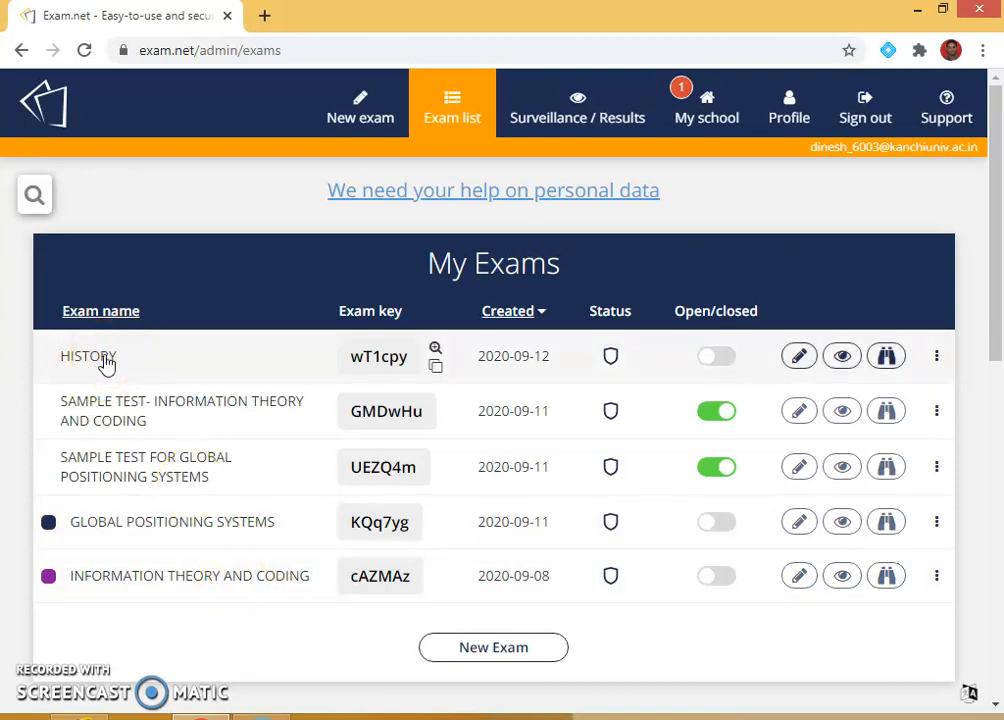
pyautogui.click(436, 366)
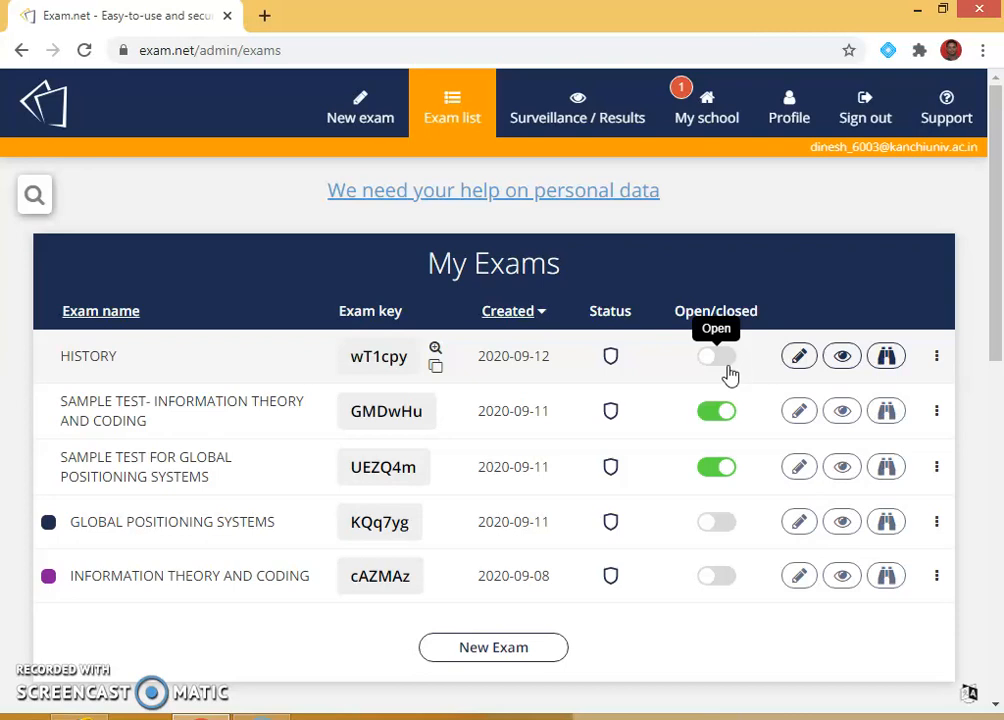
pyautogui.click(377, 362)
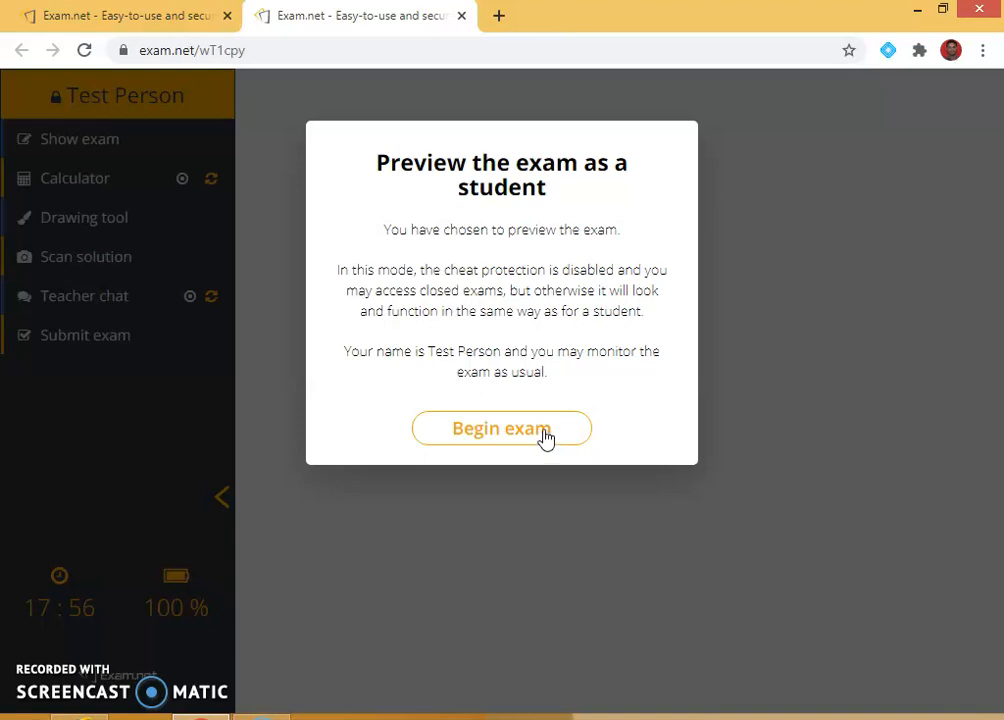
pyautogui.click(463, 17)
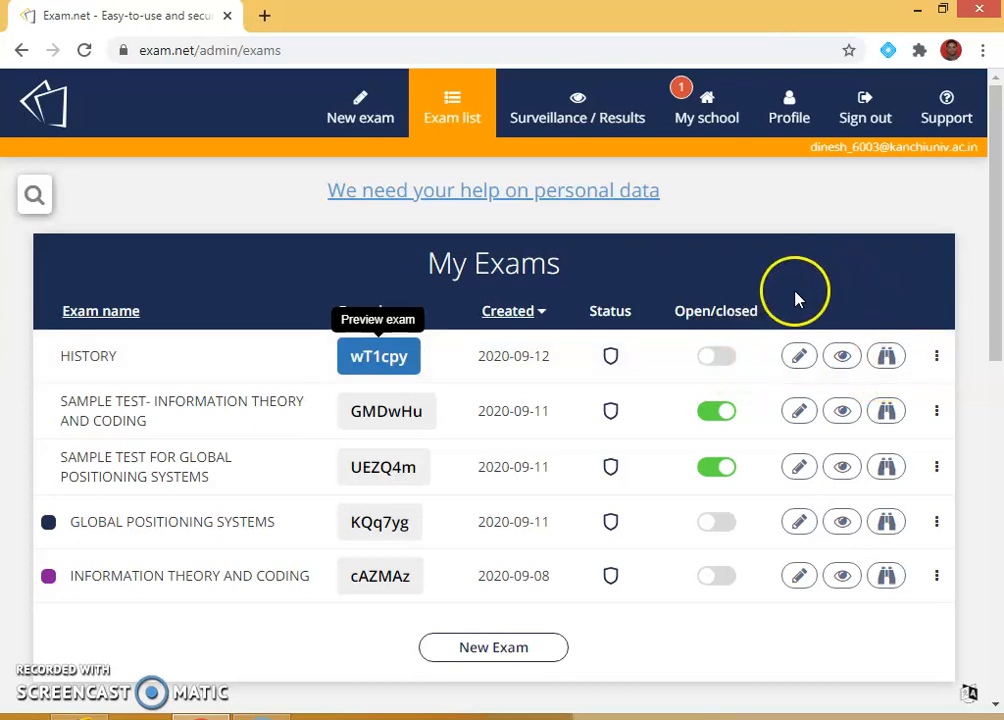
# Open HISTORY to new students and bring up its Edit the exam page.
pyautogui.click(724, 359)
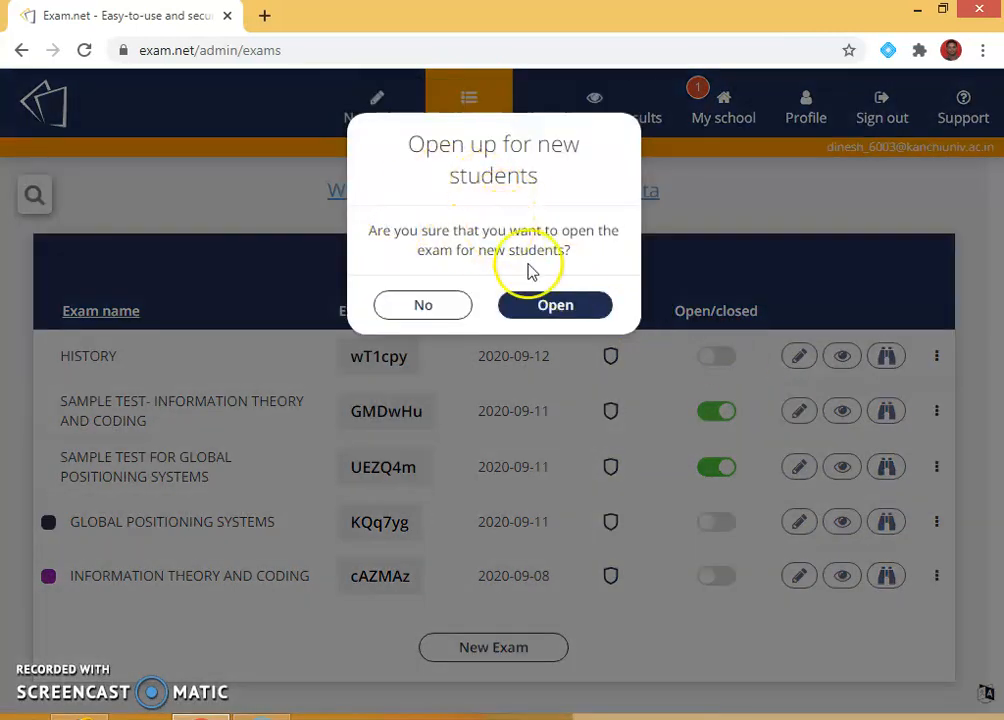
pyautogui.click(553, 310)
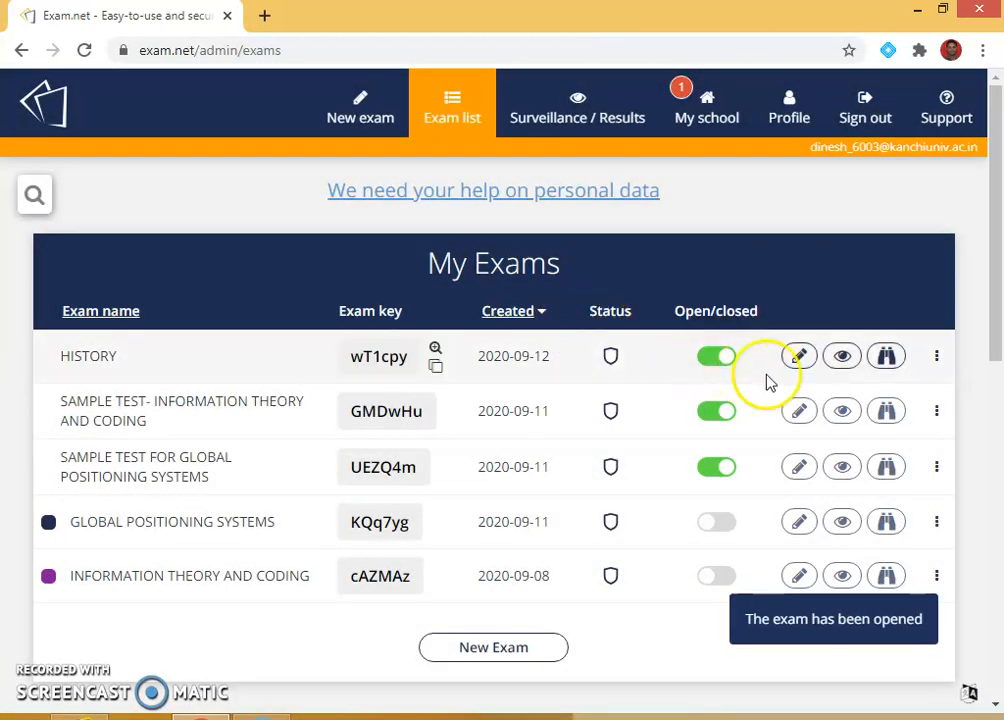
pyautogui.click(801, 360)
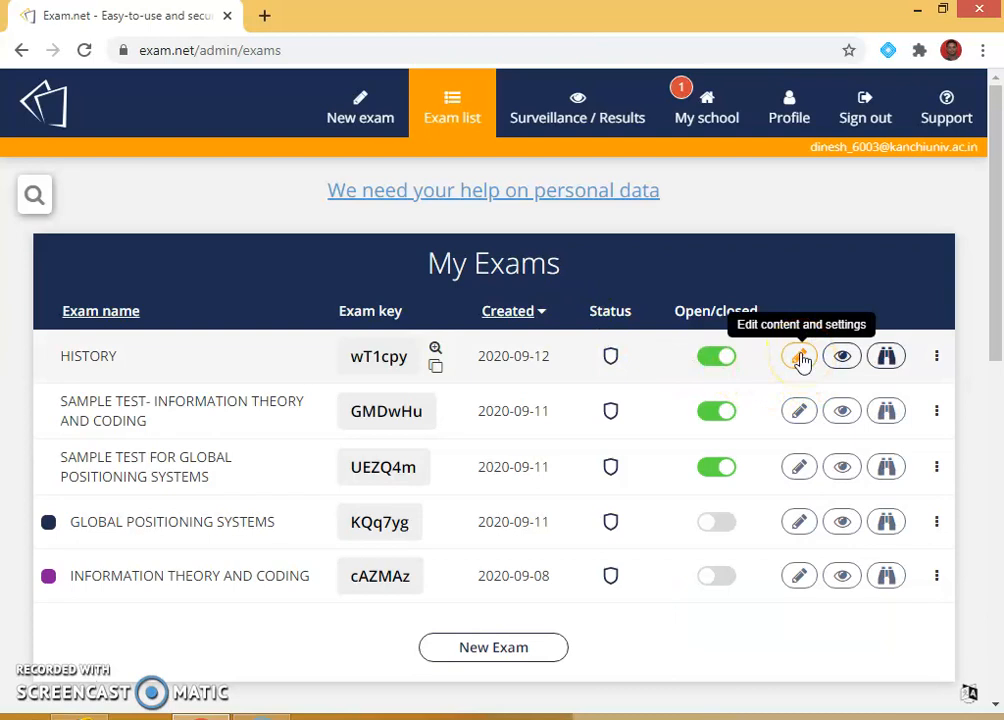
pyautogui.click(838, 362)
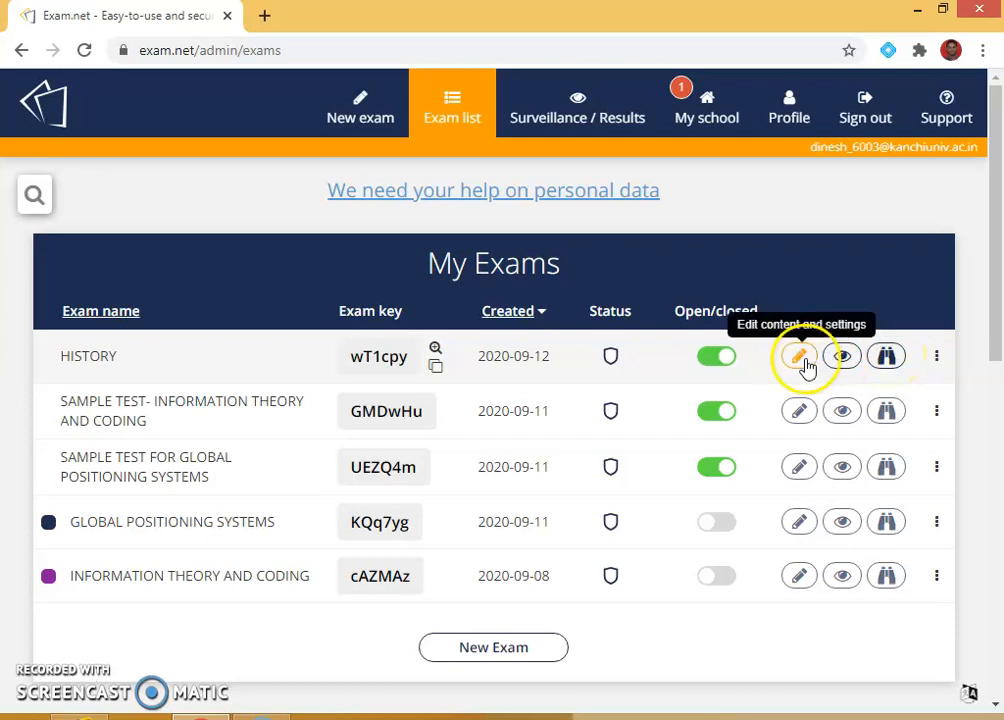
pyautogui.click(797, 364)
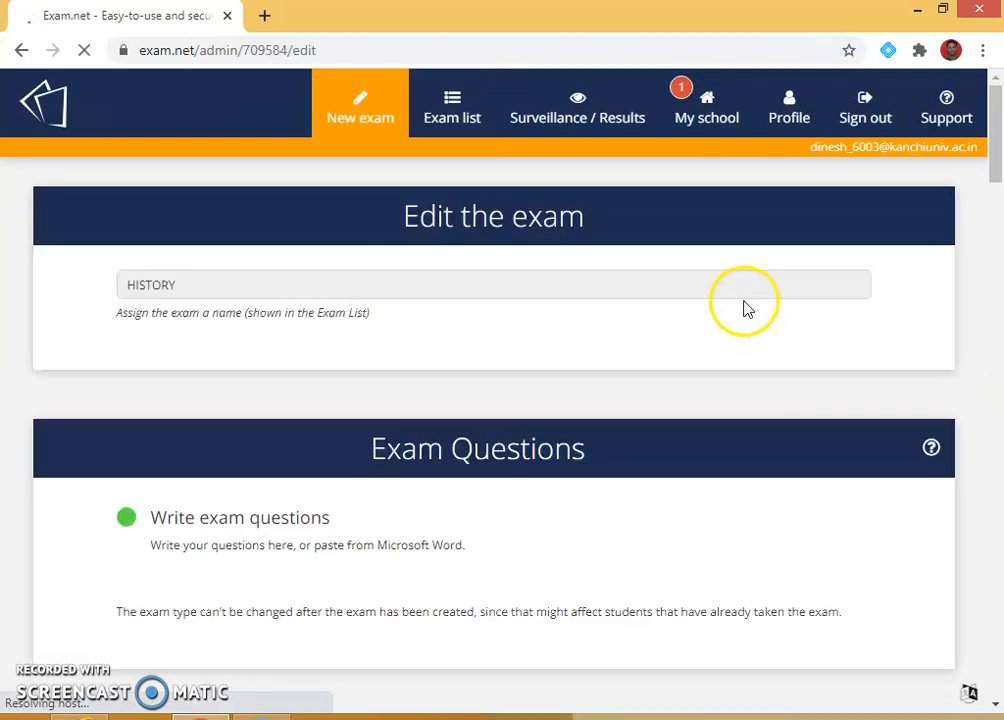
# Save HISTORY keeping any-browser access and requiring an explanation to unlock.
pyautogui.scroll(-8, 567, 383)
pyautogui.scroll(-12, 567, 400)
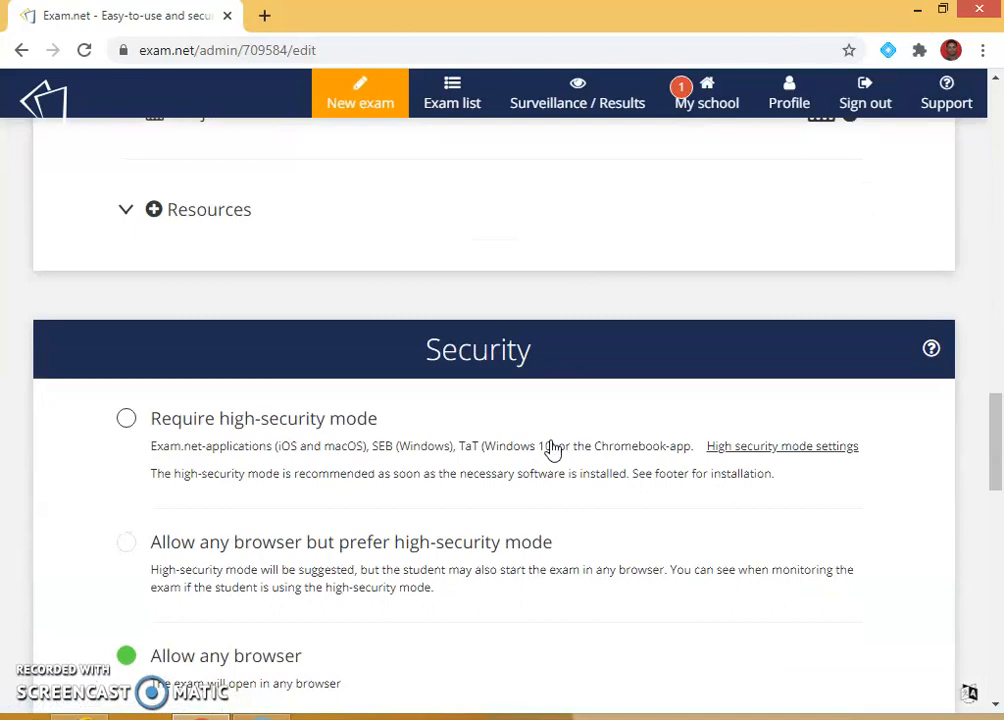
pyautogui.scroll(-15, 552, 448)
pyautogui.scroll(6, 552, 448)
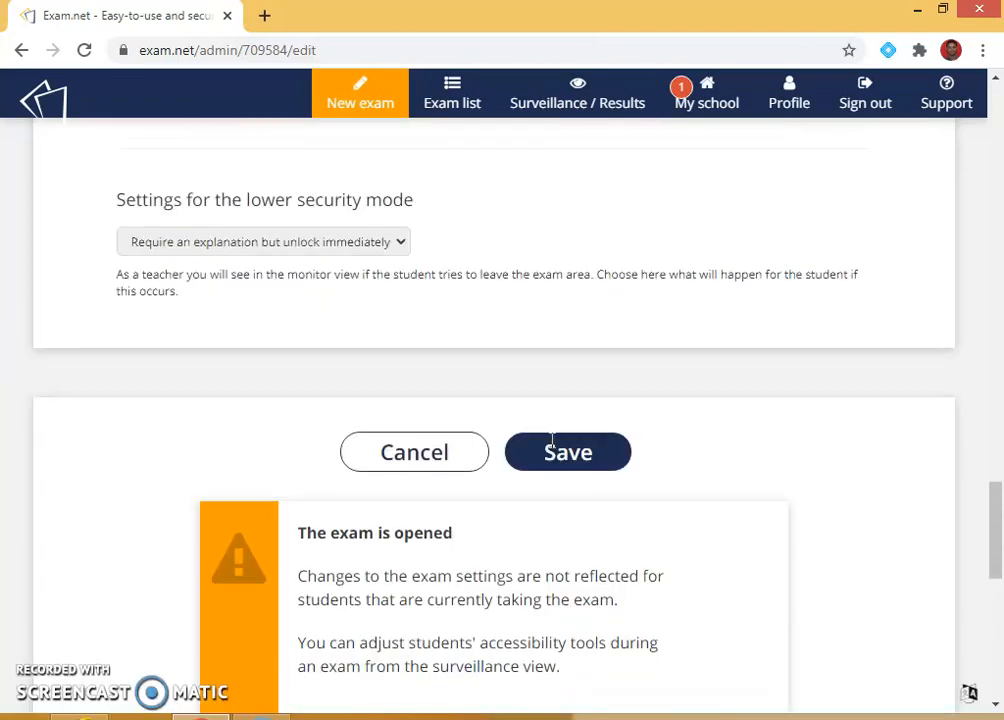
pyautogui.scroll(10, 569, 437)
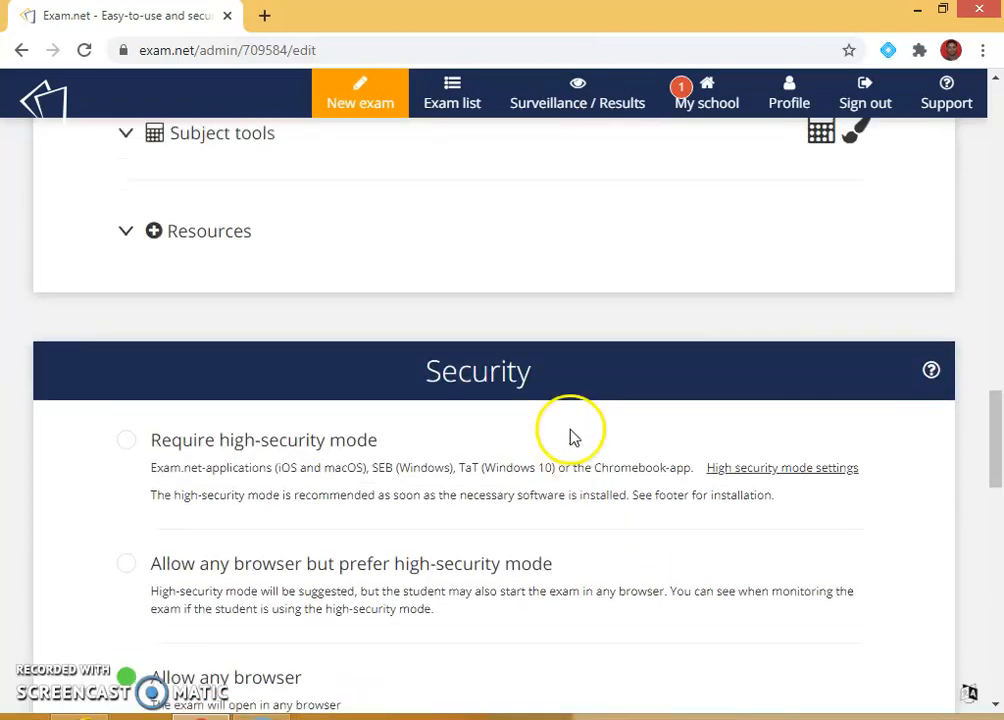
pyautogui.scroll(-5, 540, 420)
pyautogui.scroll(-5, 556, 483)
pyautogui.click(553, 540)
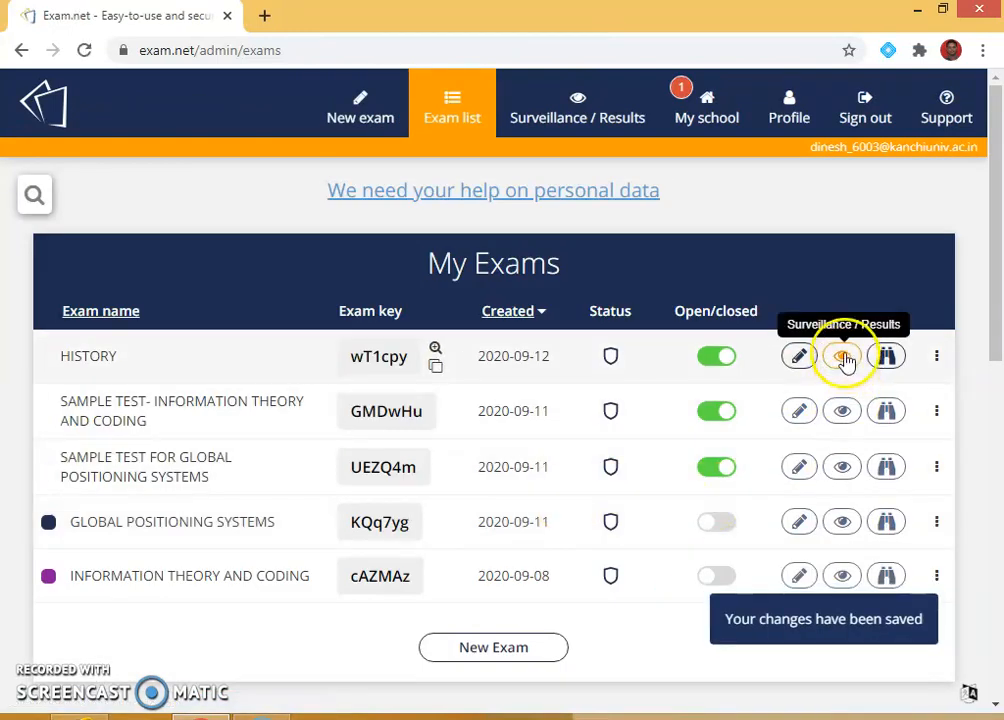
# Give HISTORY students a 30-minute timer, check Test Person's connection, and return to the exam list.
pyautogui.click(844, 358)
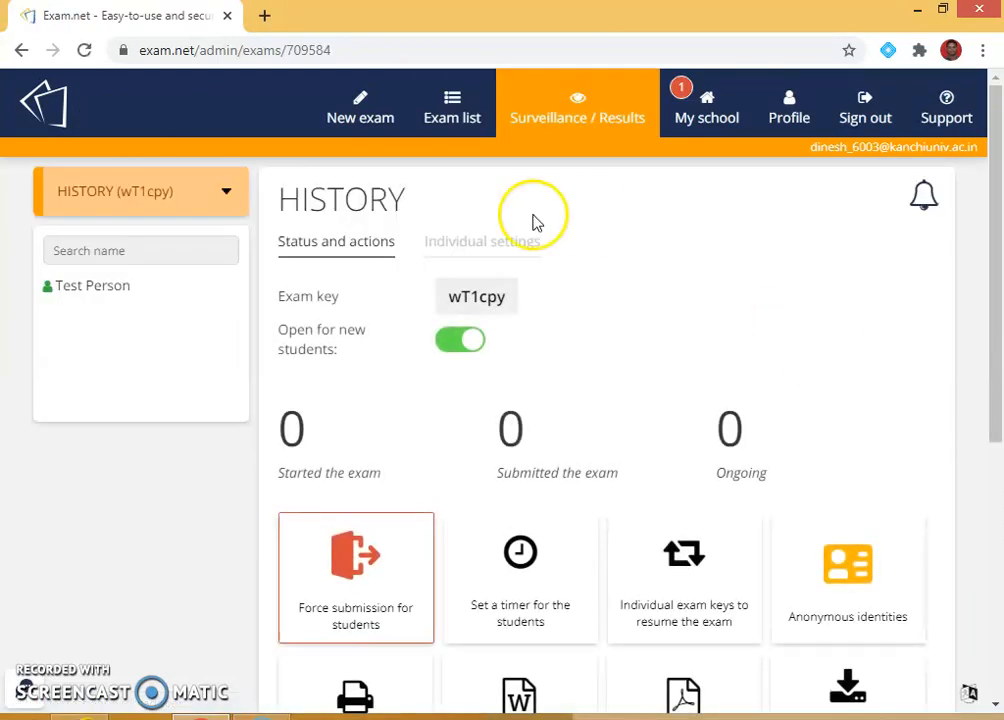
pyautogui.scroll(-1, 580, 510)
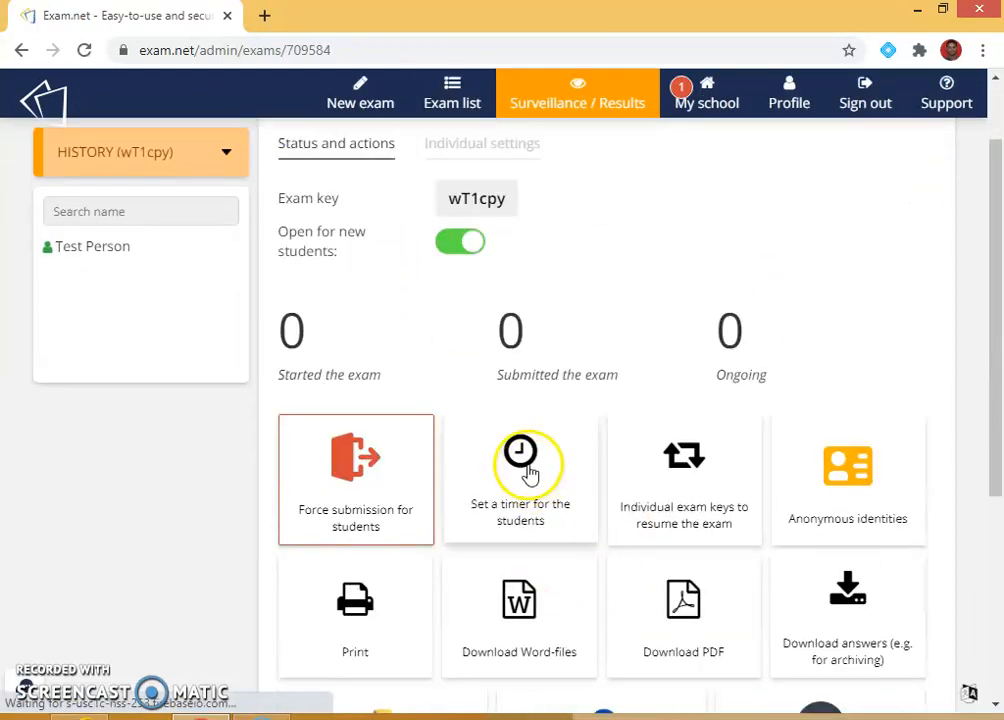
pyautogui.click(521, 457)
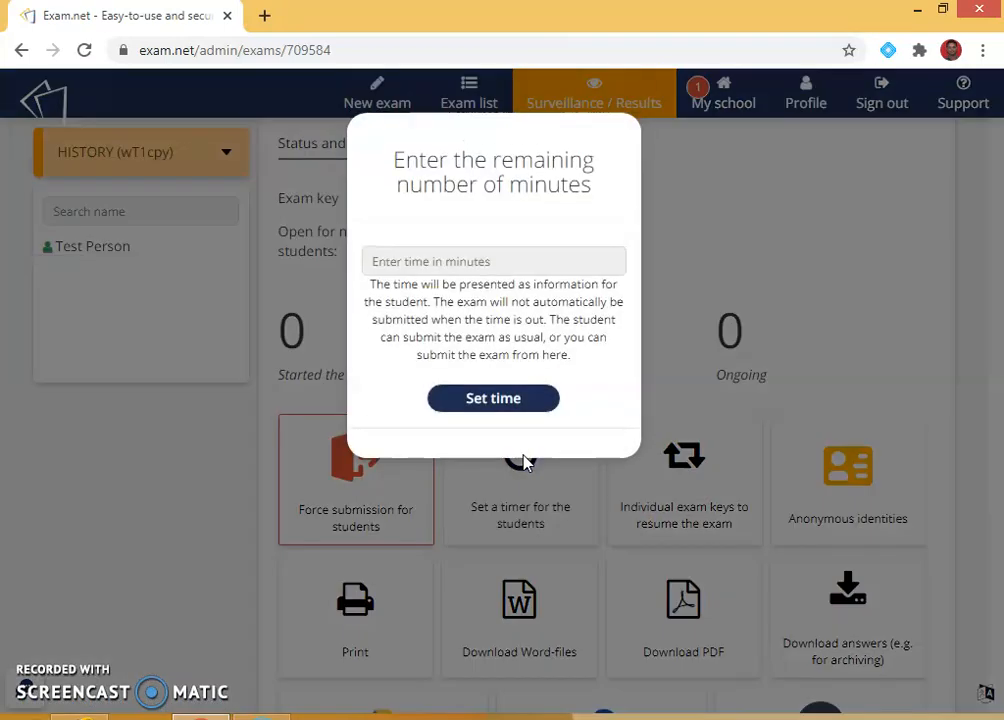
pyautogui.click(428, 260)
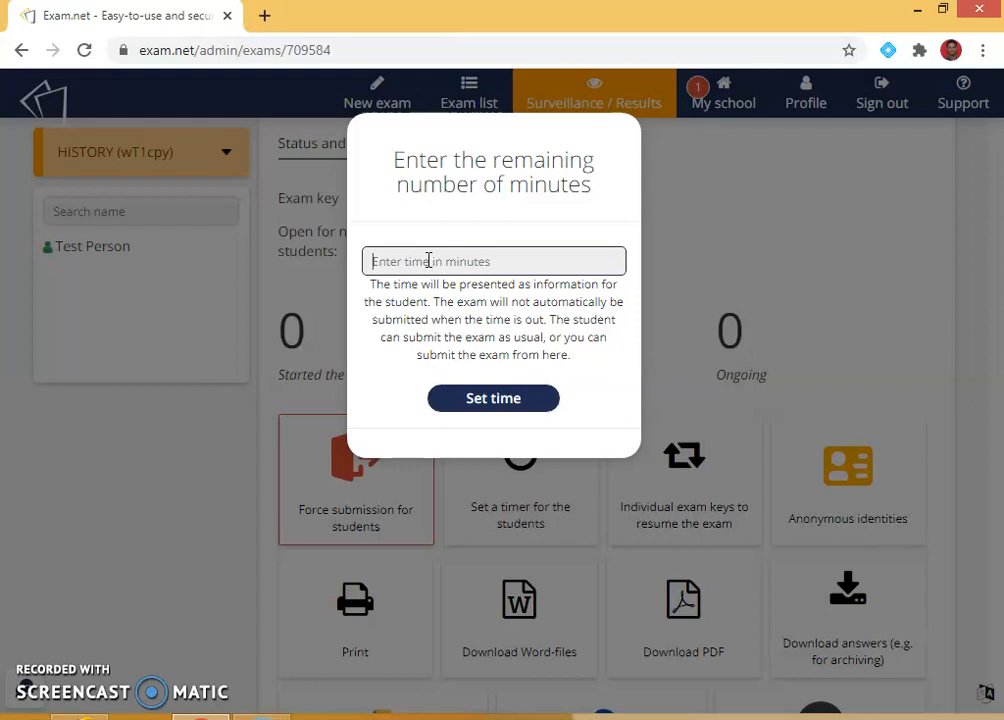
pyautogui.write('30')
pyautogui.click(506, 402)
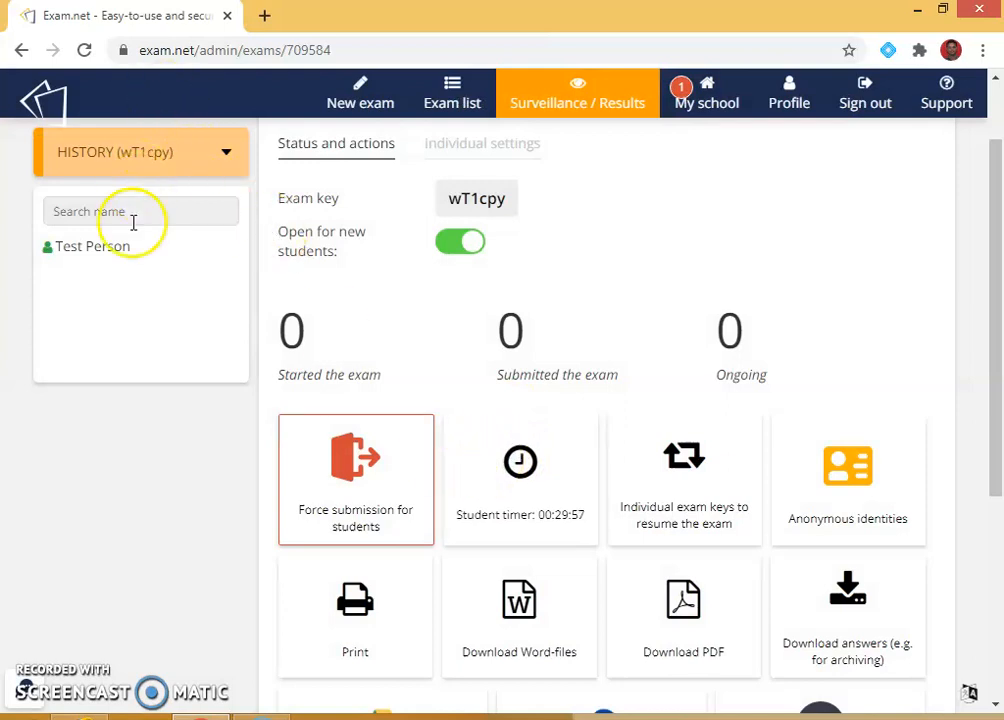
pyautogui.click(112, 253)
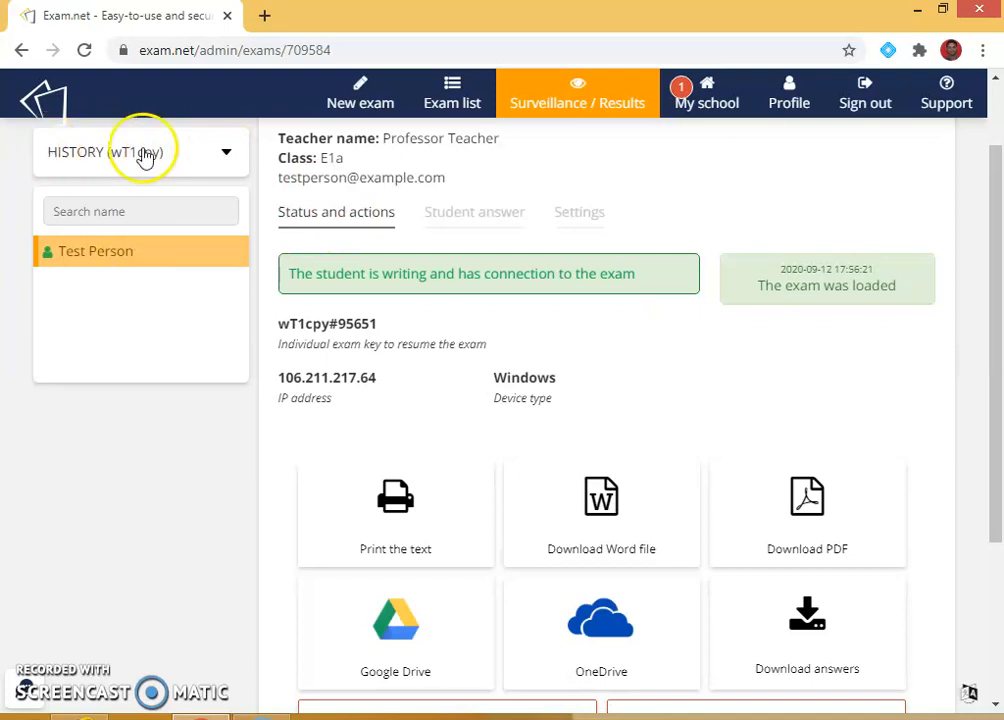
pyautogui.click(452, 95)
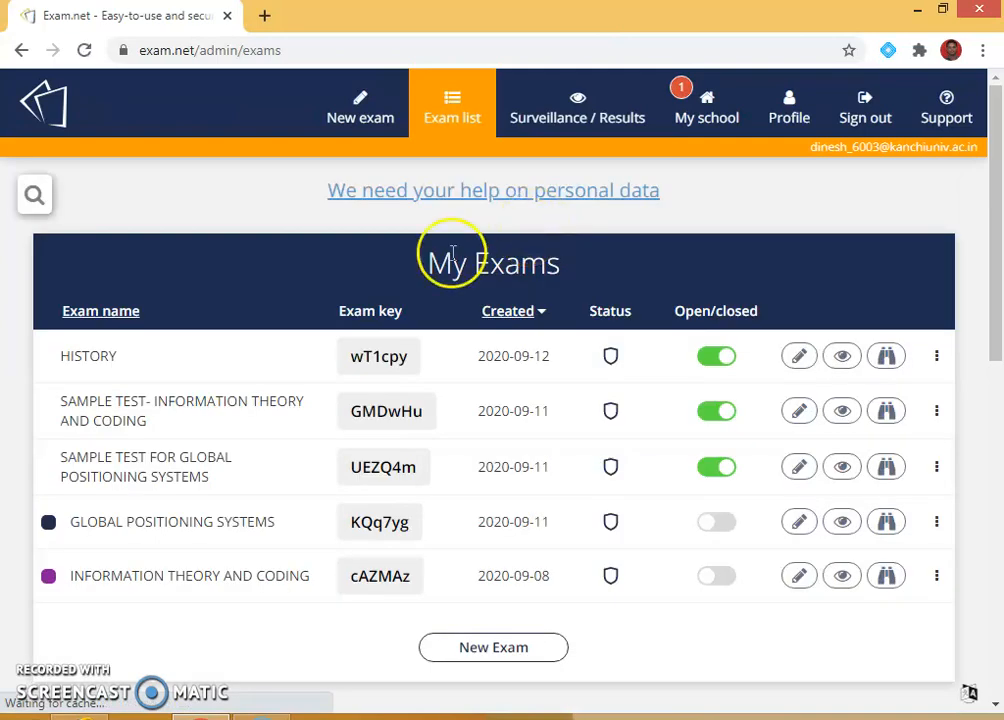
# Start the HISTORY student preview, begin the exam, and view the timer explanation.
pyautogui.click(378, 358)
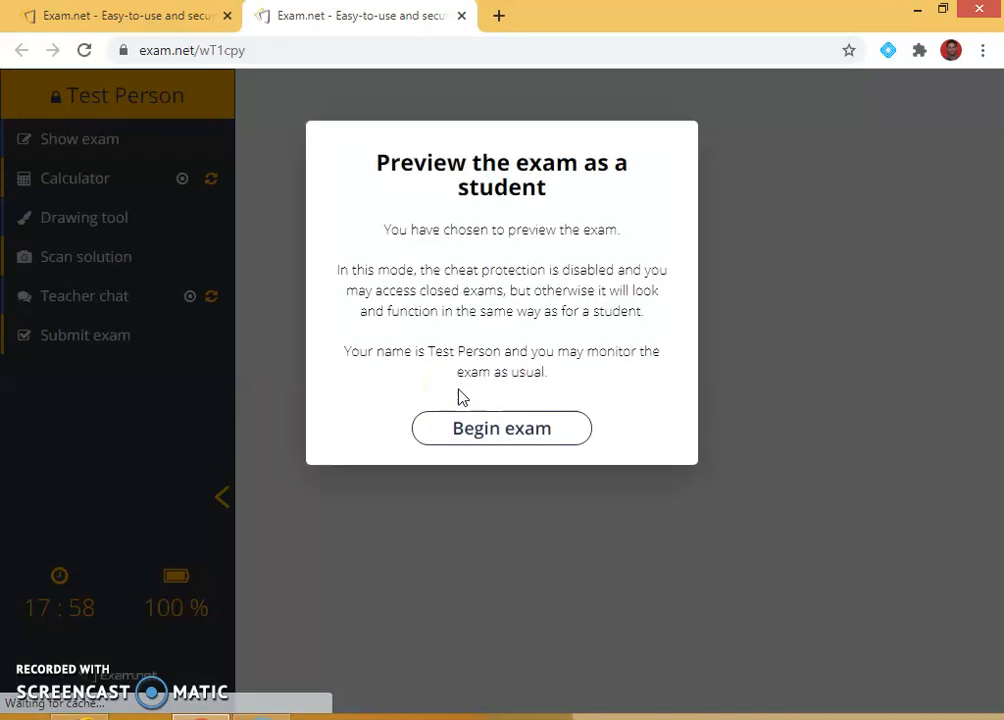
pyautogui.click(518, 434)
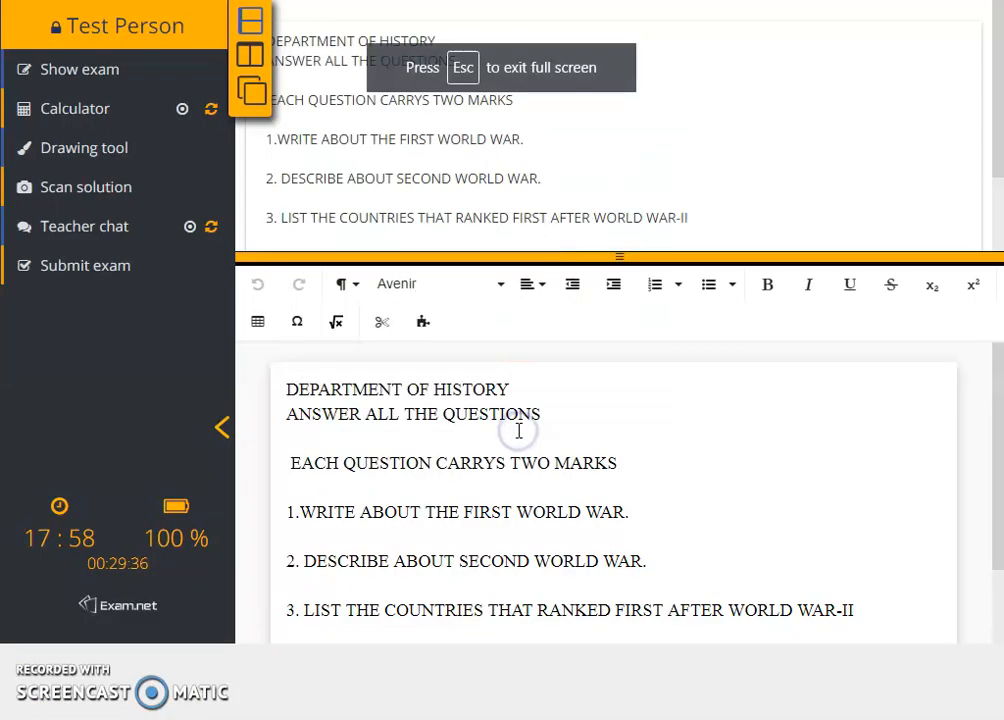
pyautogui.moveTo(190, 674)
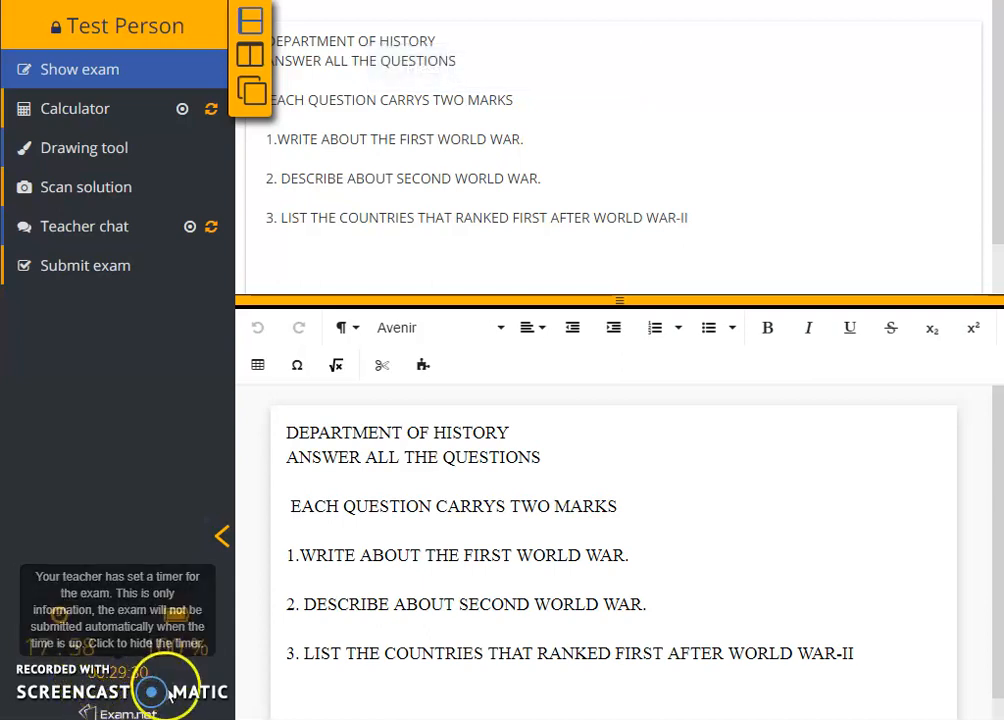
pyautogui.moveTo(116, 680)
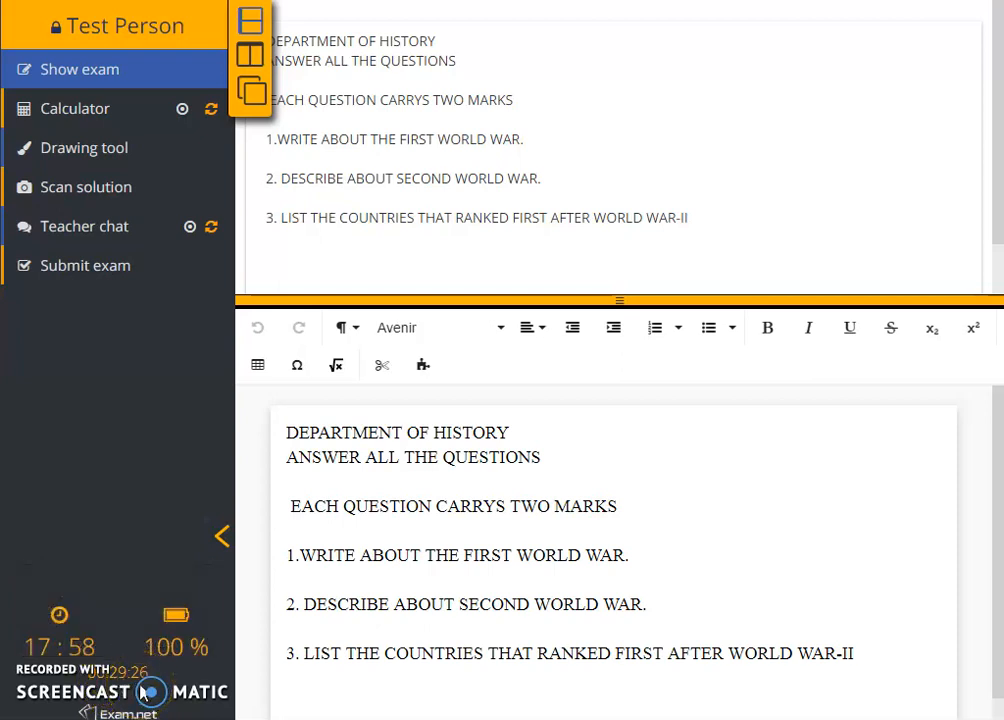
pyautogui.click(131, 686)
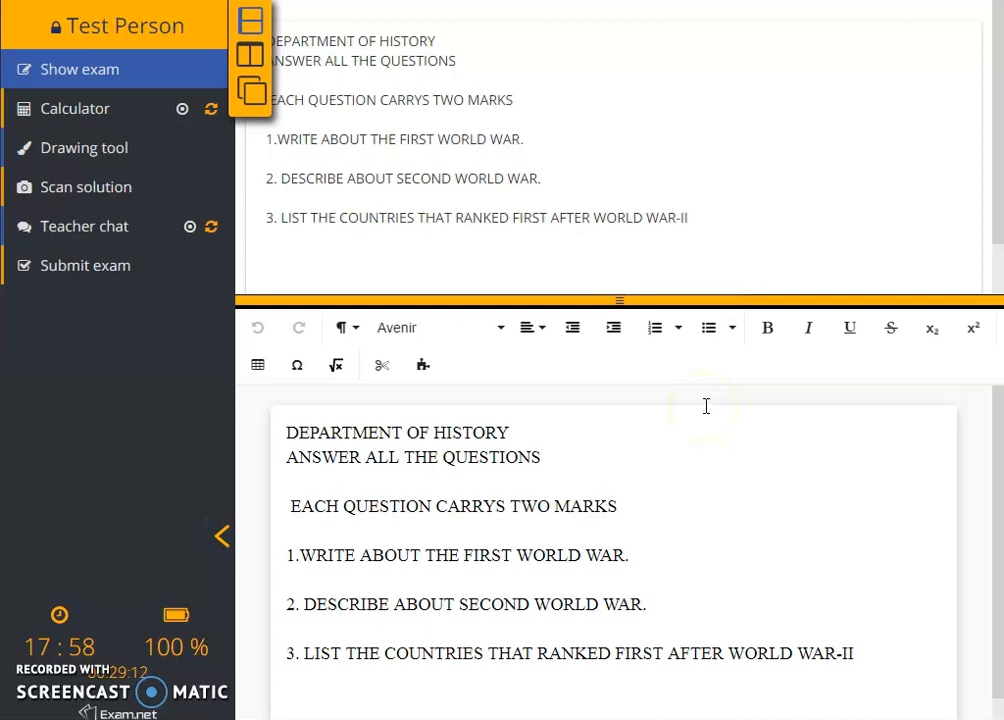
# Try leaving the exam via a new window, the Start screen and Esc, then return to the teacher tab.
pyautogui.hotkey('ctrl', 'n')
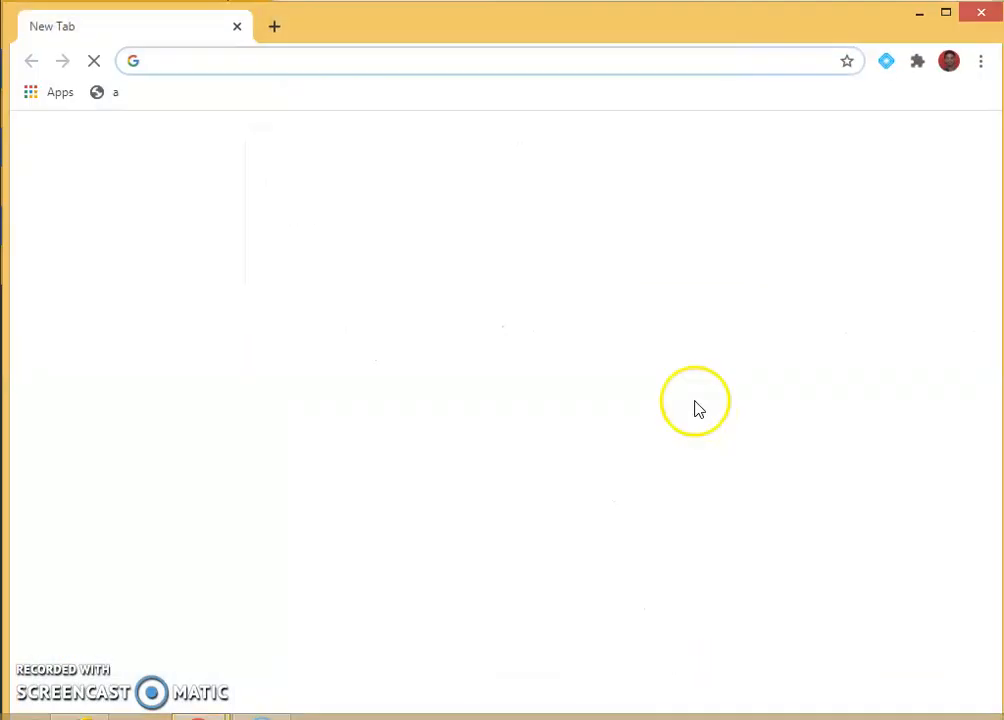
pyautogui.click(919, 12)
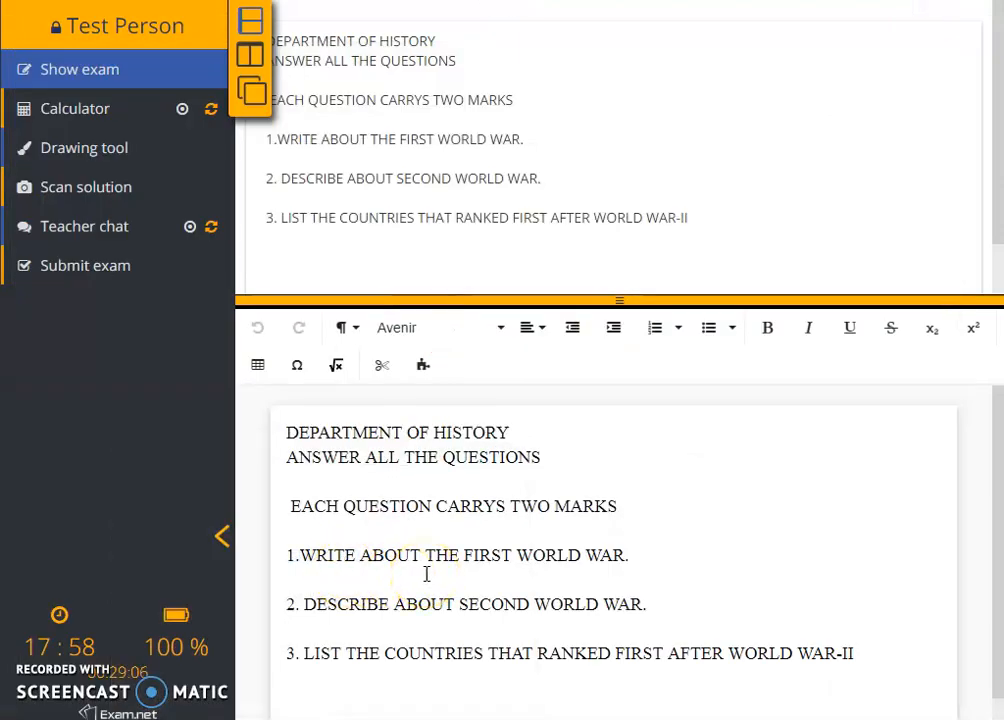
pyautogui.press('super')
pyautogui.click(253, 601)
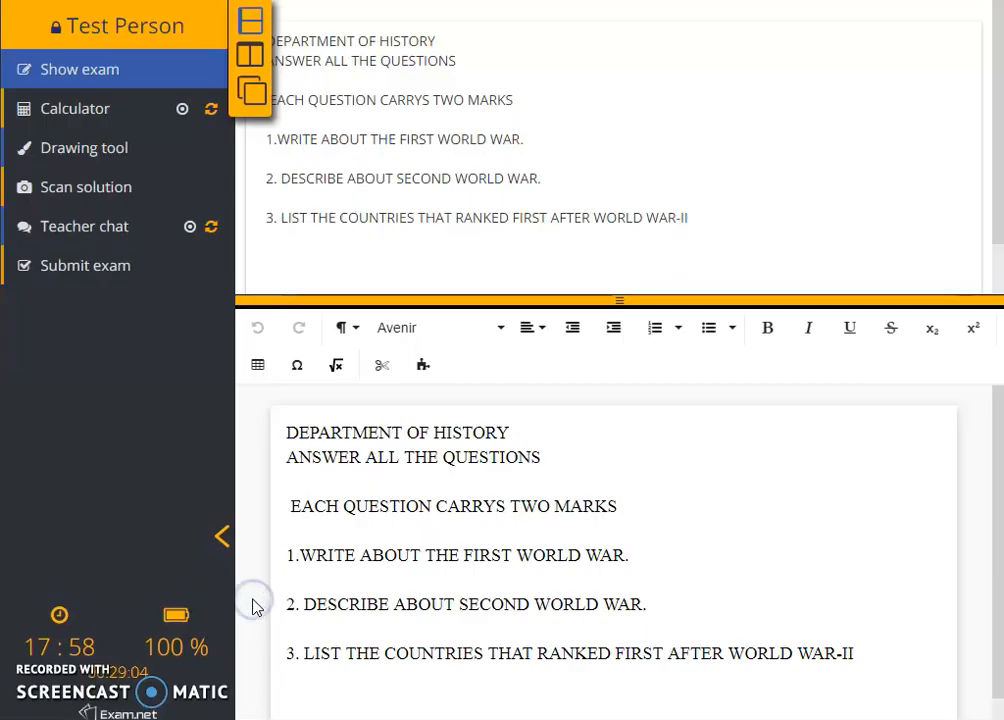
pyautogui.press('Escape')
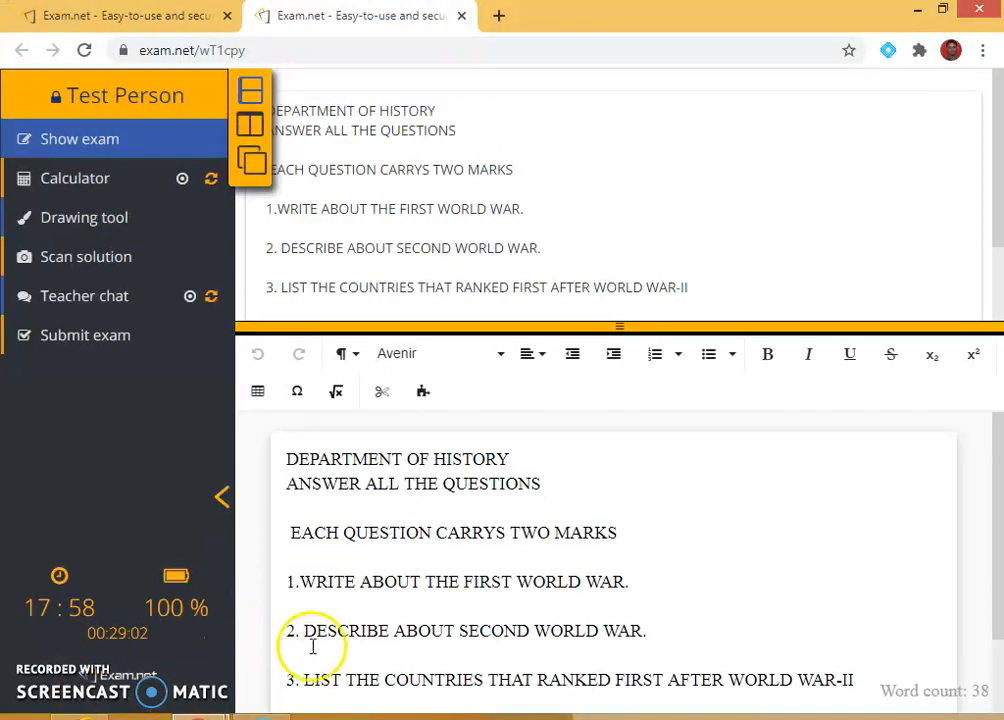
pyautogui.click(181, 28)
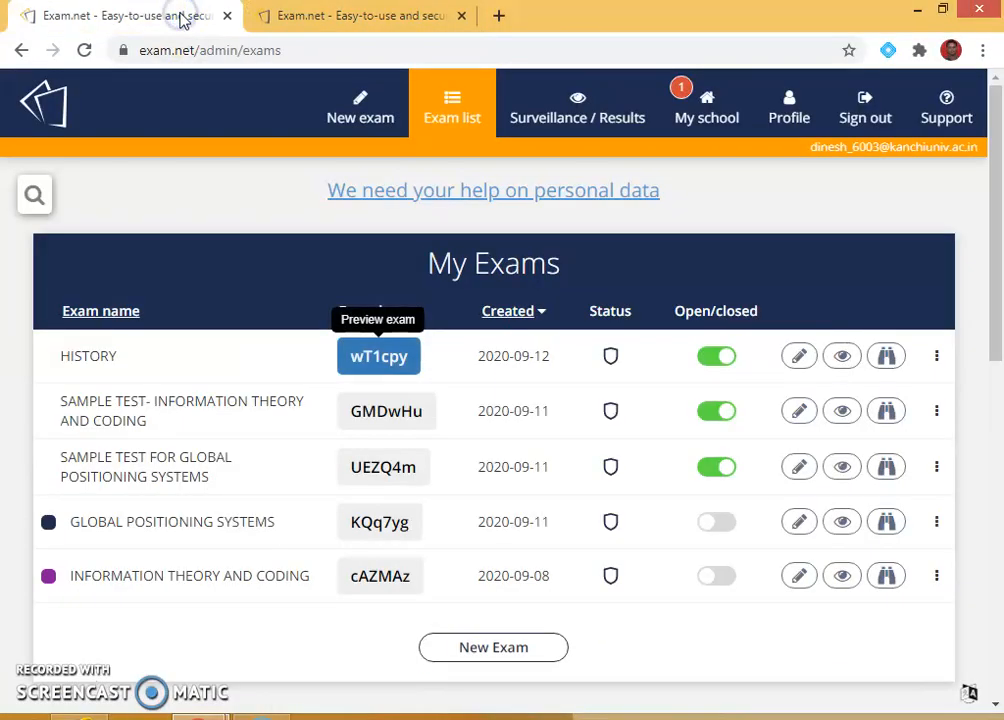
# Open HISTORY's surveillance page and close the student's exam tab, dismissing the closed-exam notice.
pyautogui.click(843, 364)
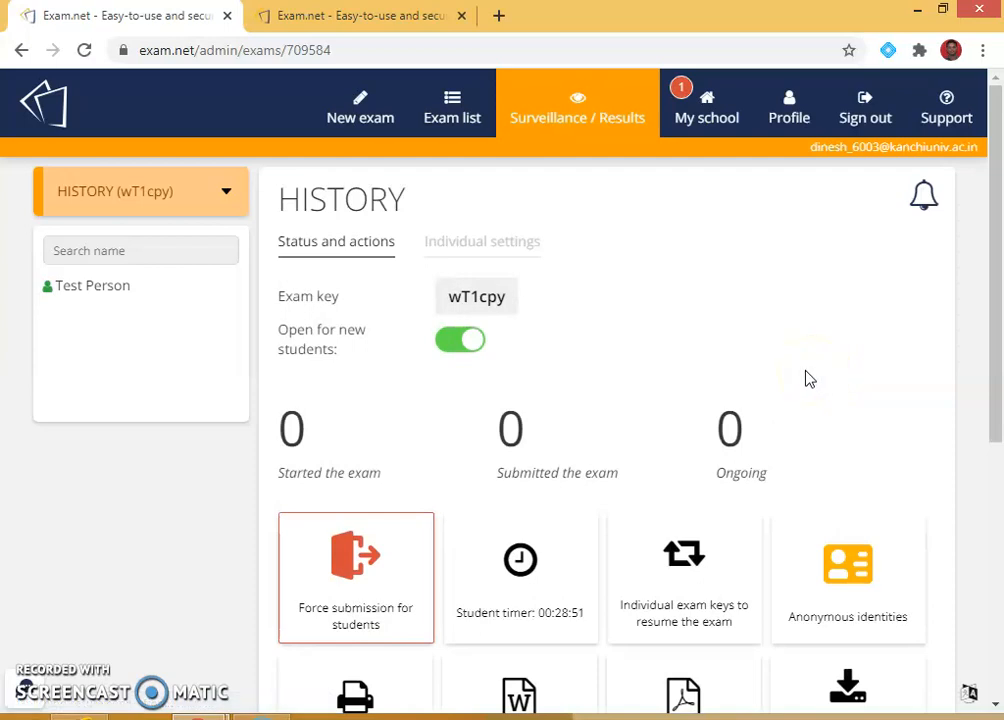
pyautogui.scroll(-3, 807, 377)
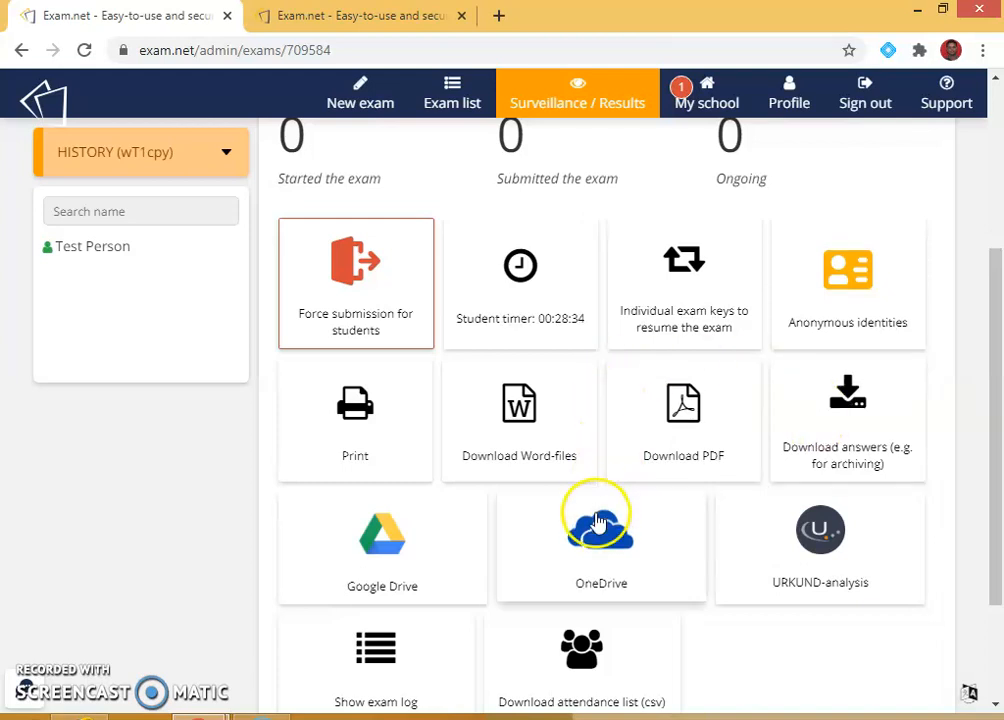
pyautogui.click(410, 18)
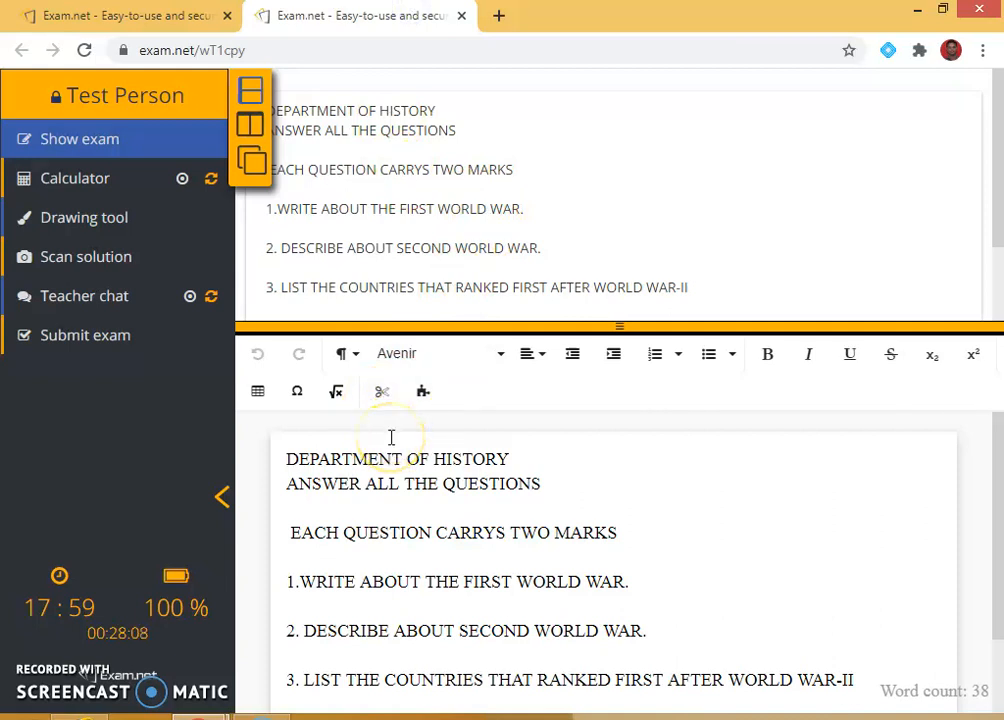
pyautogui.click(462, 16)
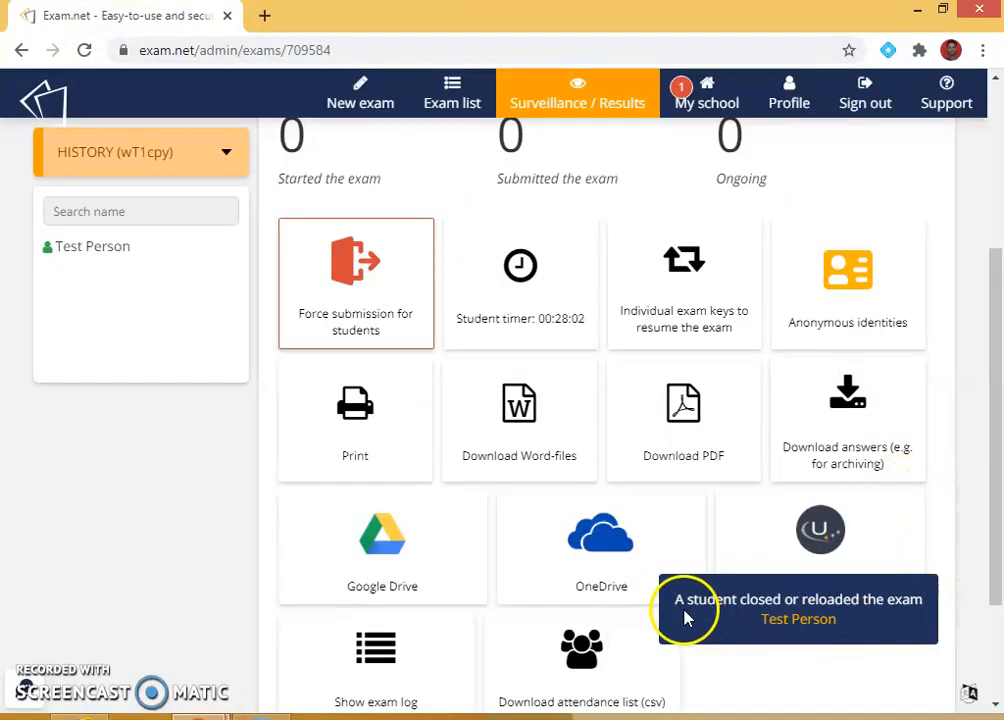
pyautogui.click(770, 608)
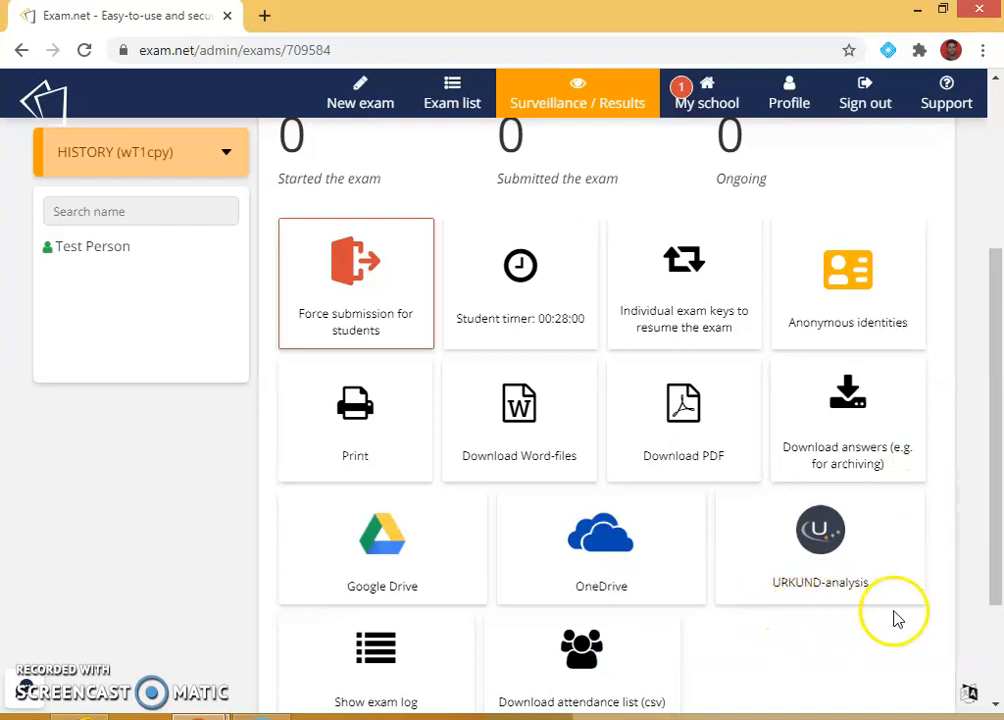
pyautogui.scroll(2, 500, 332)
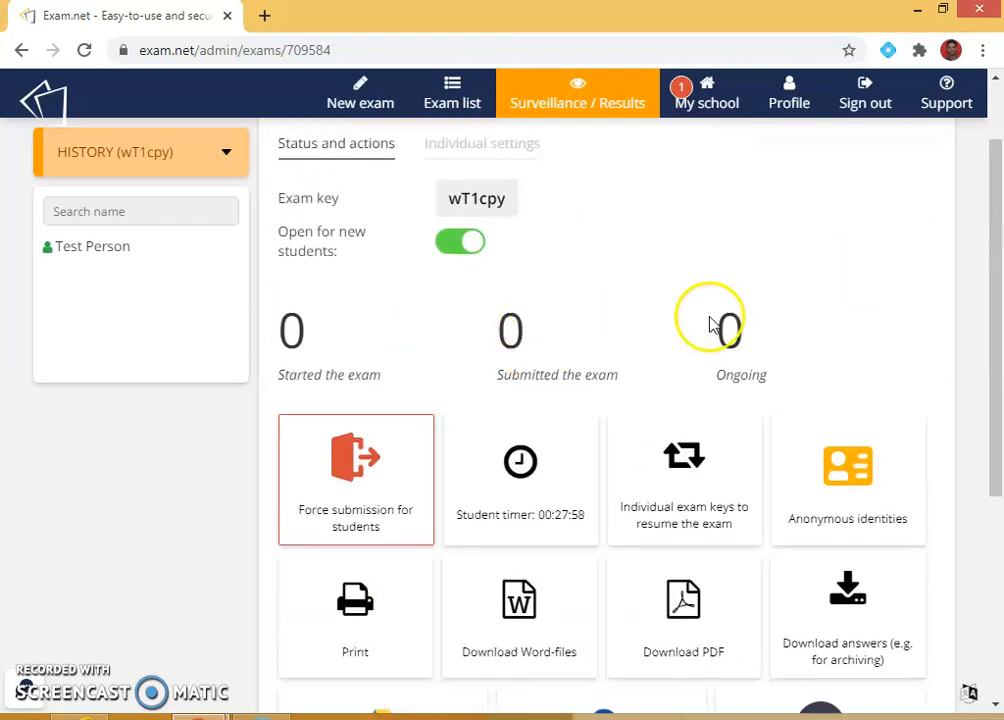
# Review Test Person's details, then go back to the list of all exams.
pyautogui.click(111, 250)
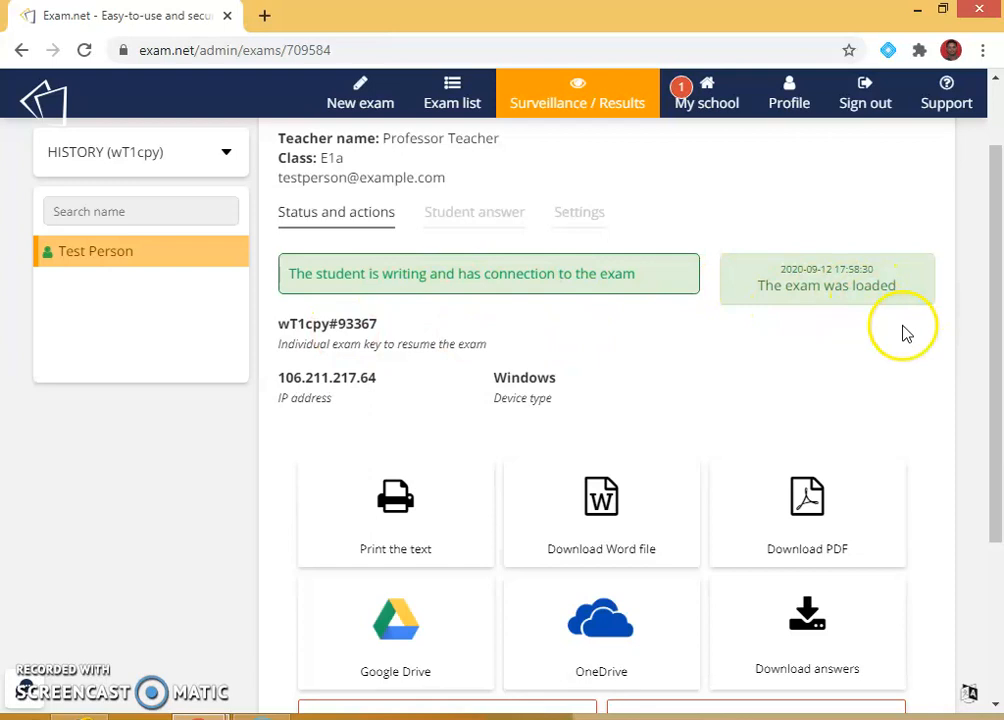
pyautogui.scroll(-2, 903, 332)
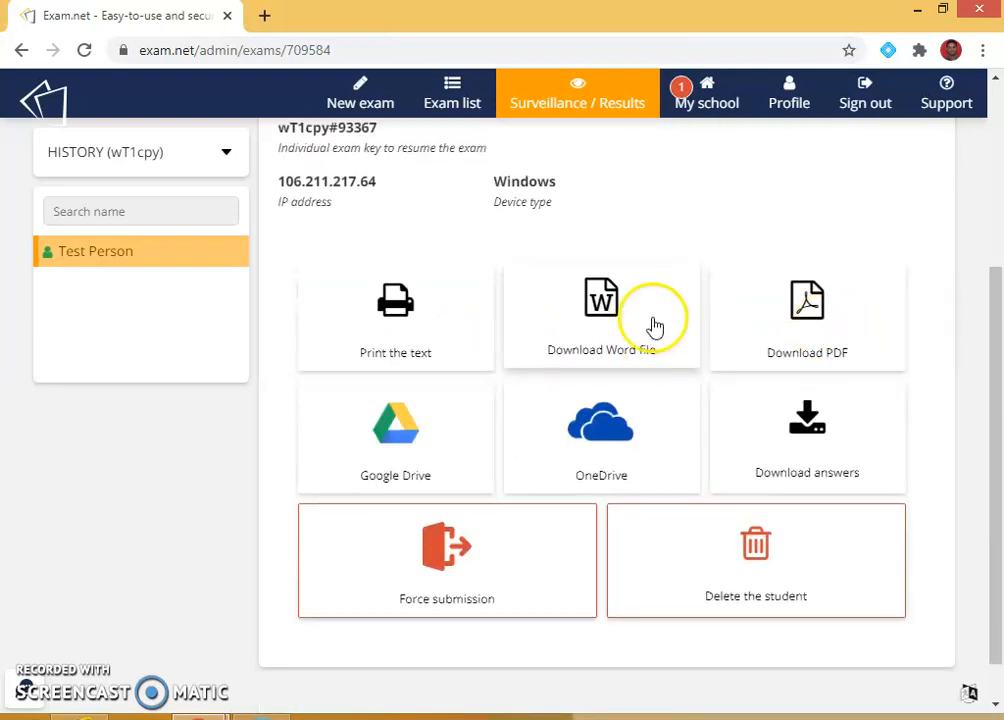
pyautogui.scroll(3, 392, 246)
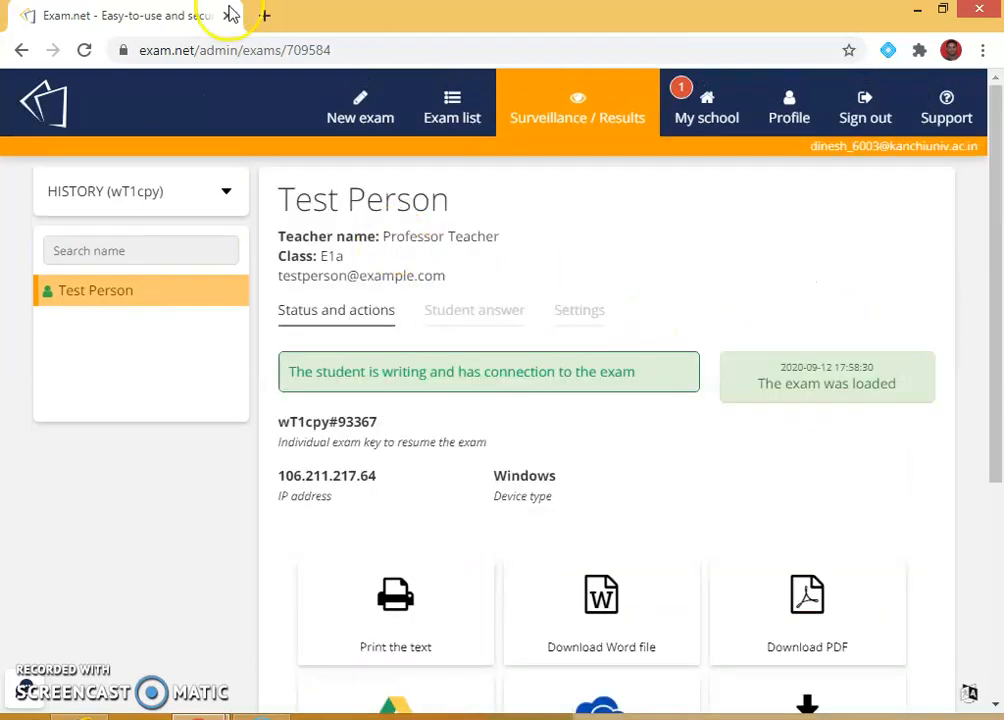
pyautogui.click(446, 116)
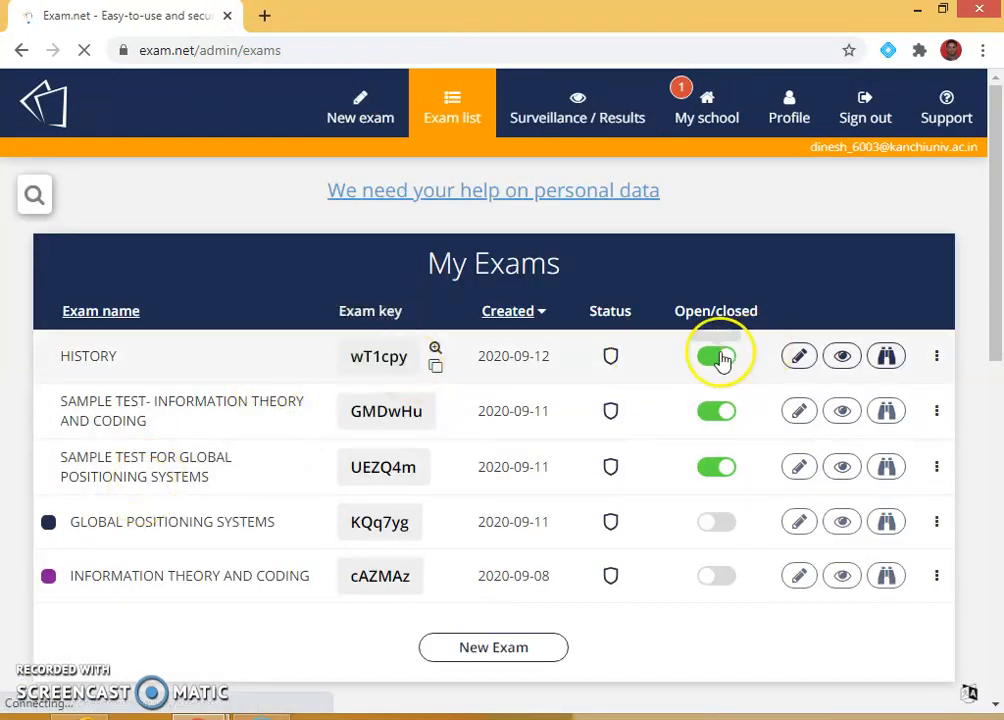
# Begin the HISTORY preview exam and write 'answer' at the top and under question 1.
pyautogui.click(396, 359)
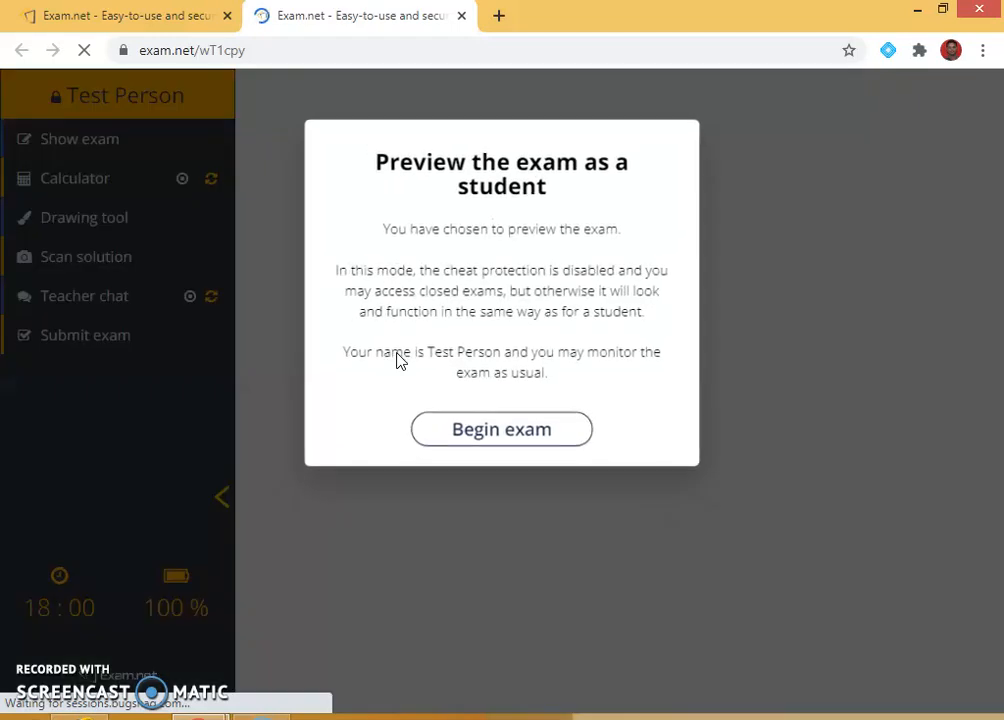
pyautogui.click(500, 428)
pyautogui.click(592, 472)
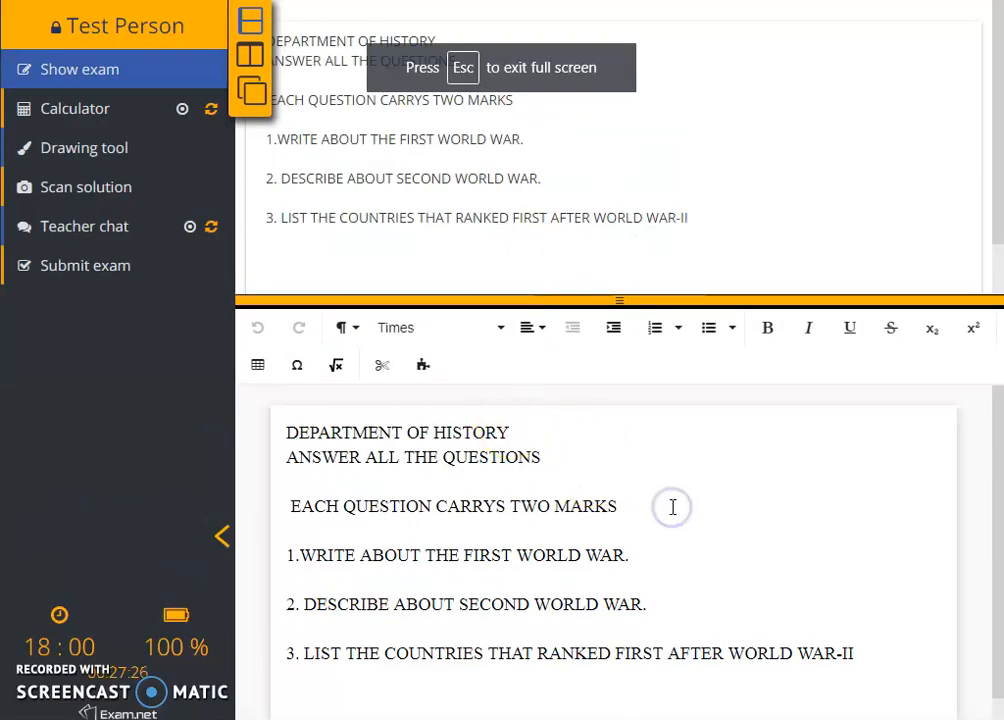
pyautogui.press('Return')
pyautogui.write('anaswer')
pyautogui.click(692, 583)
pyautogui.press('Return')
pyautogui.write('ans')
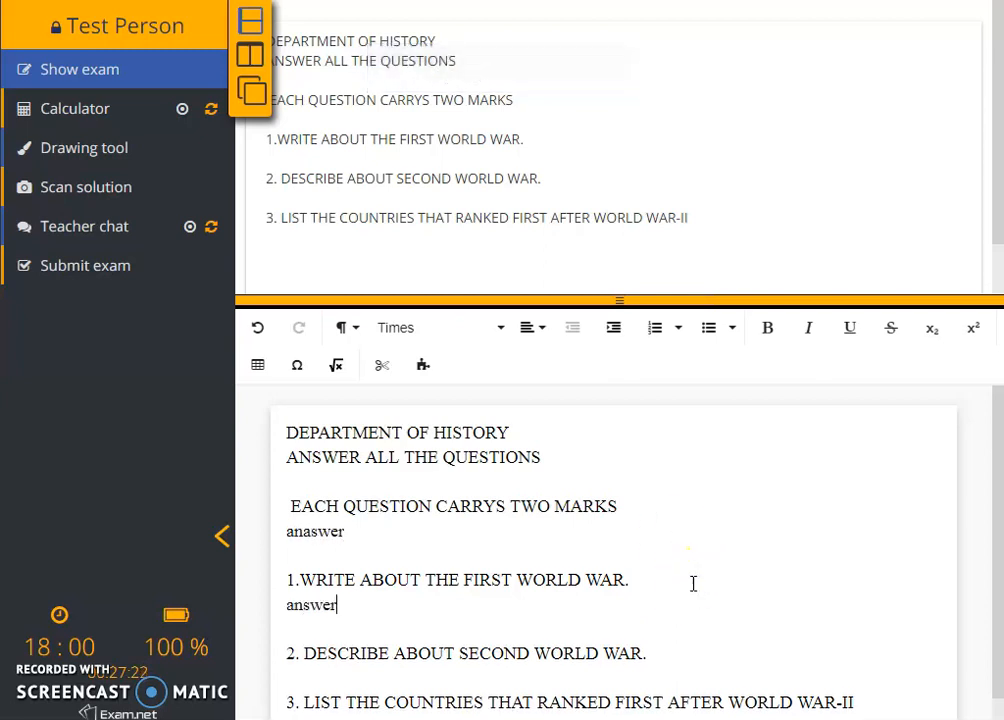
# Write 'answer' under questions 2 and 3, then submit the exam and confirm.
pyautogui.click(679, 655)
pyautogui.press('Return')
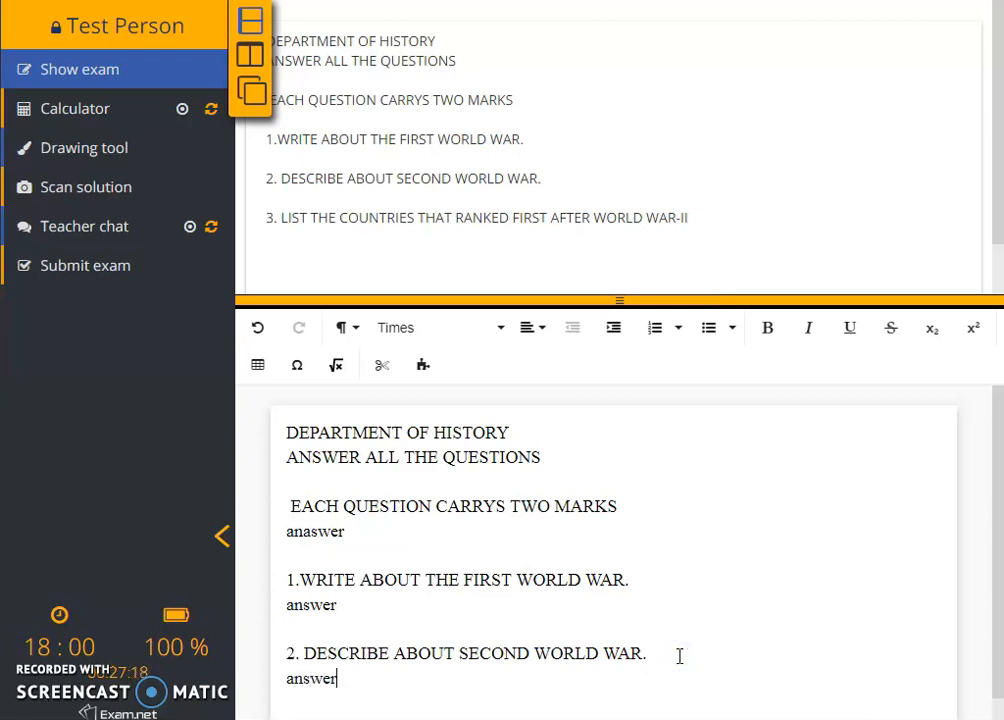
pyautogui.scroll(-2, 679, 655)
pyautogui.click(867, 541)
pyautogui.press('Return')
pyautogui.write('answer')
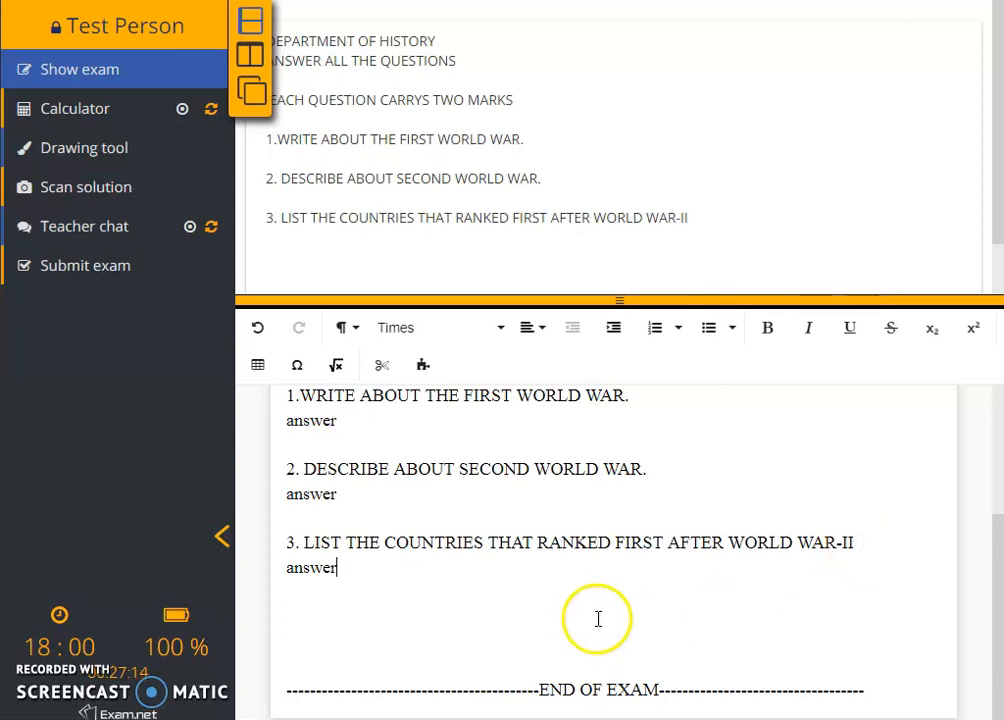
pyautogui.click(93, 270)
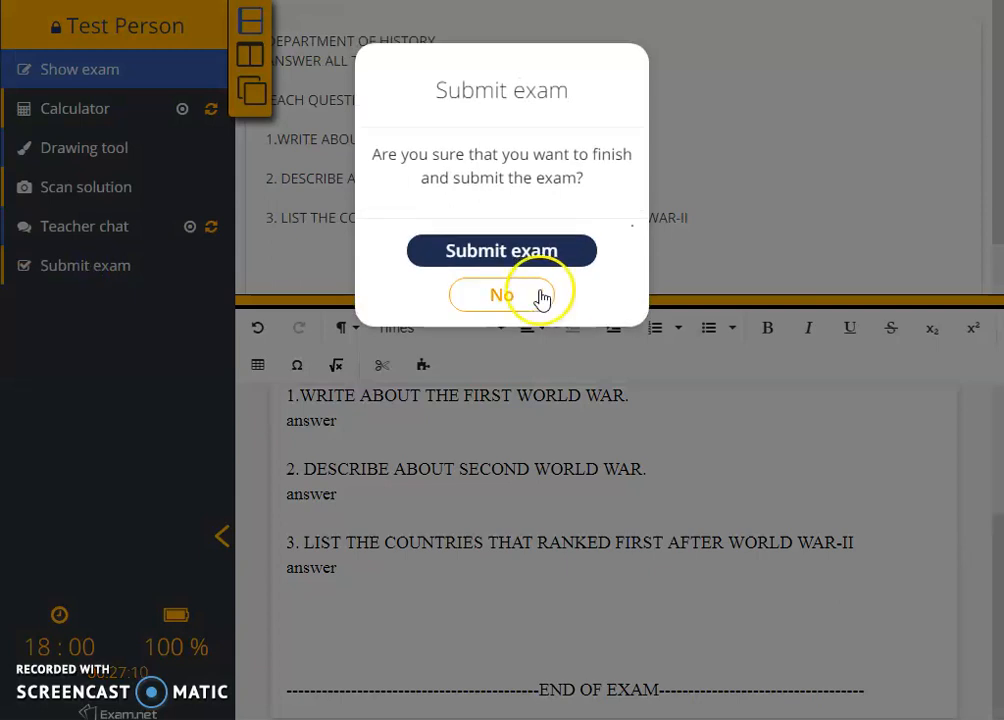
pyautogui.click(531, 253)
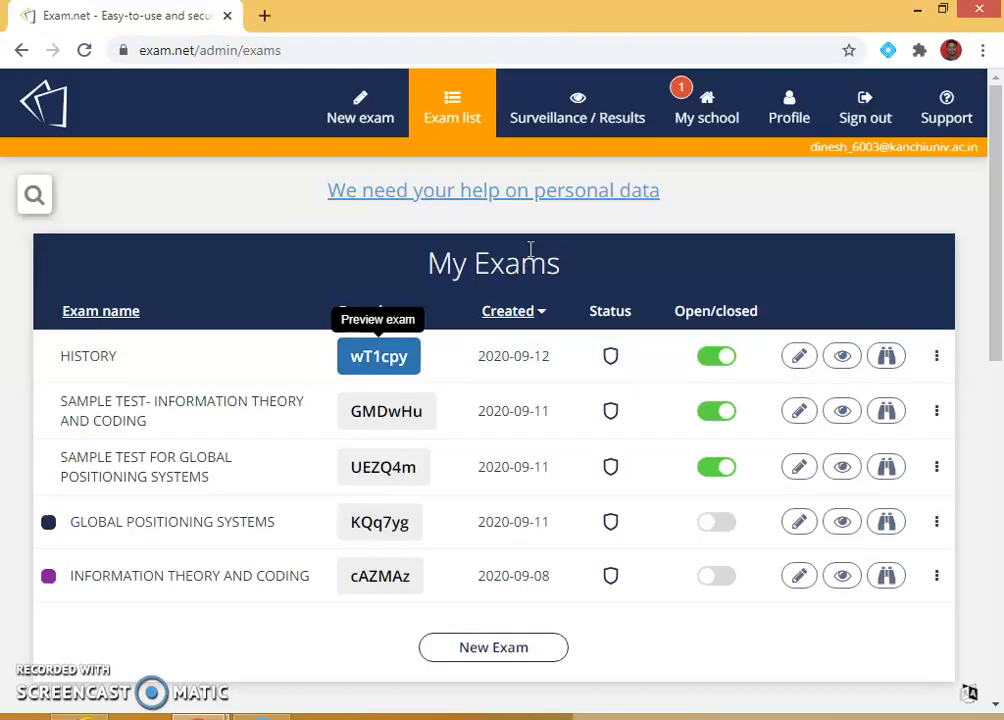
# Open HISTORY's surveillance page and scroll through the action tiles to check Test Person's status.
pyautogui.click(843, 360)
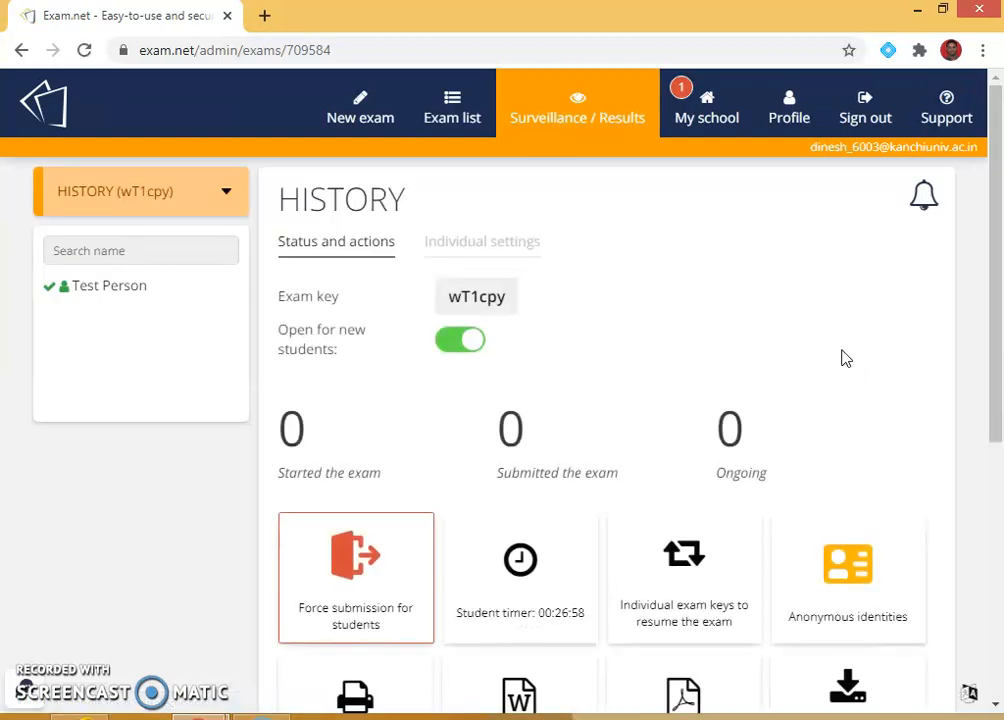
pyautogui.scroll(-2, 840, 351)
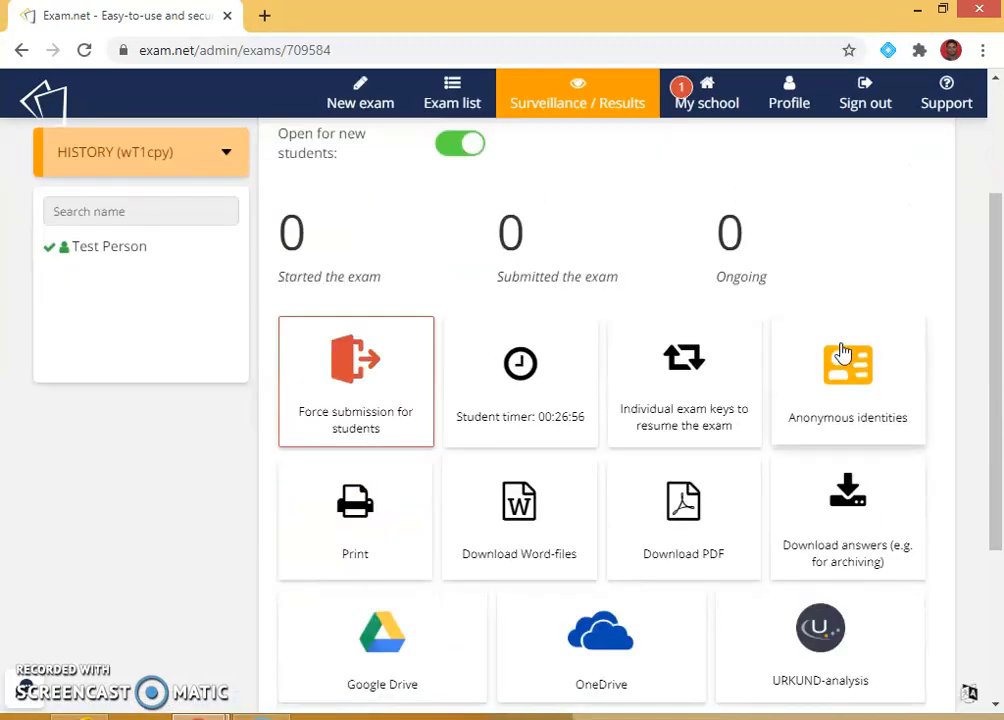
pyautogui.scroll(-3, 861, 341)
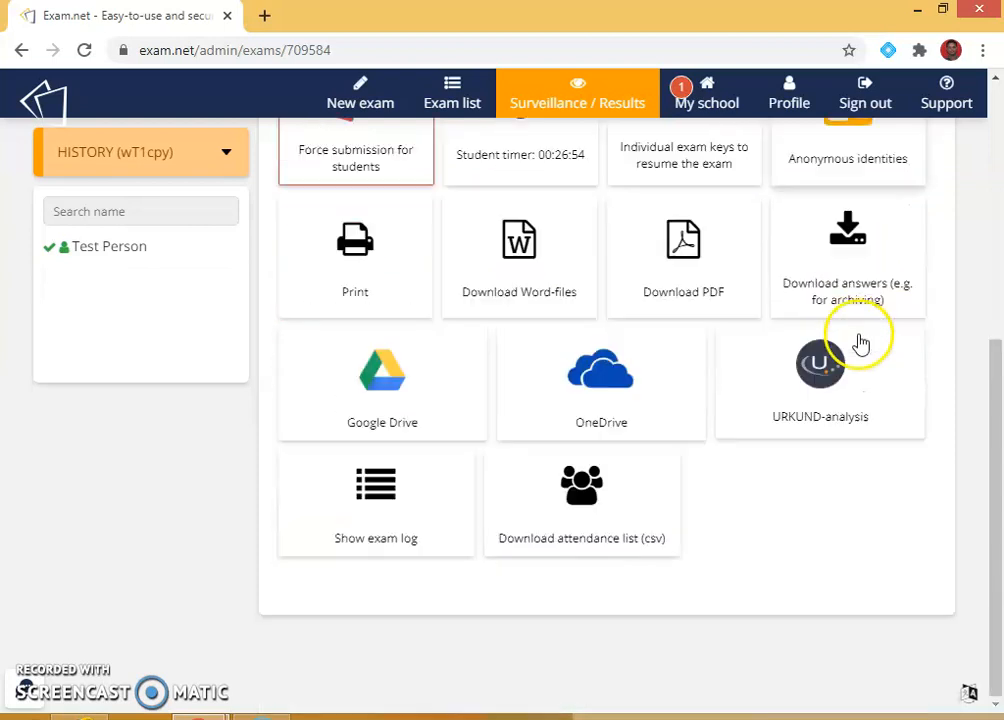
pyautogui.scroll(4, 647, 541)
pyautogui.scroll(1, 647, 541)
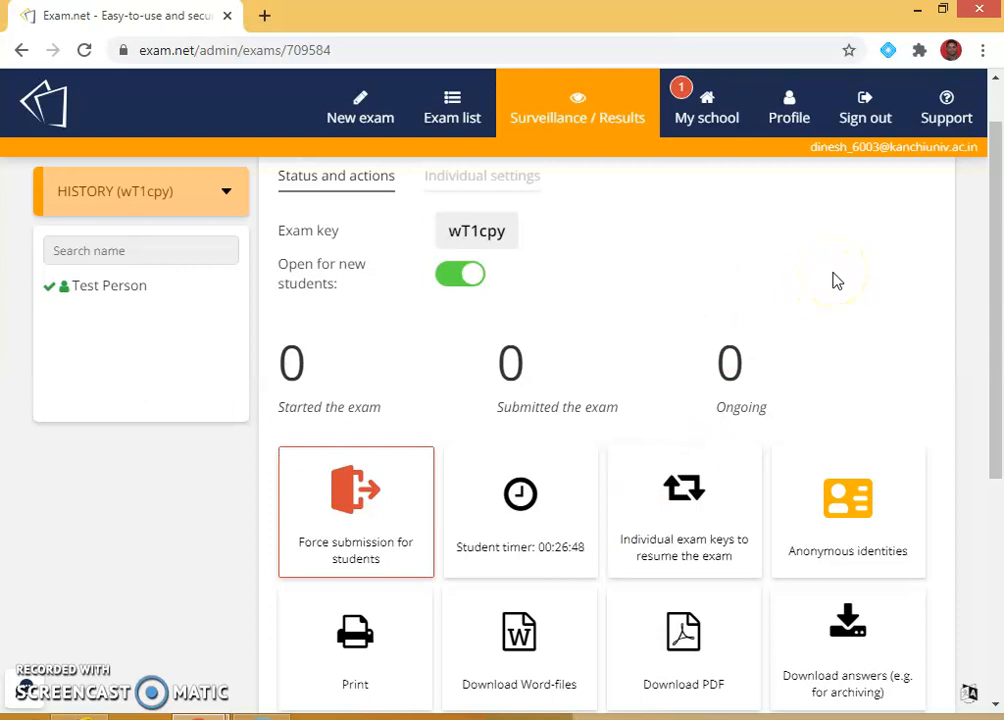
pyautogui.click(264, 15)
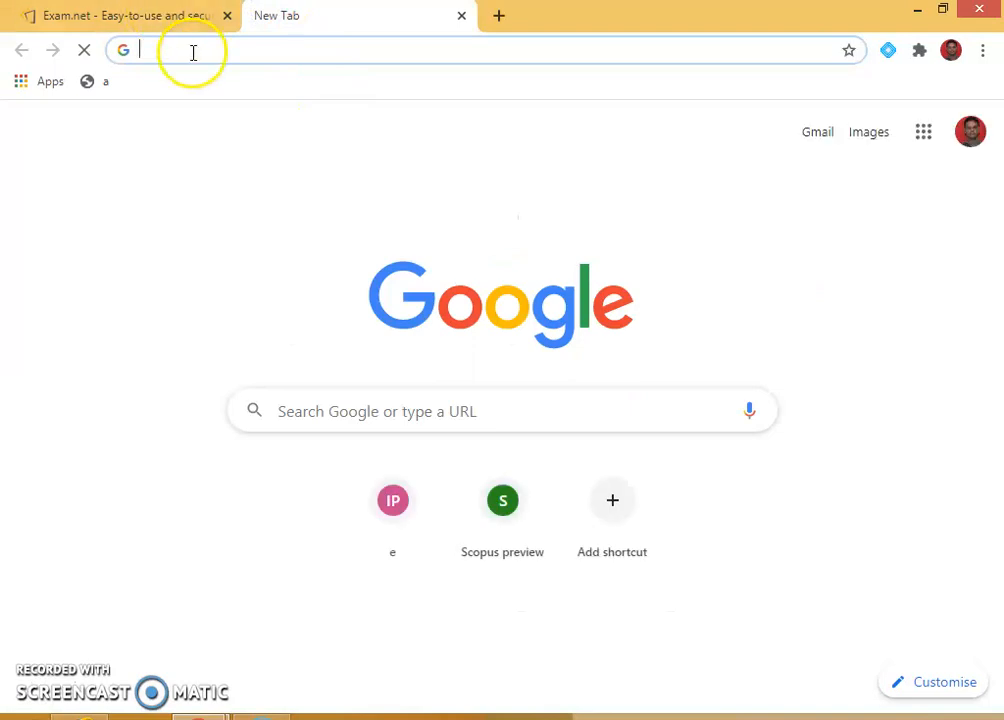
pyautogui.write('exam.net')
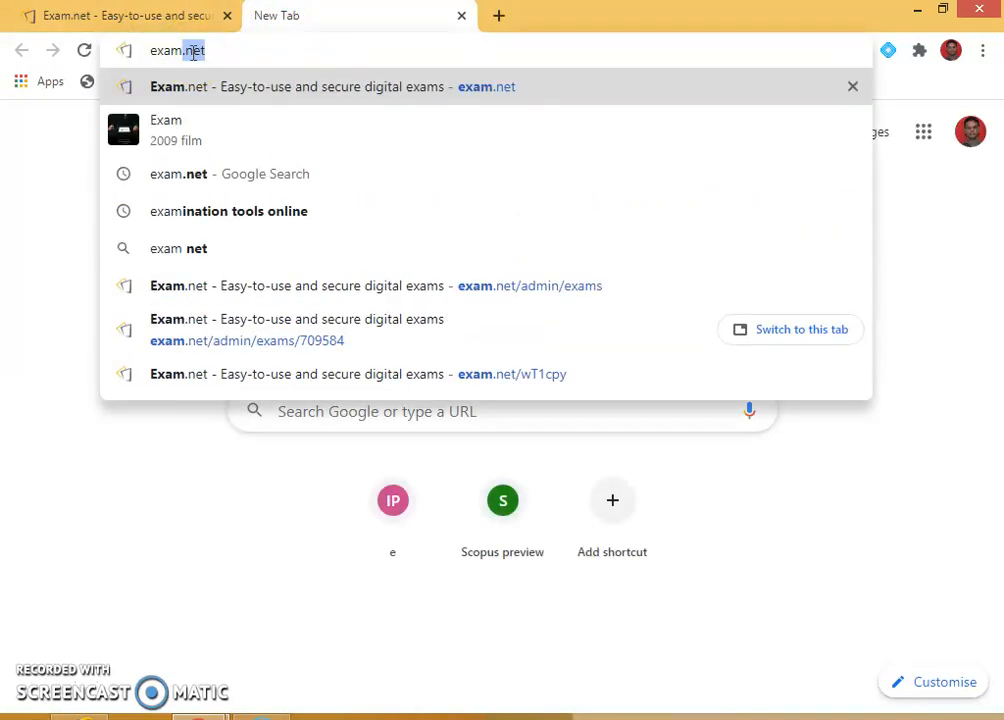
pyautogui.click(217, 97)
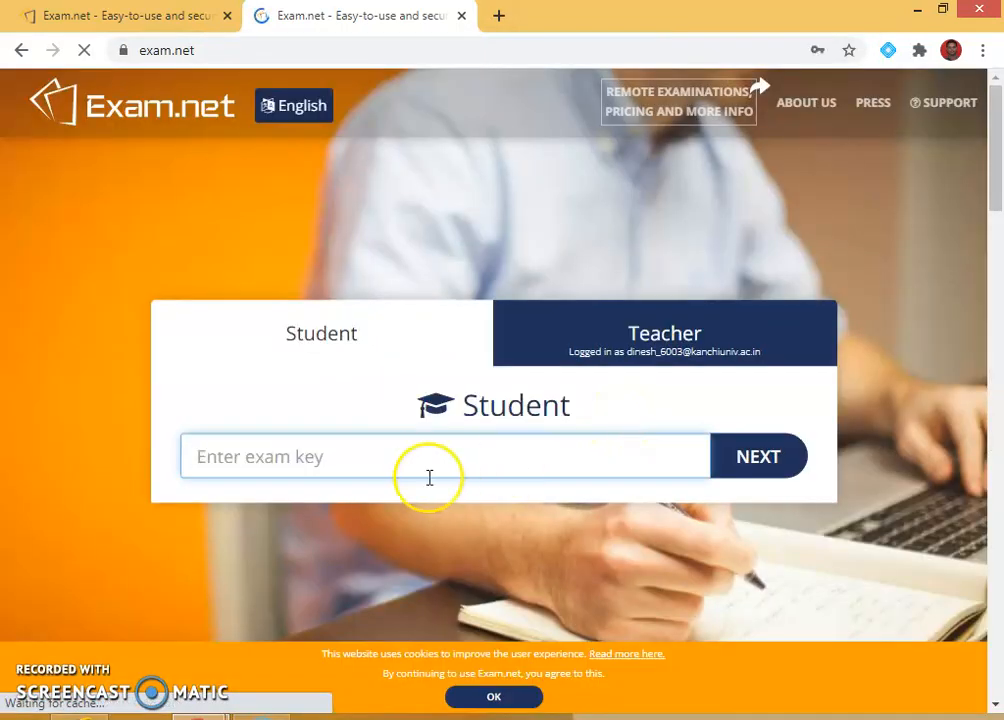
pyautogui.click(157, 14)
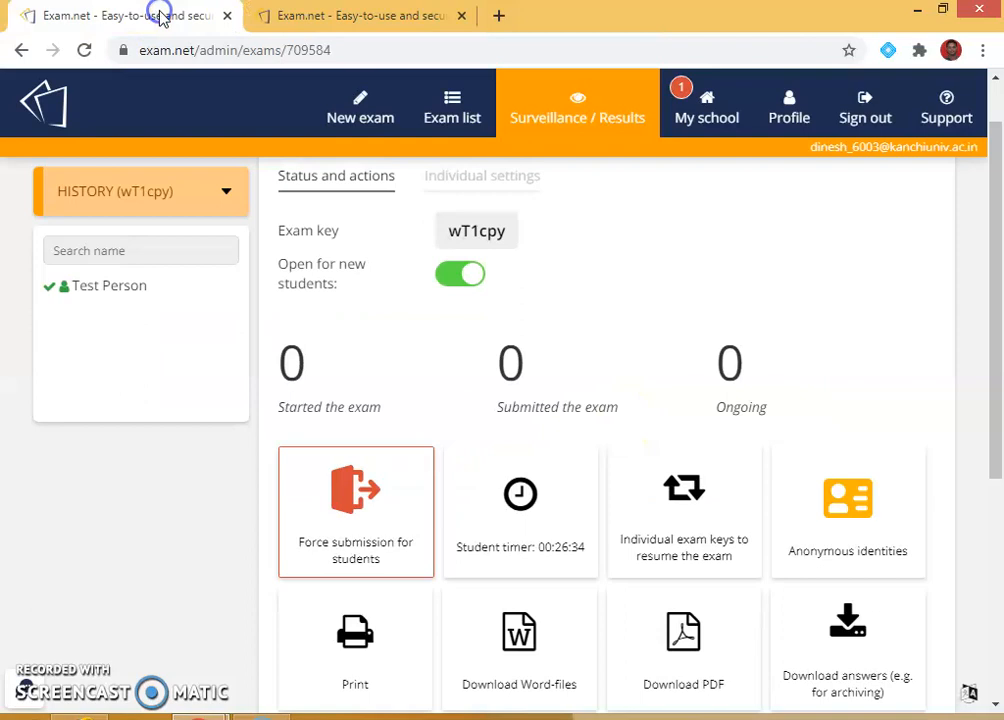
pyautogui.click(472, 236)
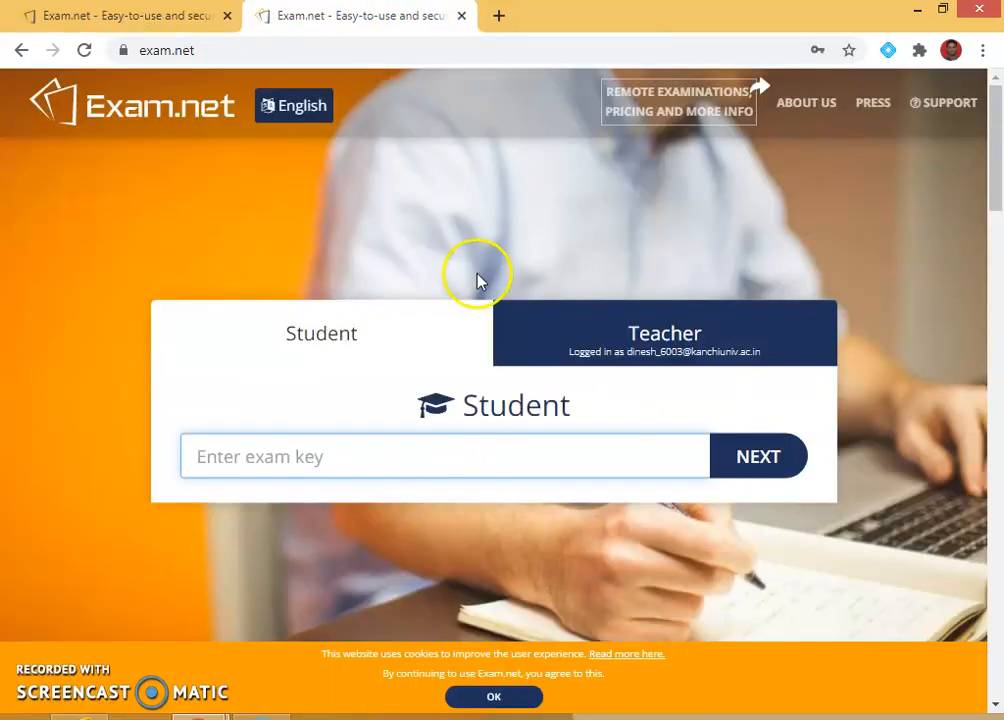
pyautogui.write('w')
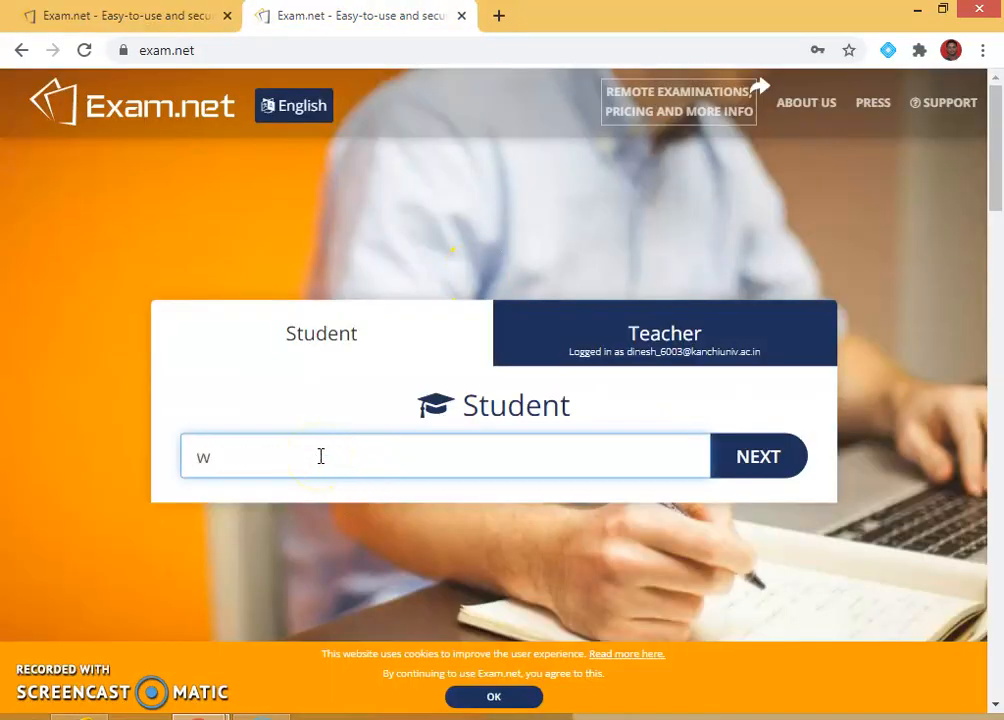
pyautogui.write('T')
pyautogui.click(196, 18)
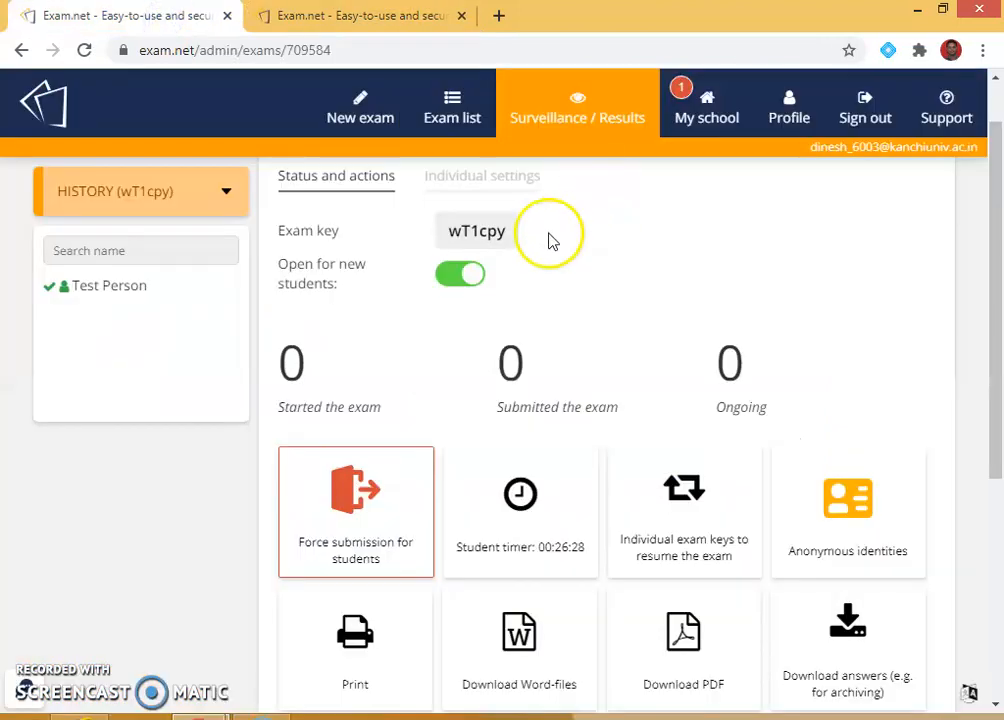
pyautogui.click(430, 28)
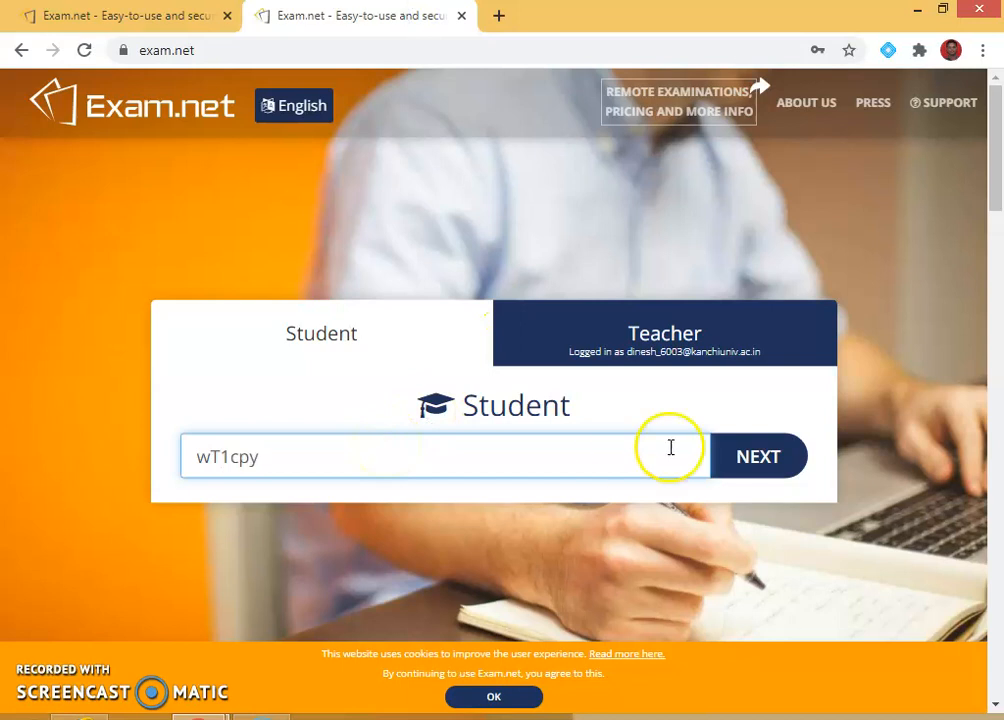
# Join with the exam key, then enter the student's first name, last name, class 'iii' and e-mail.
pyautogui.click(742, 464)
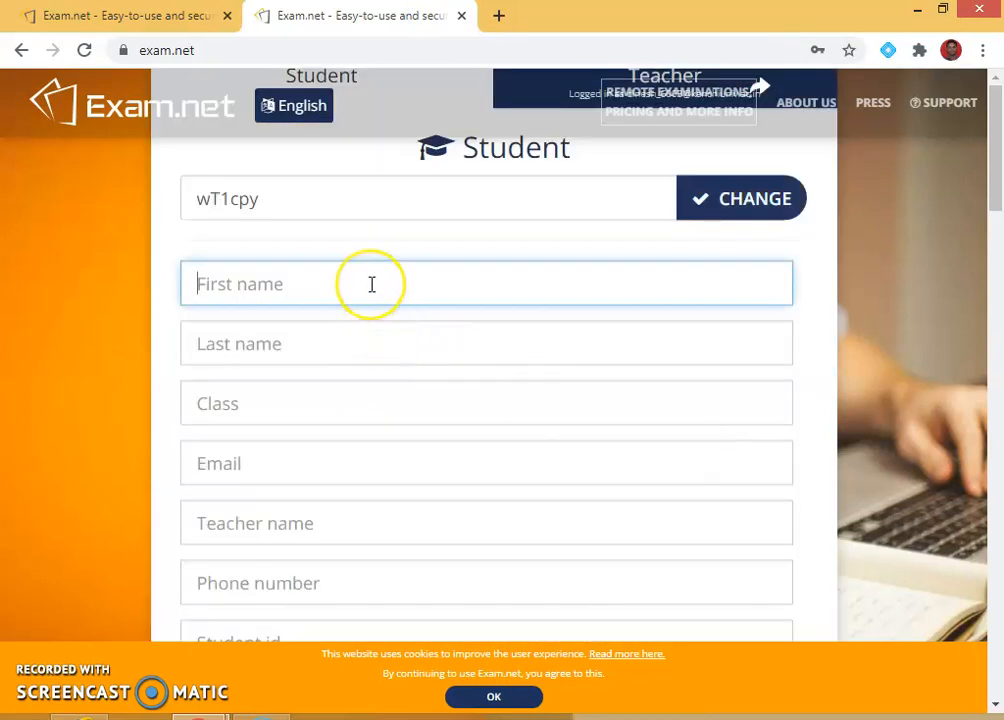
pyautogui.click(290, 354)
pyautogui.click(220, 403)
pyautogui.write('iii')
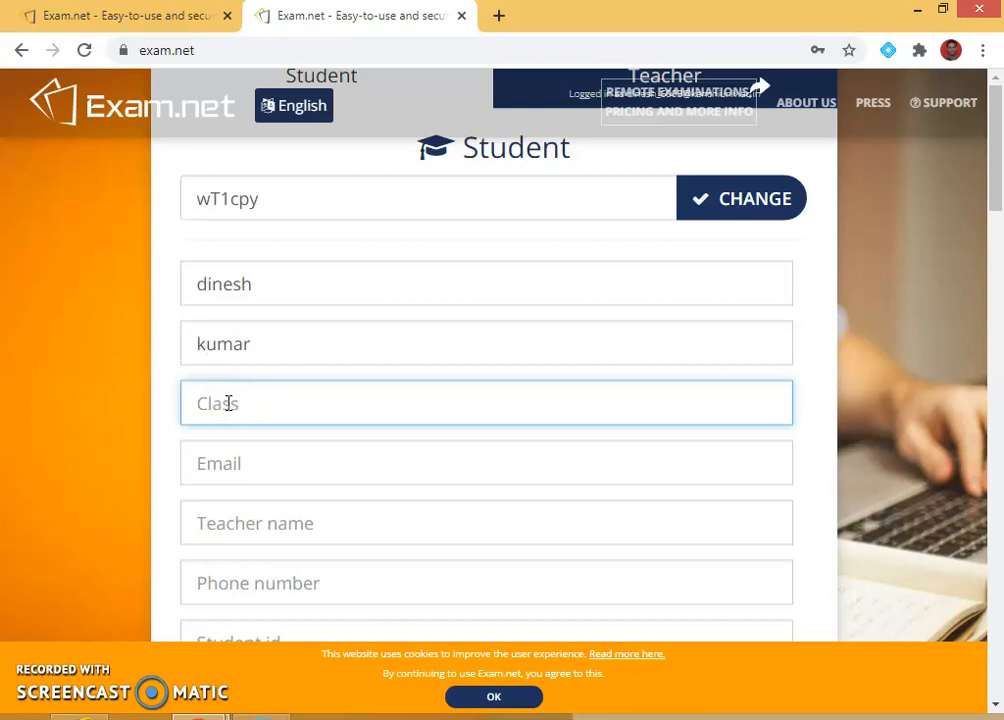
pyautogui.click(251, 455)
pyautogui.write('DIENS')
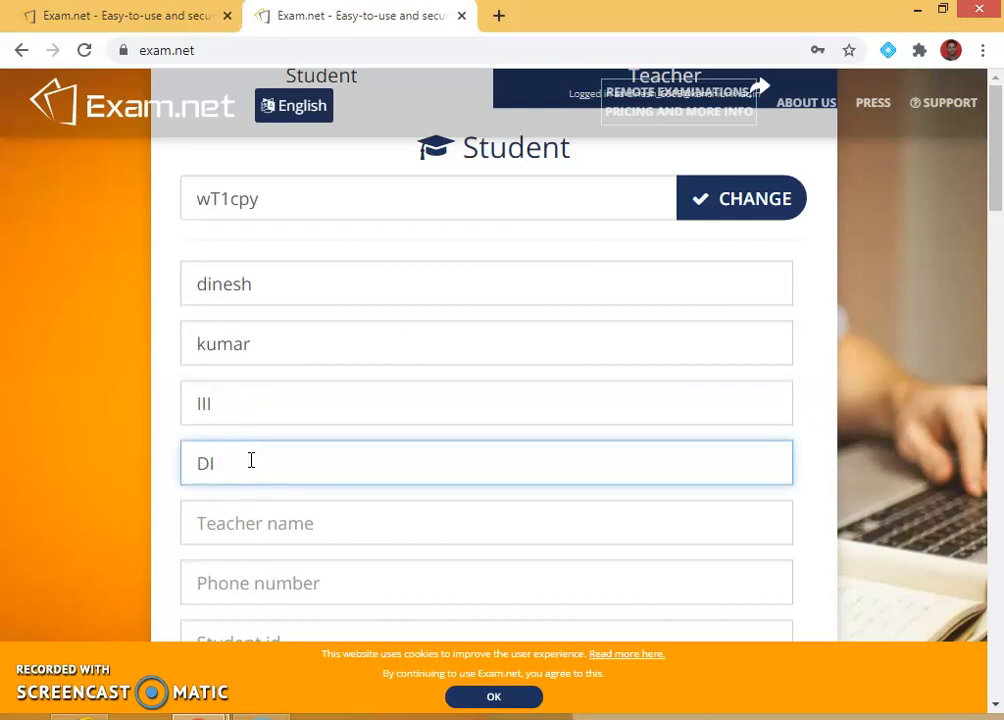
pyautogui.press('BackSpace')
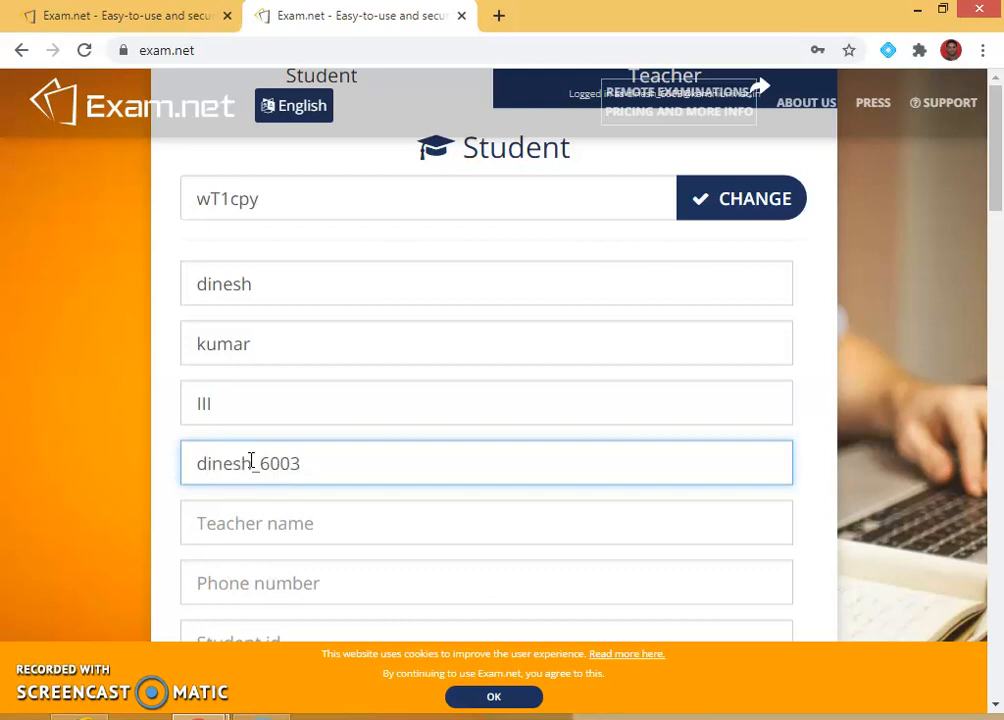
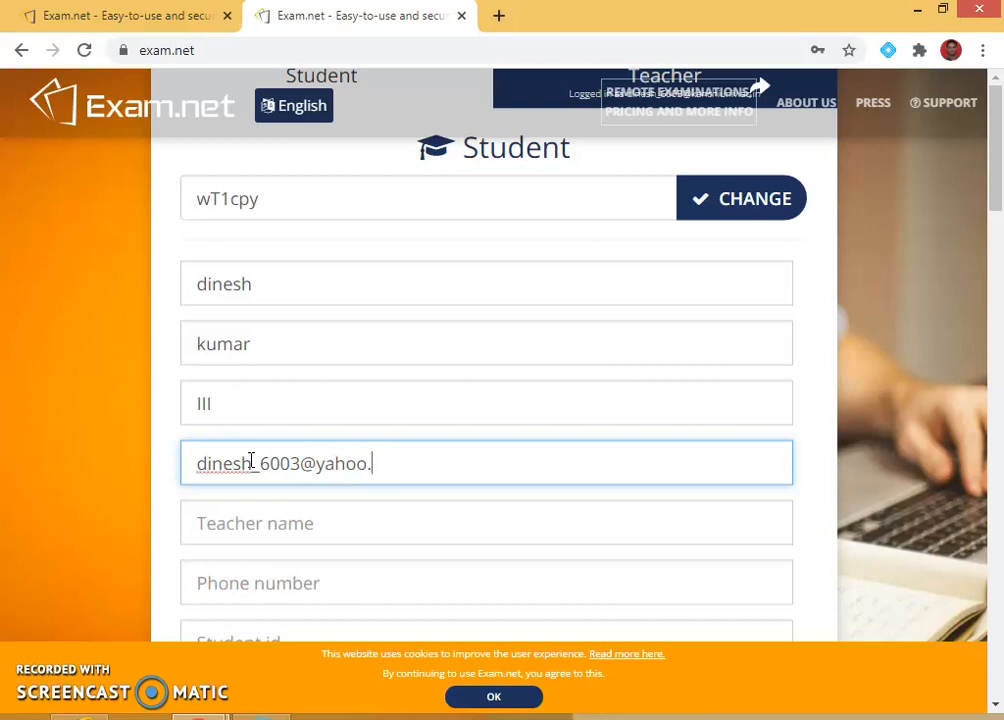
pyautogui.scroll(-2, 251, 461)
# Enter the teacher's name, a phone number and the student id, then fetch the HISTORY exam.
pyautogui.click(265, 330)
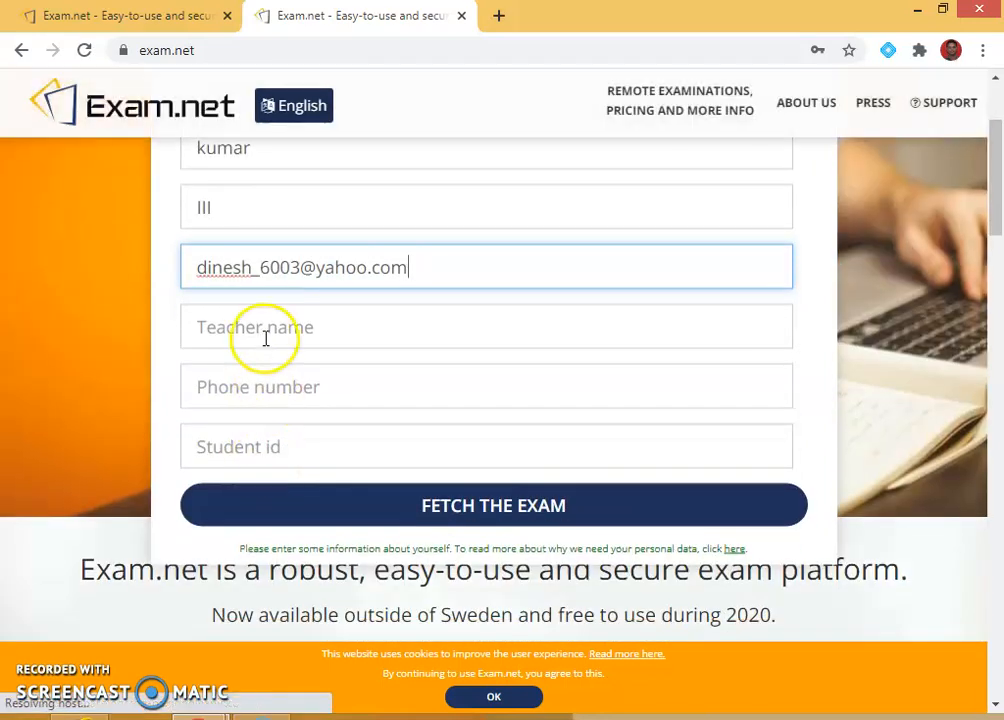
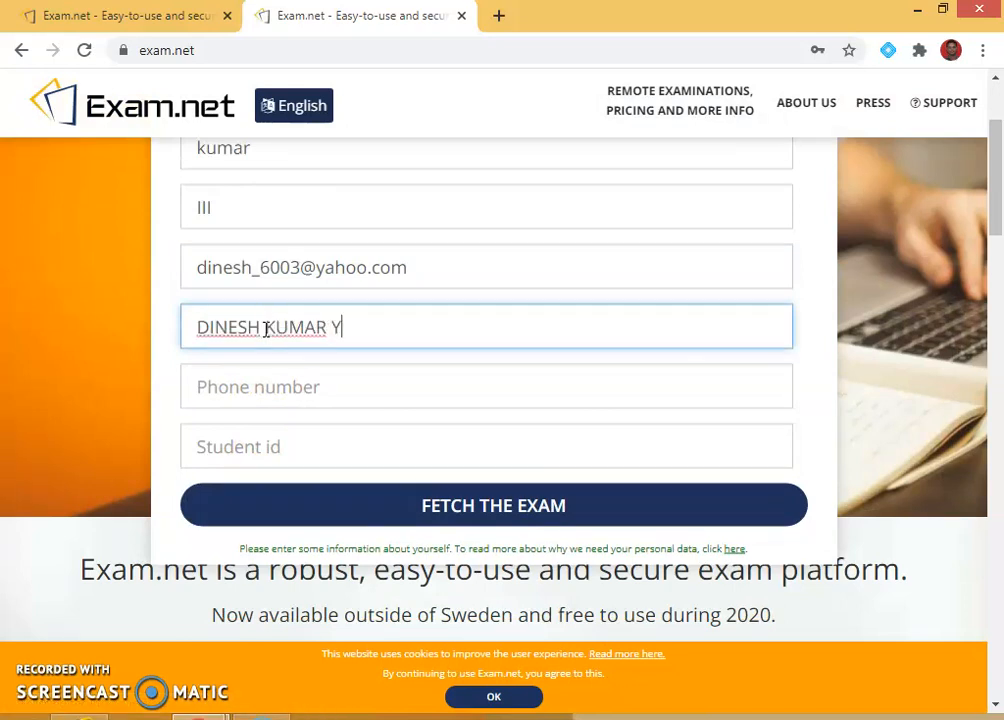
pyautogui.click(292, 338)
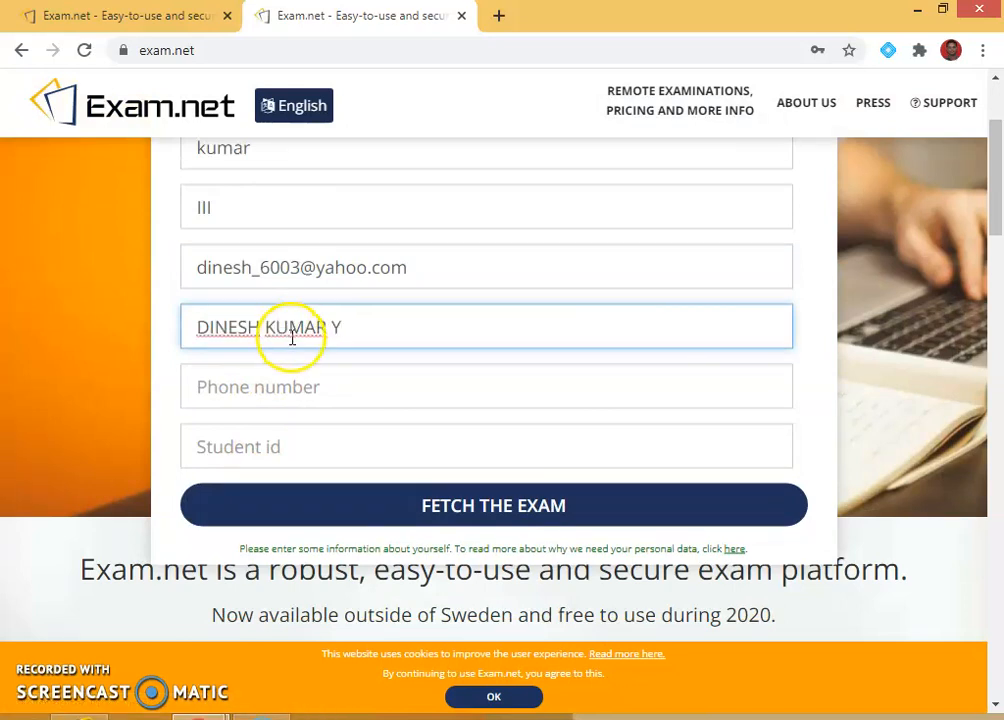
pyautogui.write('T')
pyautogui.click(288, 372)
pyautogui.write('96969696')
pyautogui.click(258, 443)
pyautogui.write('1112233')
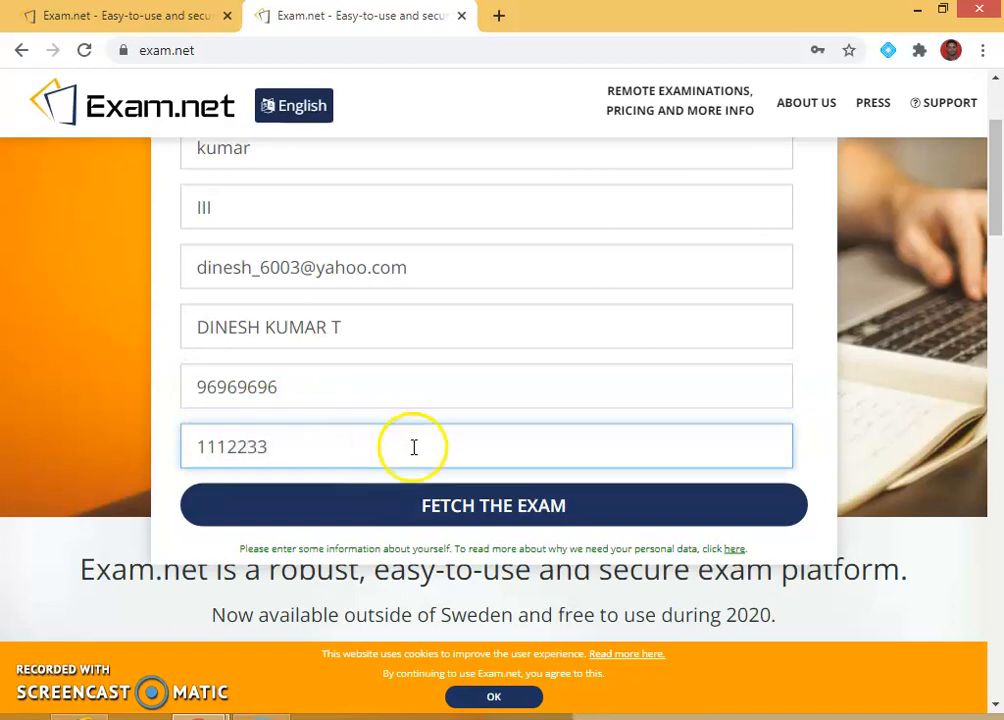
pyautogui.click(475, 502)
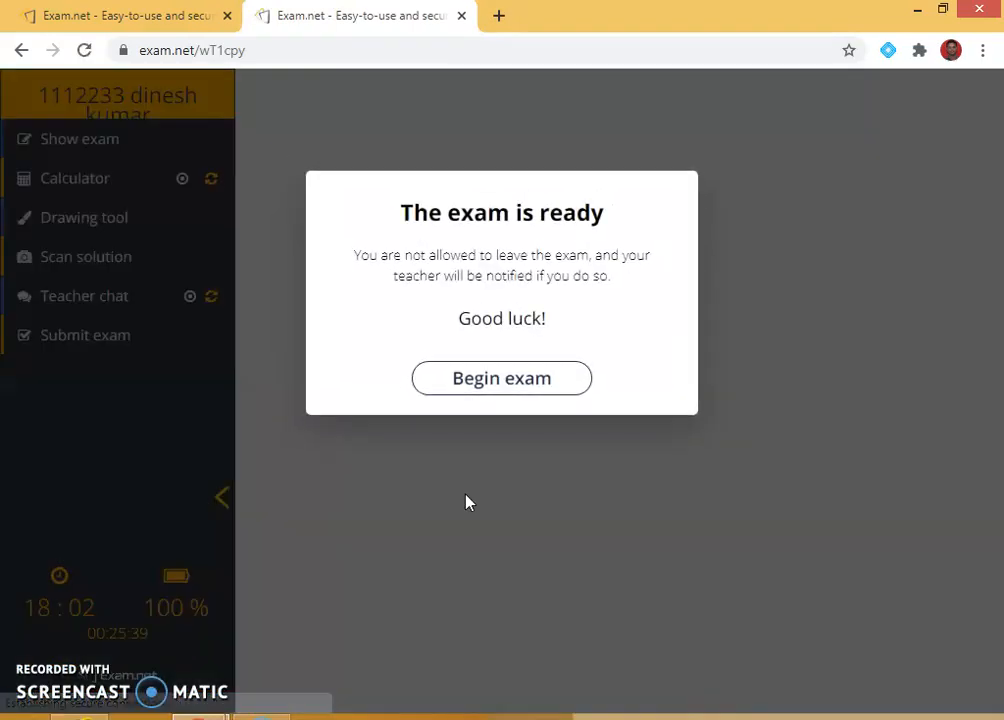
# Begin the exam and write 'ANBSWERED', 'ANSWRED' and 'ANSWRED' under the three questions.
pyautogui.click(519, 380)
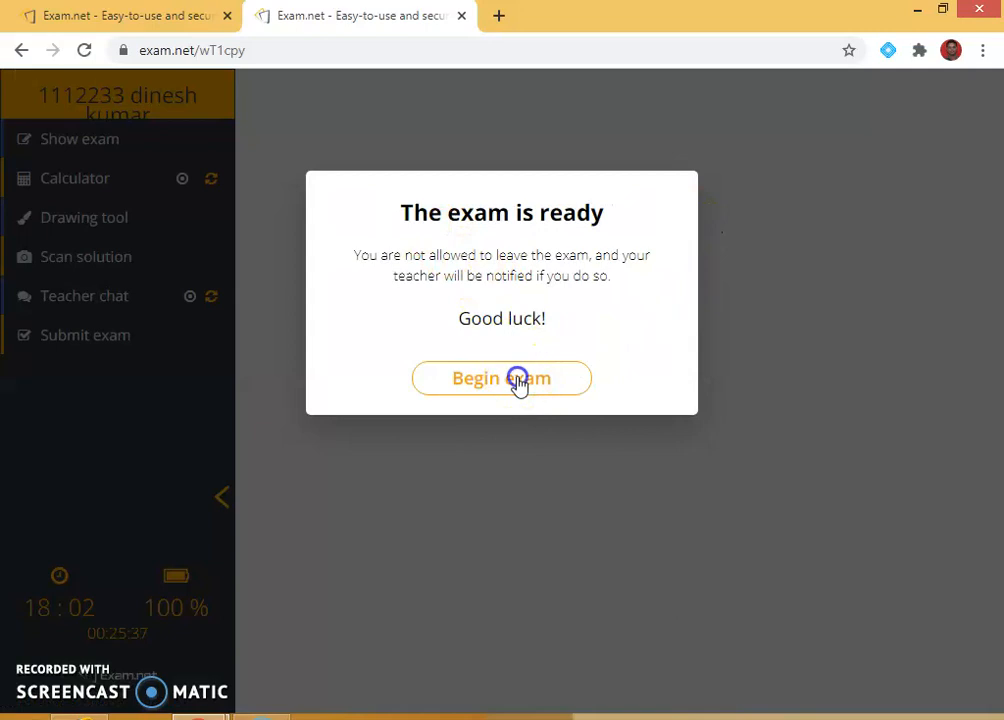
pyautogui.scroll(-2, 466, 444)
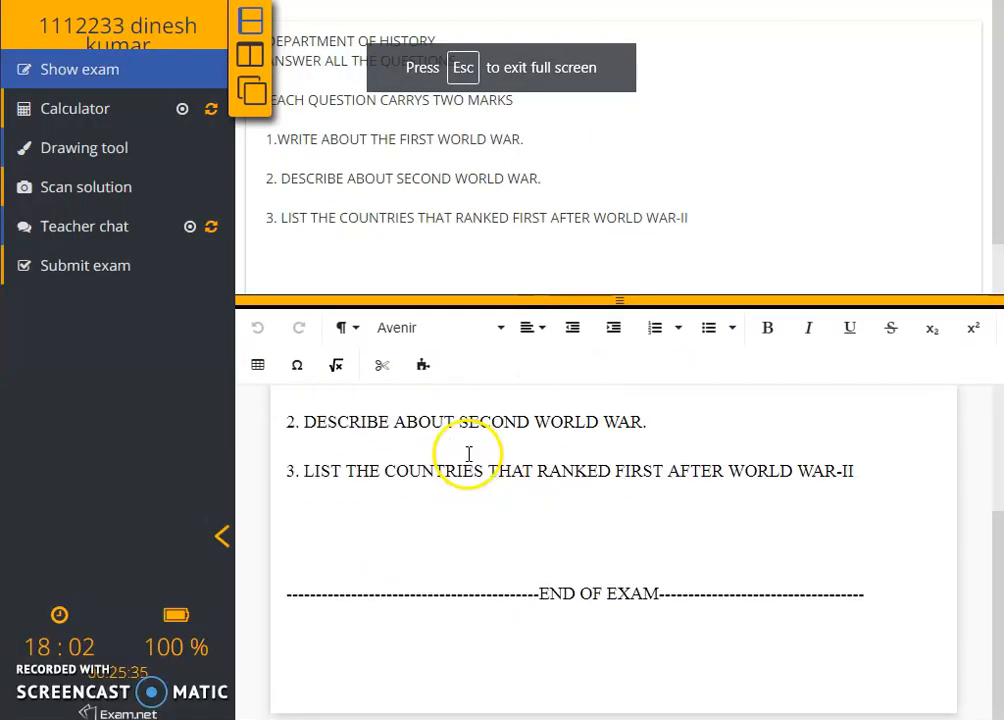
pyautogui.scroll(1, 560, 498)
pyautogui.click(660, 477)
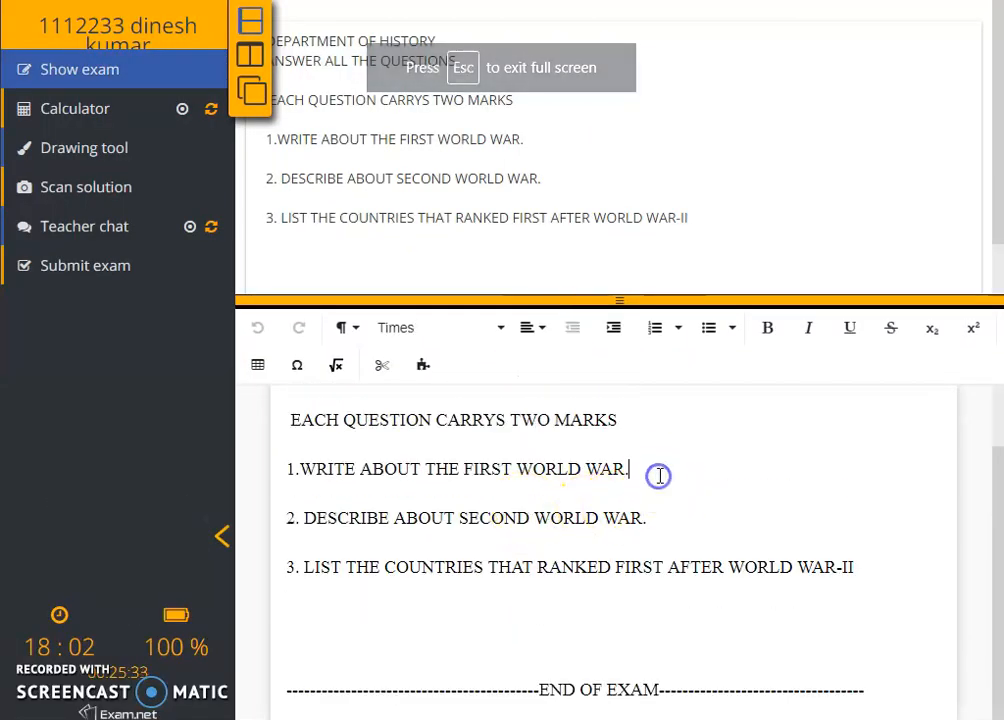
pyautogui.press('Return')
pyautogui.write('ANBSWERED')
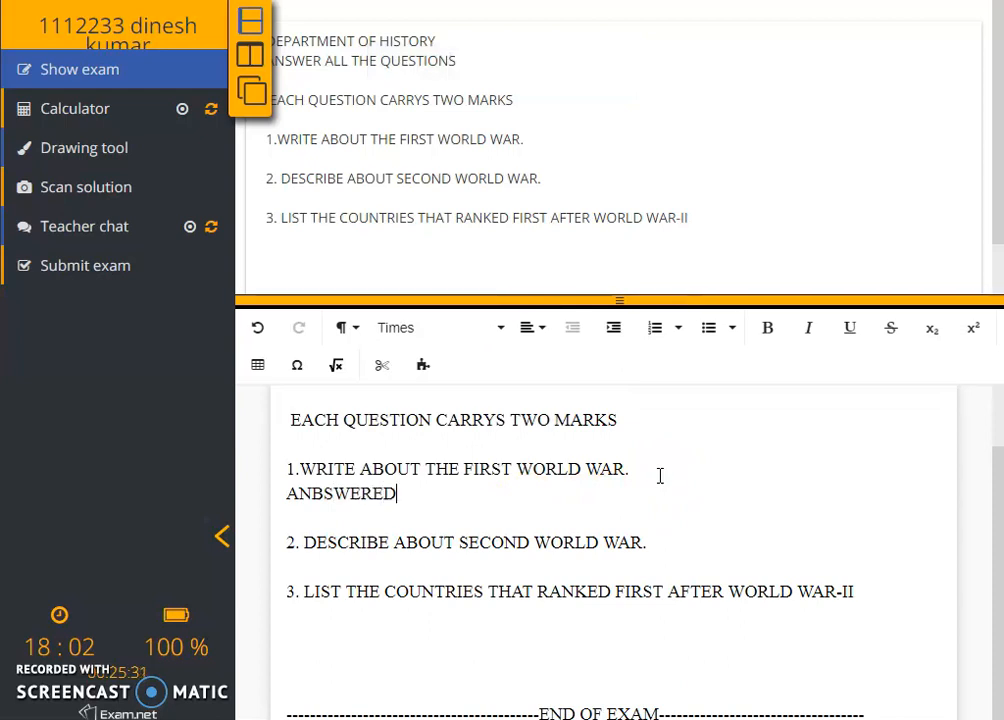
pyautogui.click(775, 547)
pyautogui.press('Return')
pyautogui.write('ANSWRED')
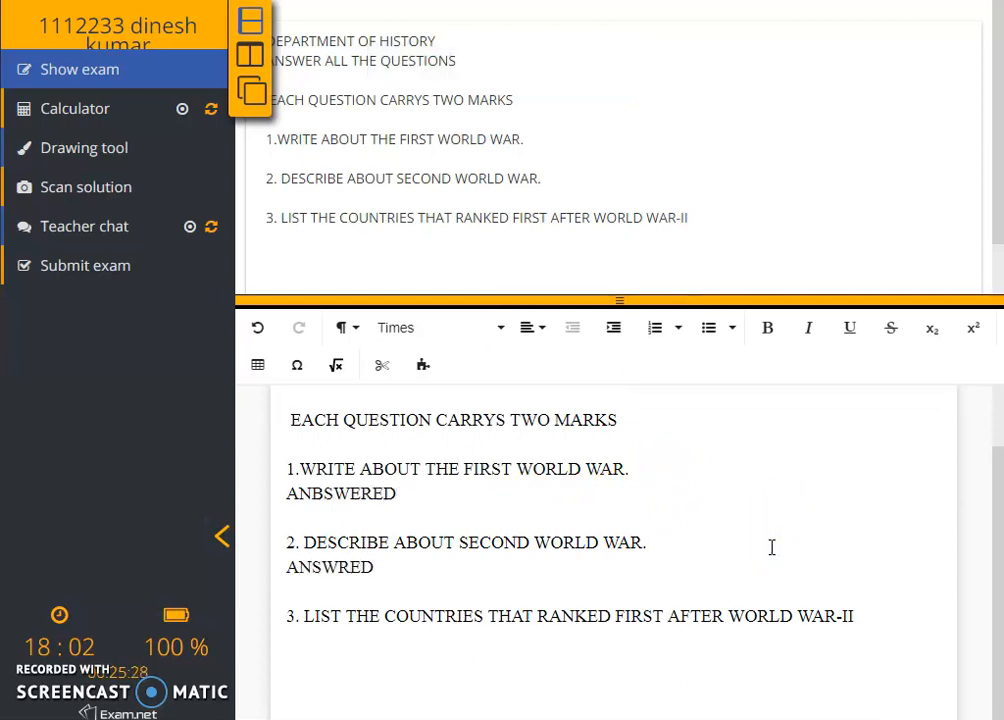
pyautogui.click(522, 653)
pyautogui.write('ANSWRED')
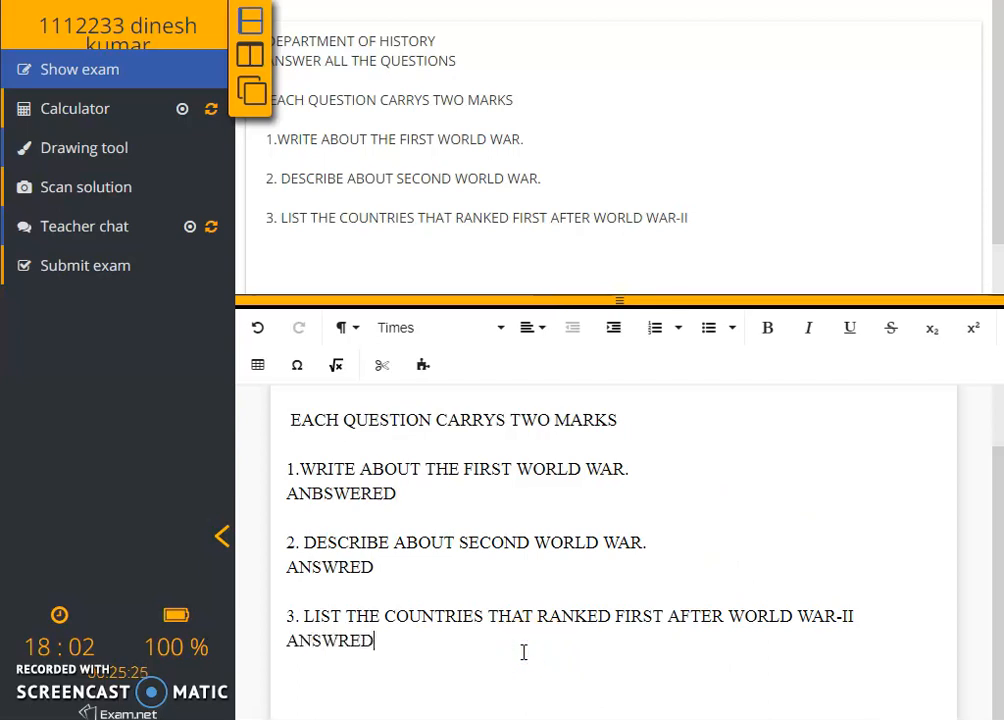
pyautogui.scroll(-1, 507, 648)
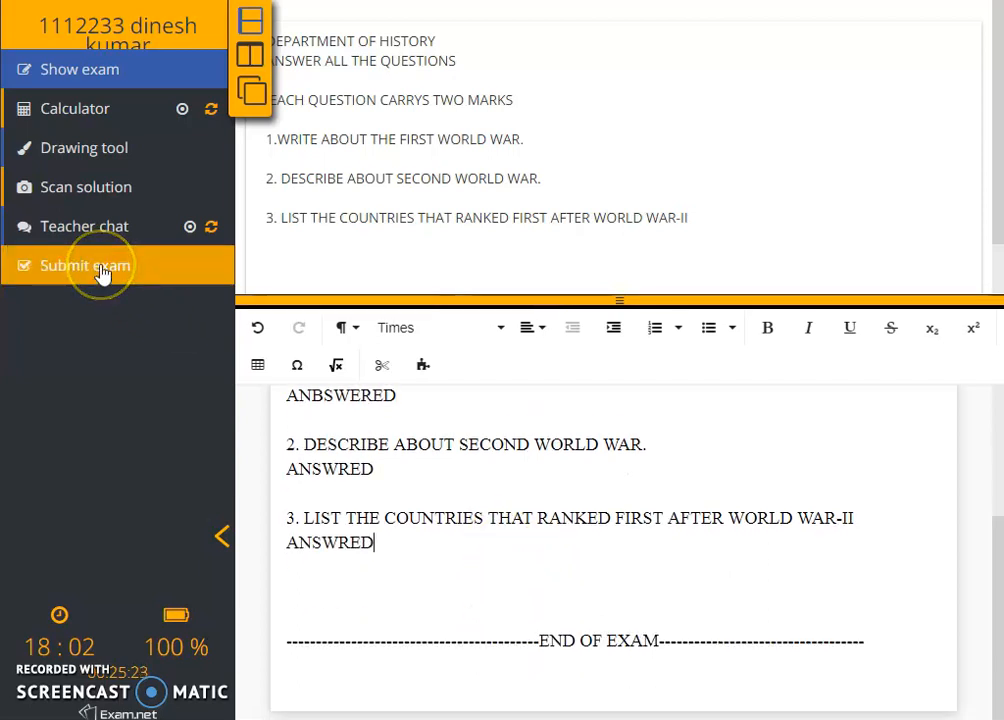
# Submit the exam, check that HISTORY results show 1 started and 1 submitted, then return to the student tab.
pyautogui.click(101, 270)
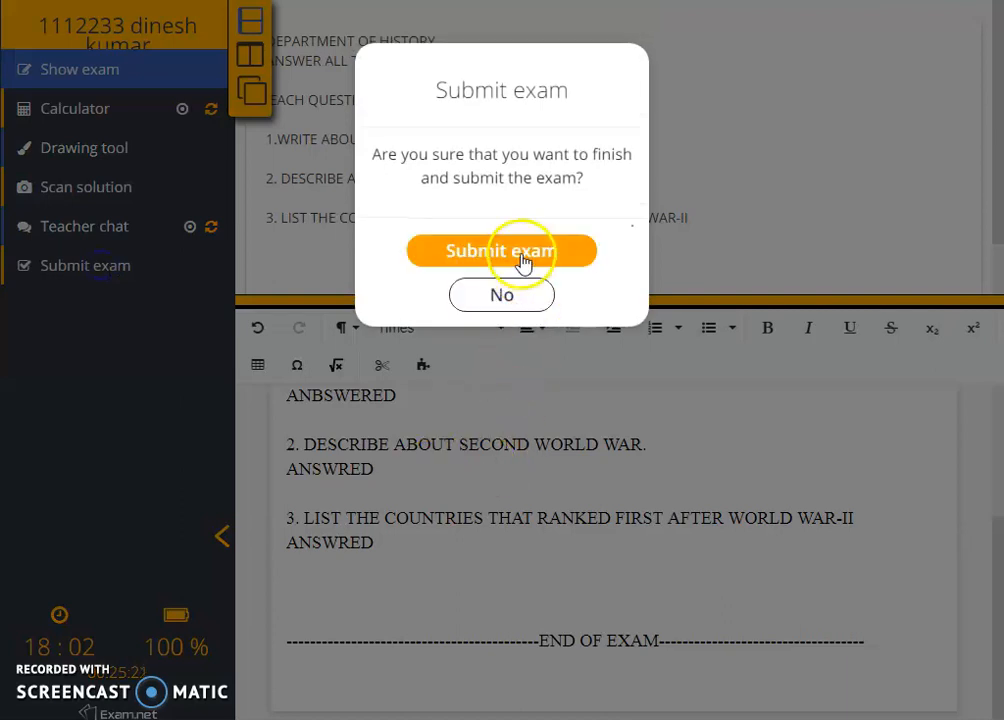
pyautogui.click(521, 258)
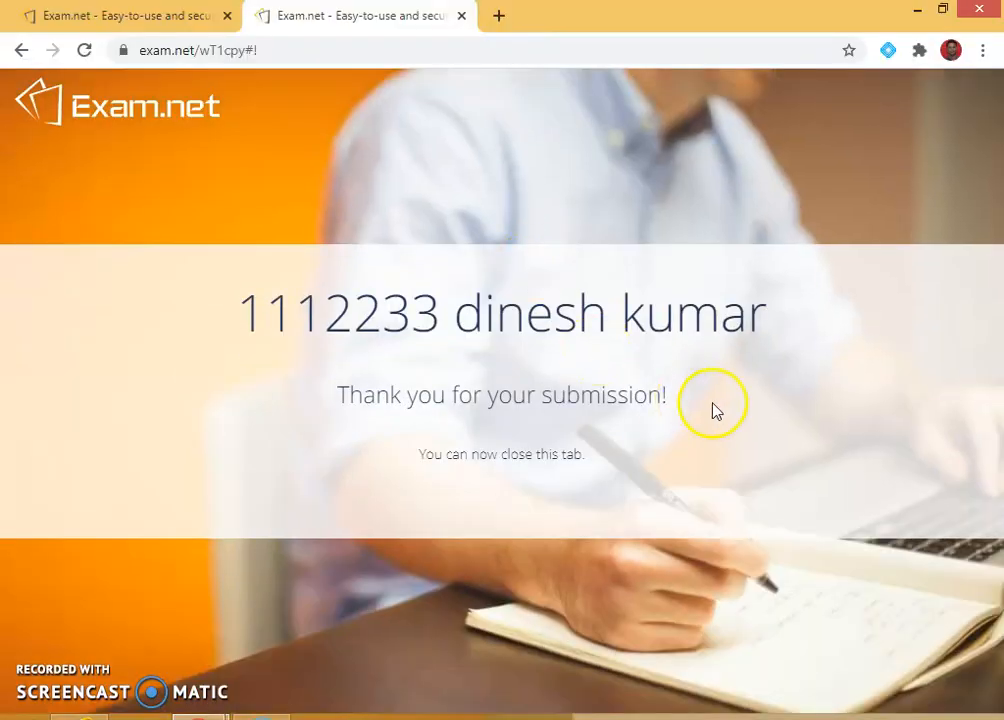
pyautogui.click(180, 22)
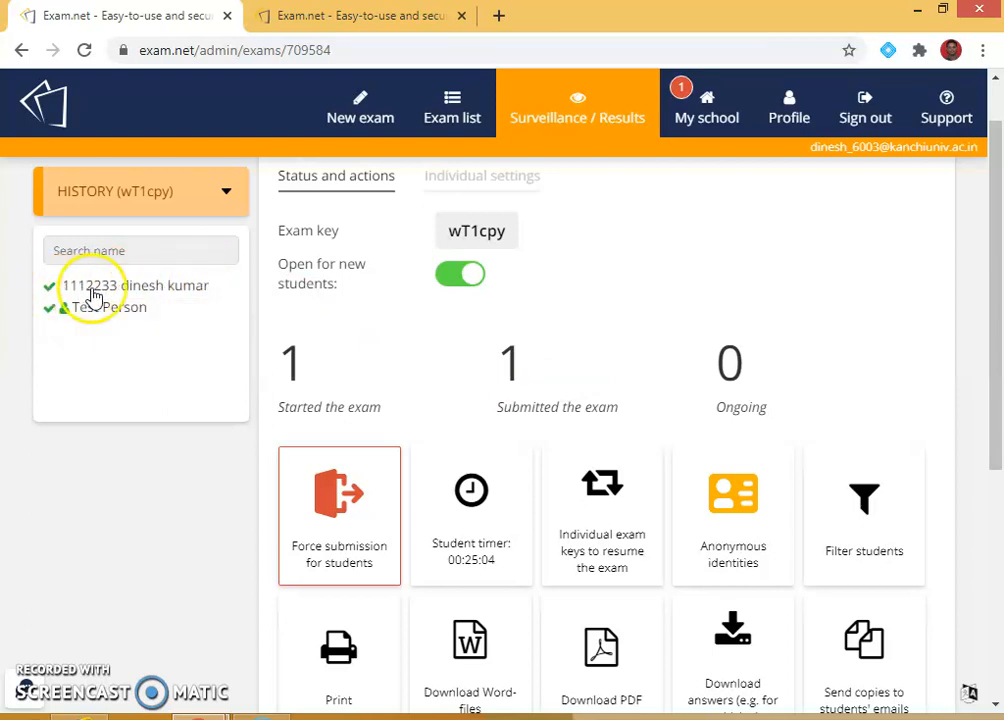
pyautogui.scroll(-5, 717, 471)
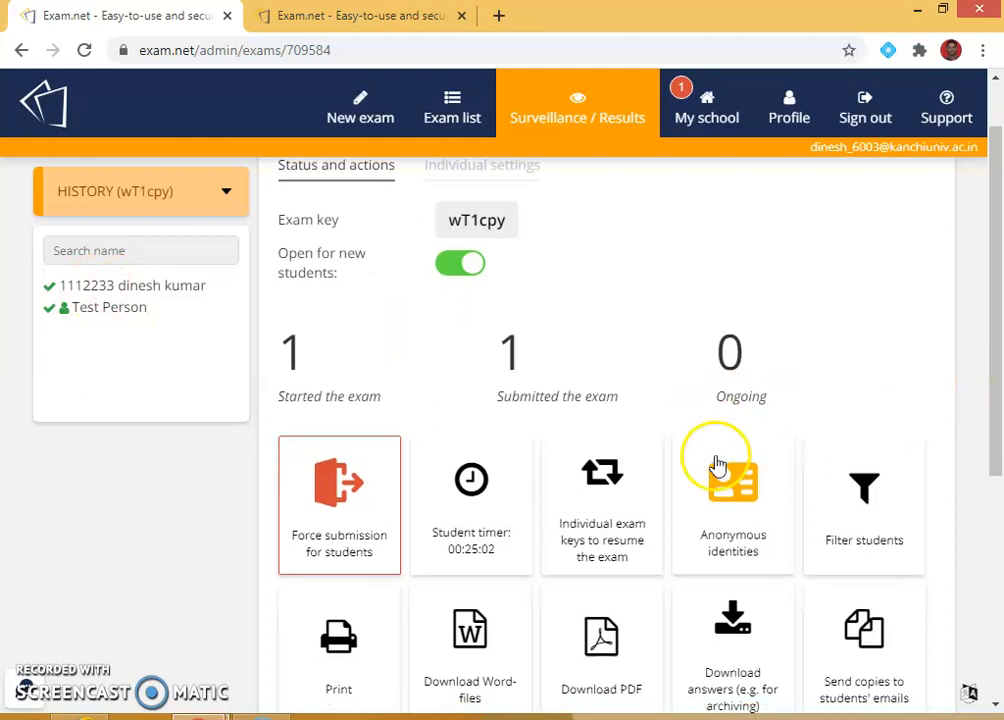
pyautogui.scroll(-1, 897, 600)
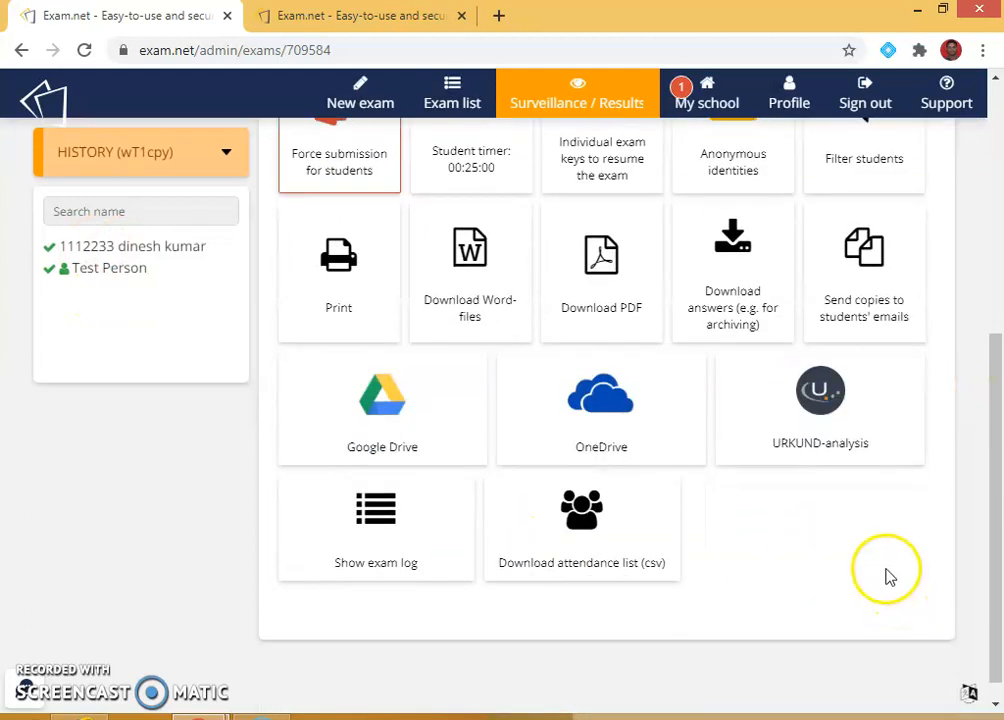
pyautogui.scroll(5, 815, 605)
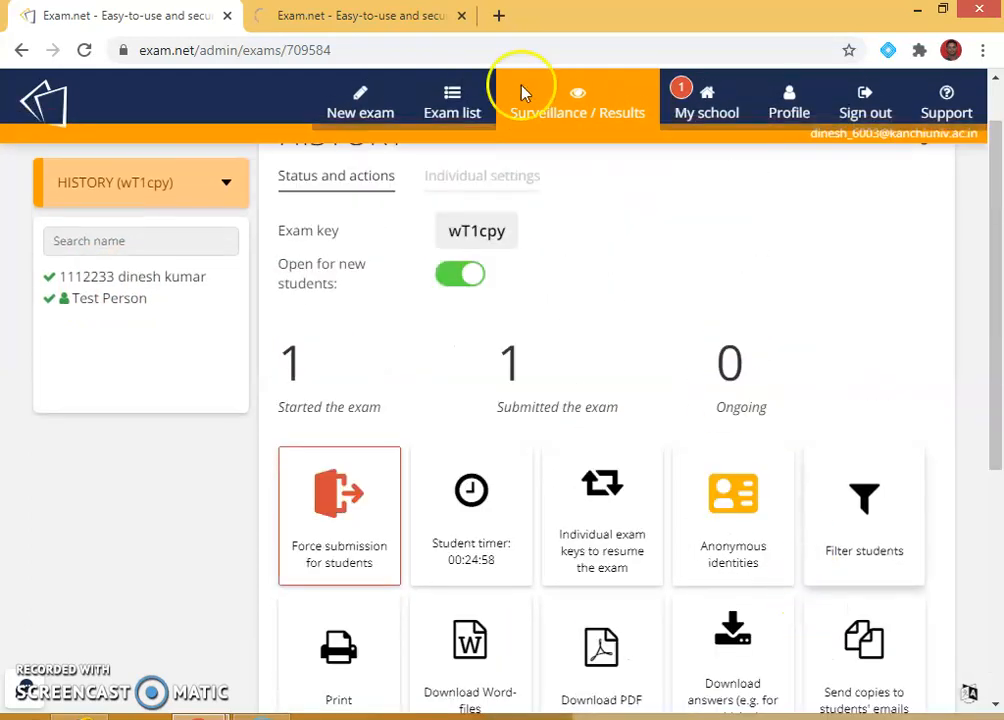
pyautogui.click(401, 20)
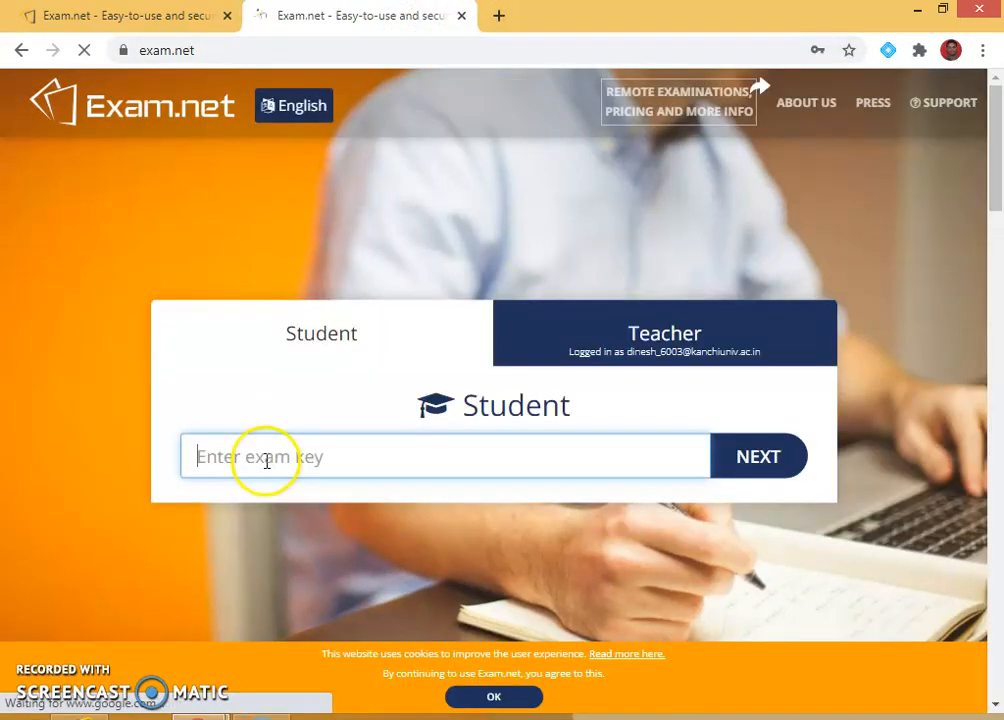
# Enter the HISTORY exam key, checked on the teacher tab, in the student's exam-key field and continue.
pyautogui.click(101, 12)
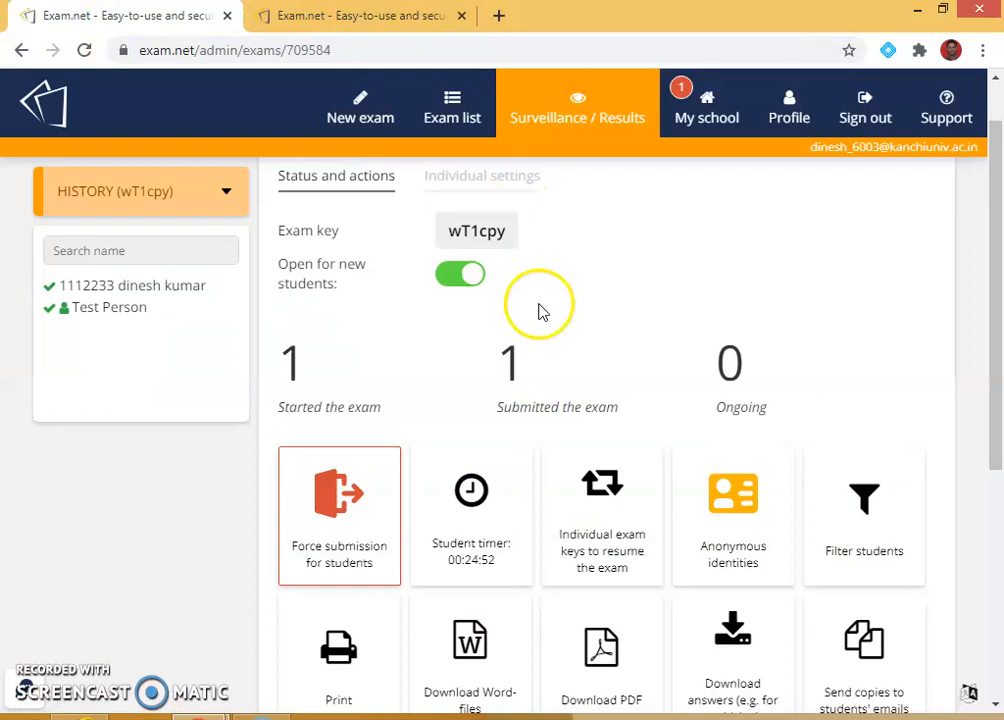
pyautogui.click(388, 14)
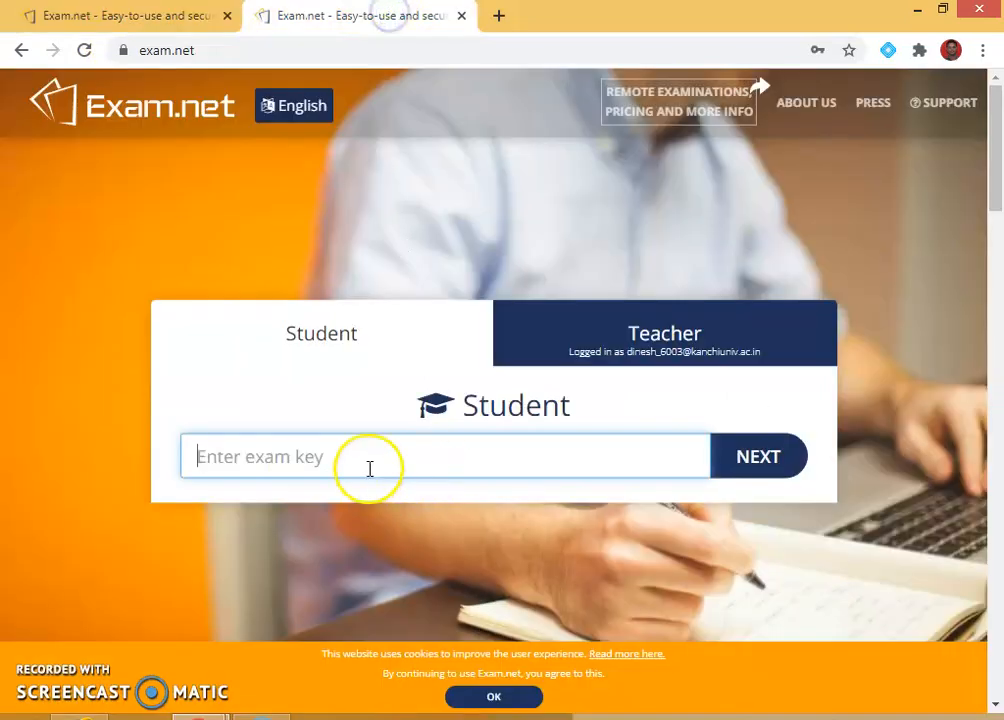
pyautogui.write('W')
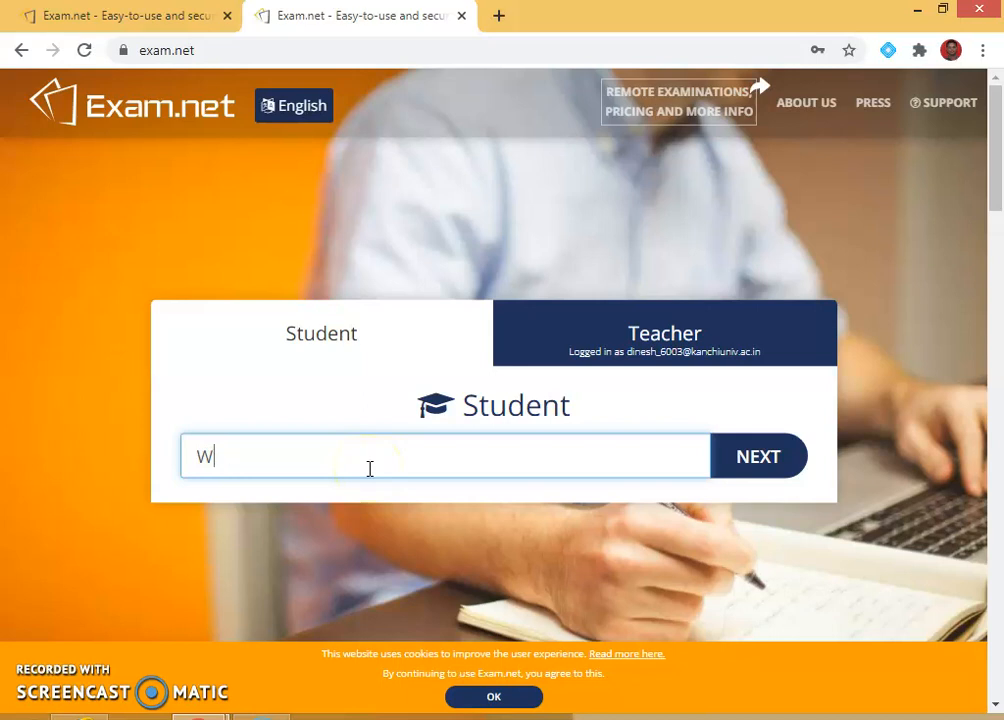
pyautogui.press('BackSpace')
pyautogui.write('w')
pyautogui.click(190, 16)
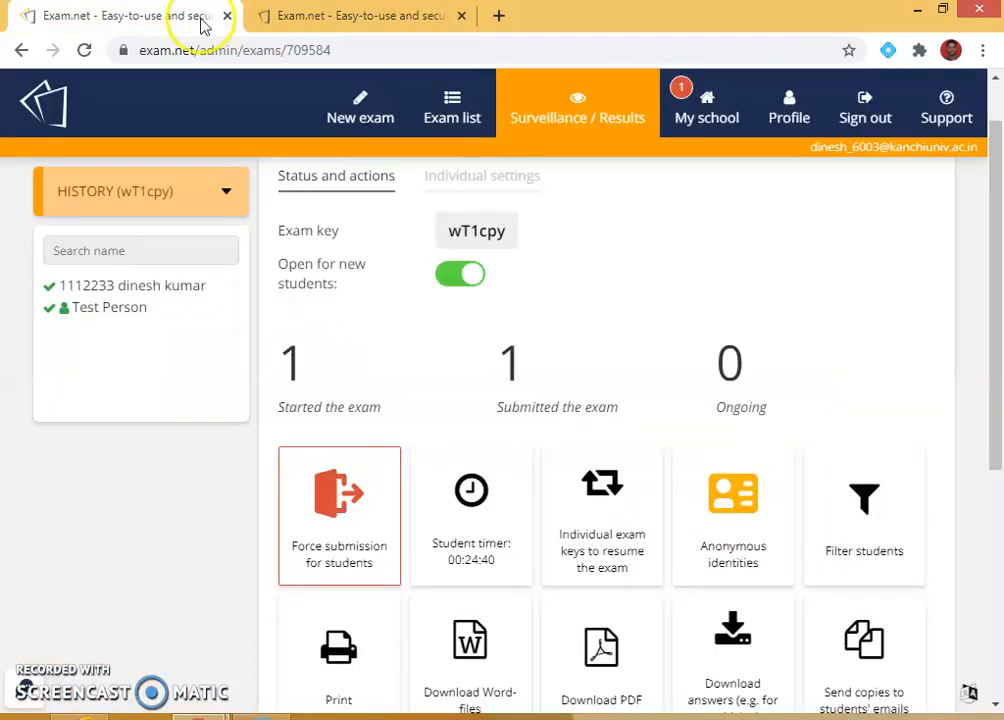
pyautogui.click(310, 14)
pyautogui.write('1cpy')
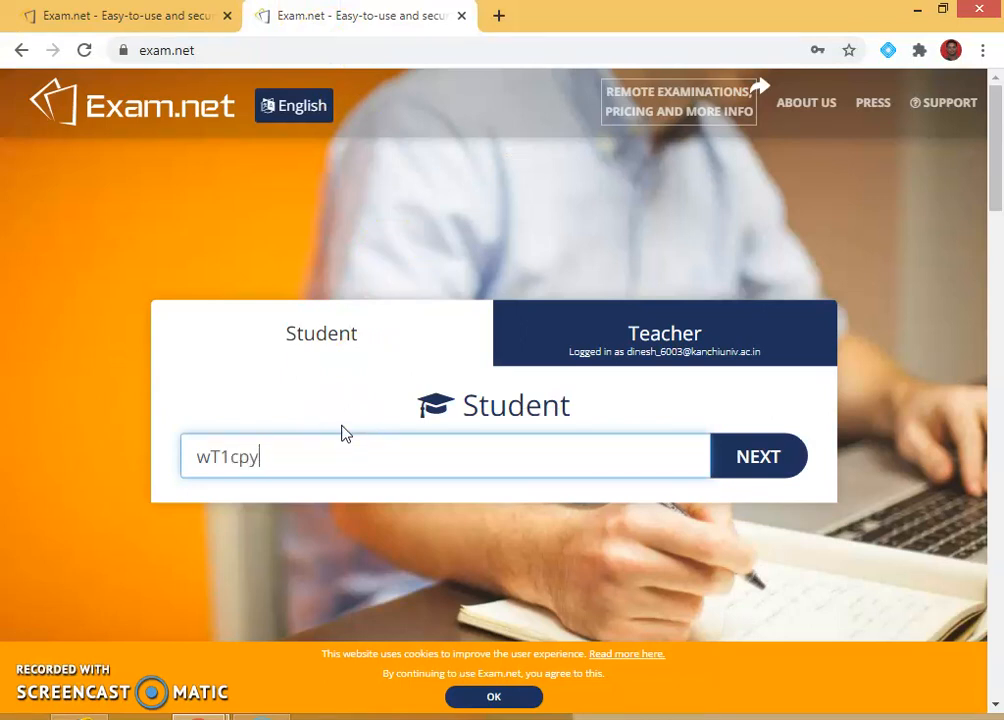
pyautogui.click(746, 459)
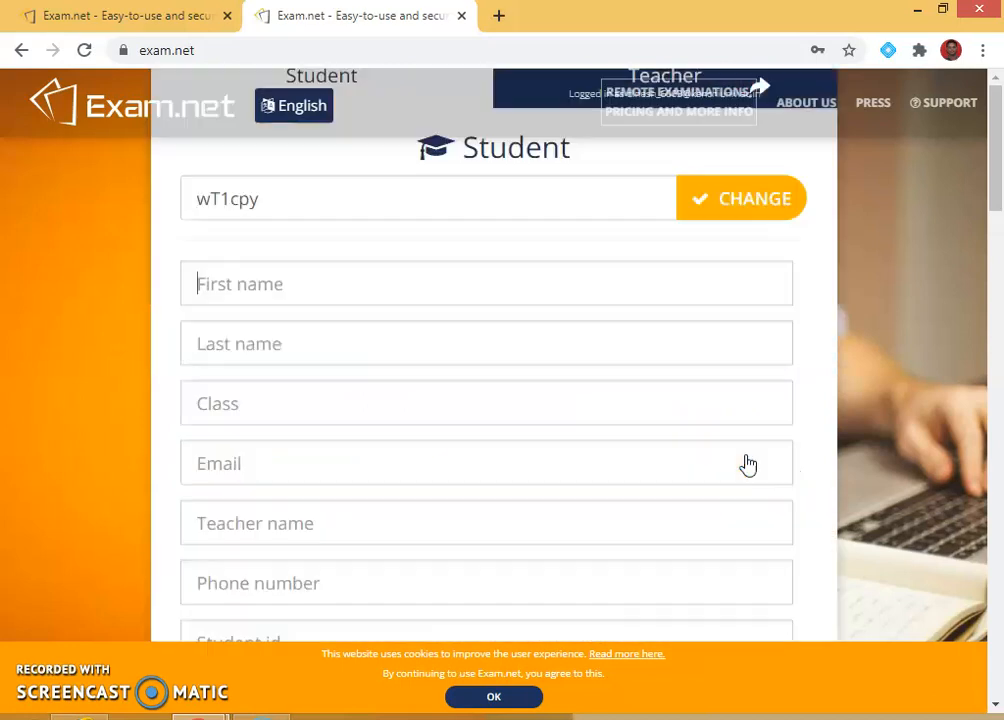
# Enter the second student's first name, last name, class 'III' and e-mail.
pyautogui.click(348, 343)
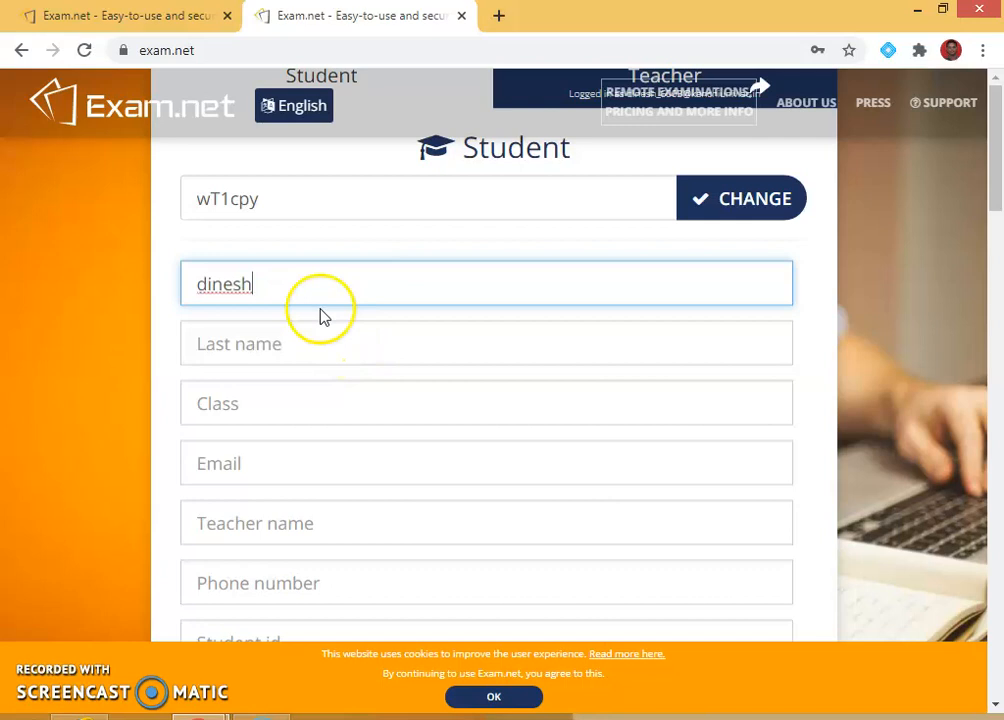
pyautogui.moveTo(290, 285); pyautogui.dragTo(148, 276)
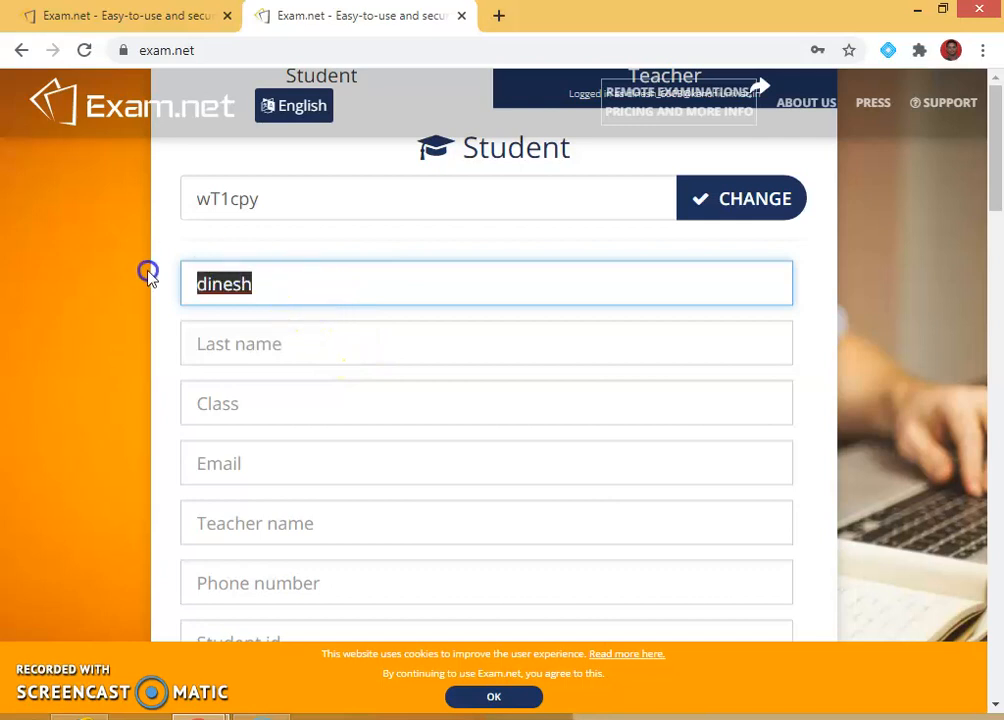
pyautogui.click(257, 341)
pyautogui.write('dimnesh')
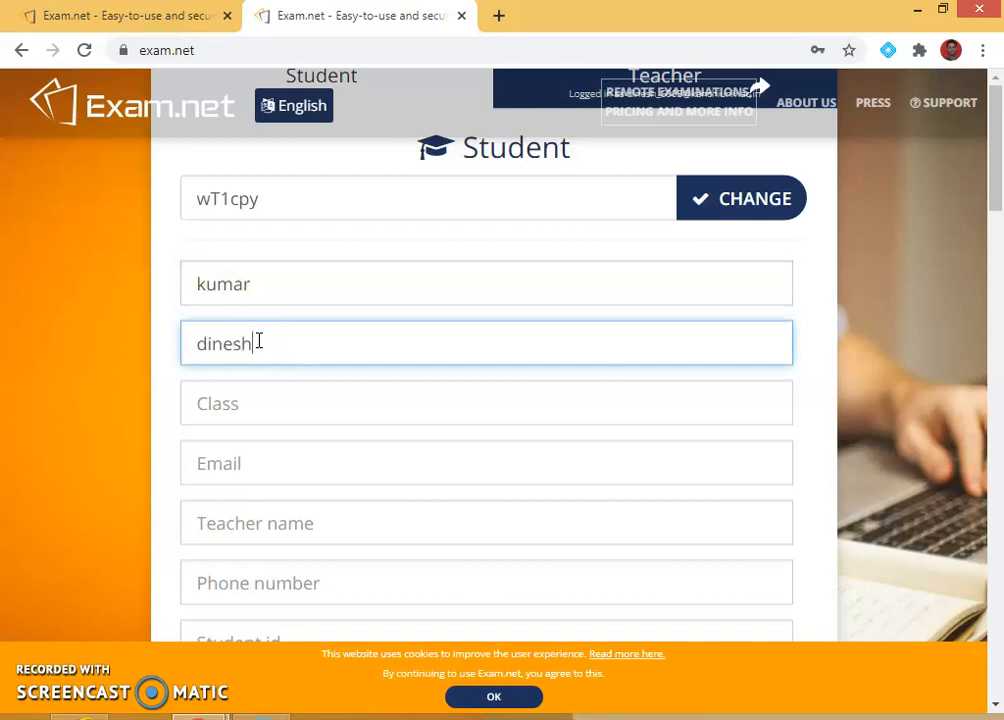
pyautogui.click(262, 395)
pyautogui.write('iii')
pyautogui.press('BackSpace')
pyautogui.press('BackSpace')
pyautogui.press('BackSpace')
pyautogui.write('III')
pyautogui.click(251, 472)
pyautogui.write('DINE')
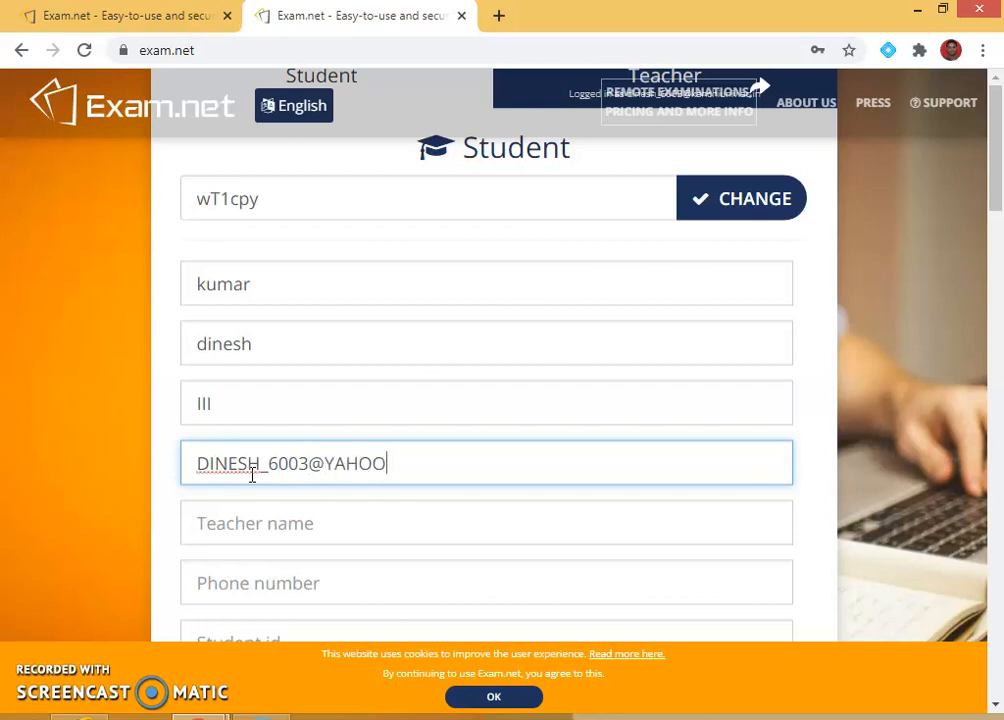
# Enter the teacher's name, a phone number and the student id, then fetch the exam.
pyautogui.click(235, 529)
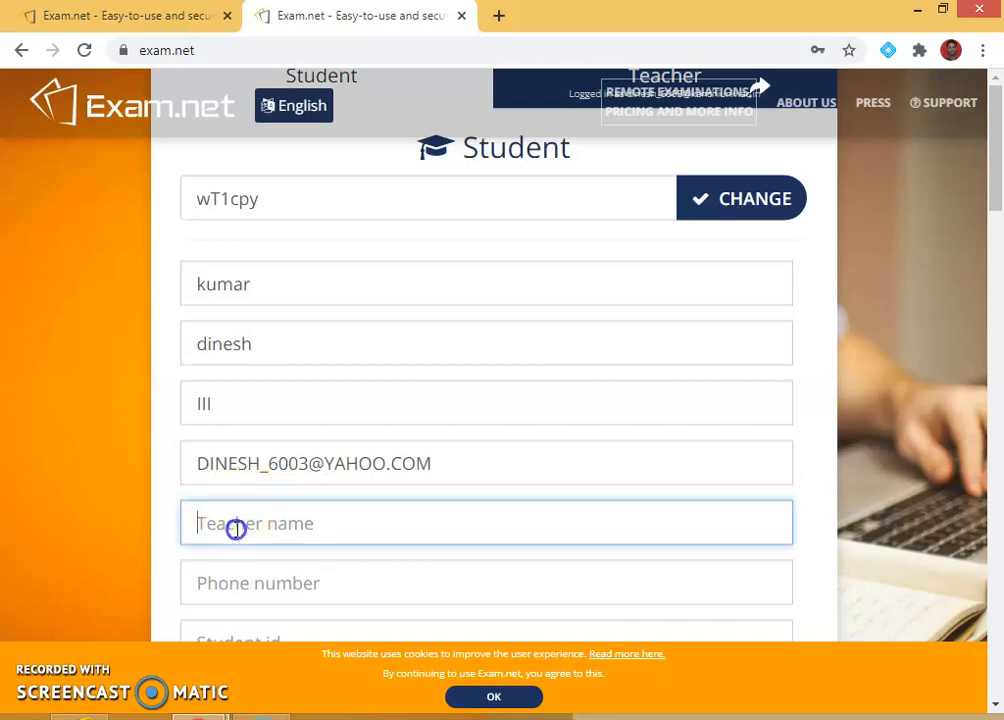
pyautogui.click(260, 572)
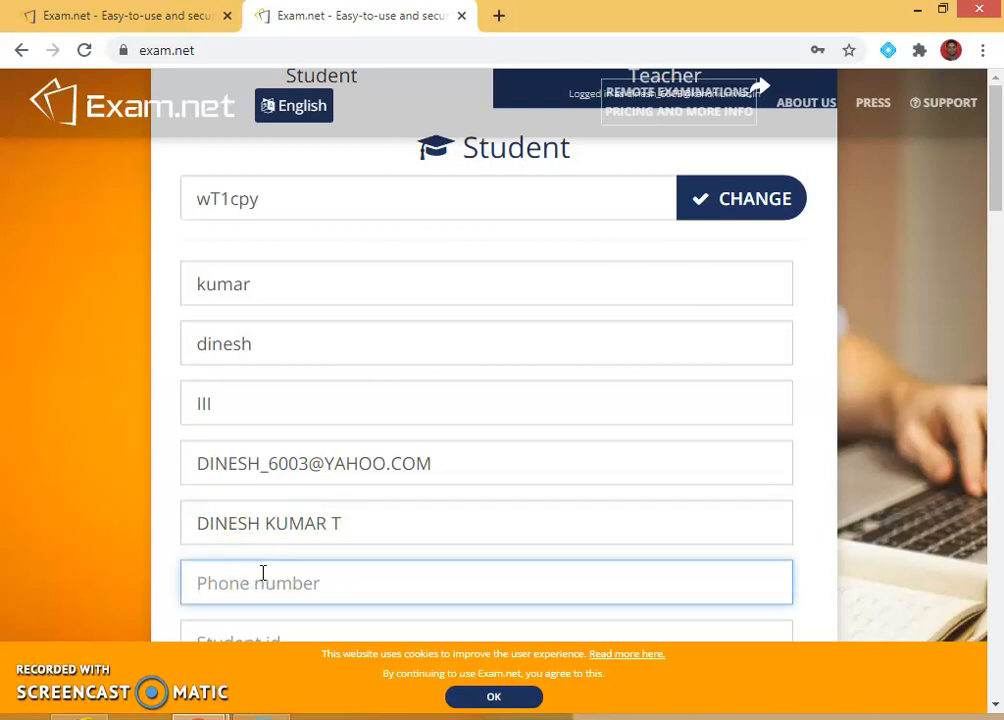
pyautogui.write('9696969')
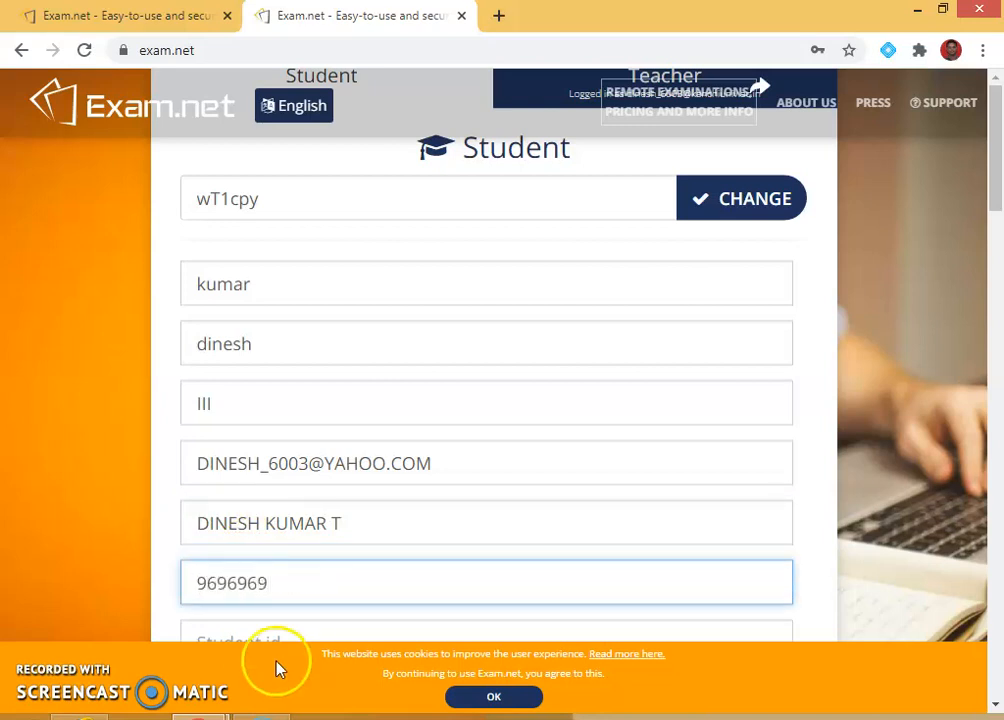
pyautogui.scroll(-1, 278, 665)
pyautogui.write('6')
pyautogui.click(273, 532)
pyautogui.write('111223')
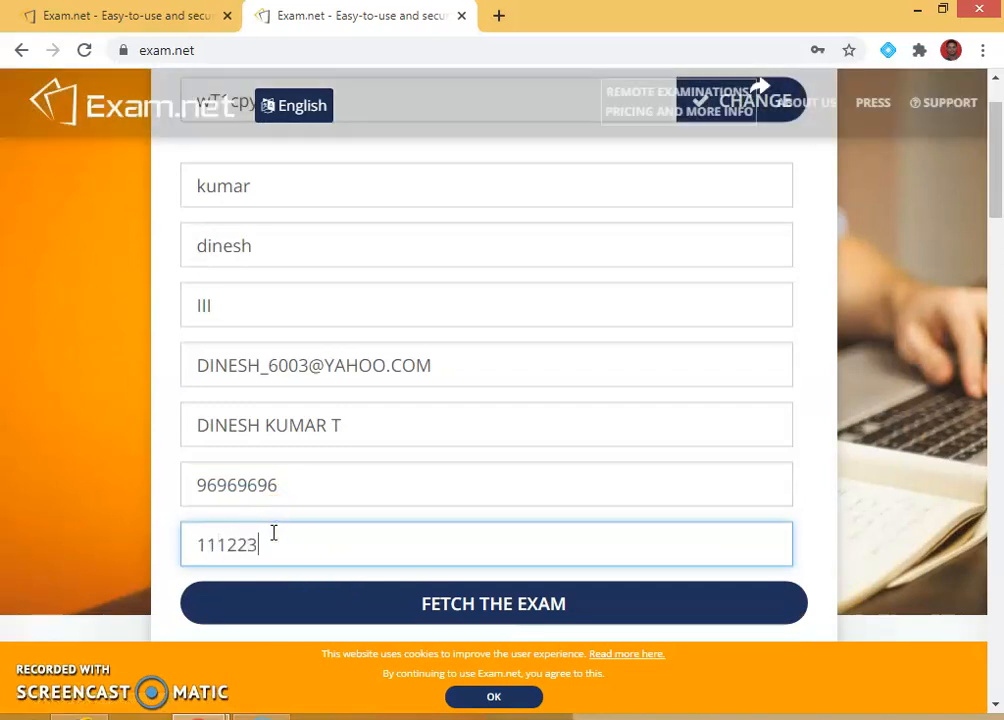
pyautogui.press('BackSpace')
pyautogui.press('BackSpace')
pyautogui.write('3332211')
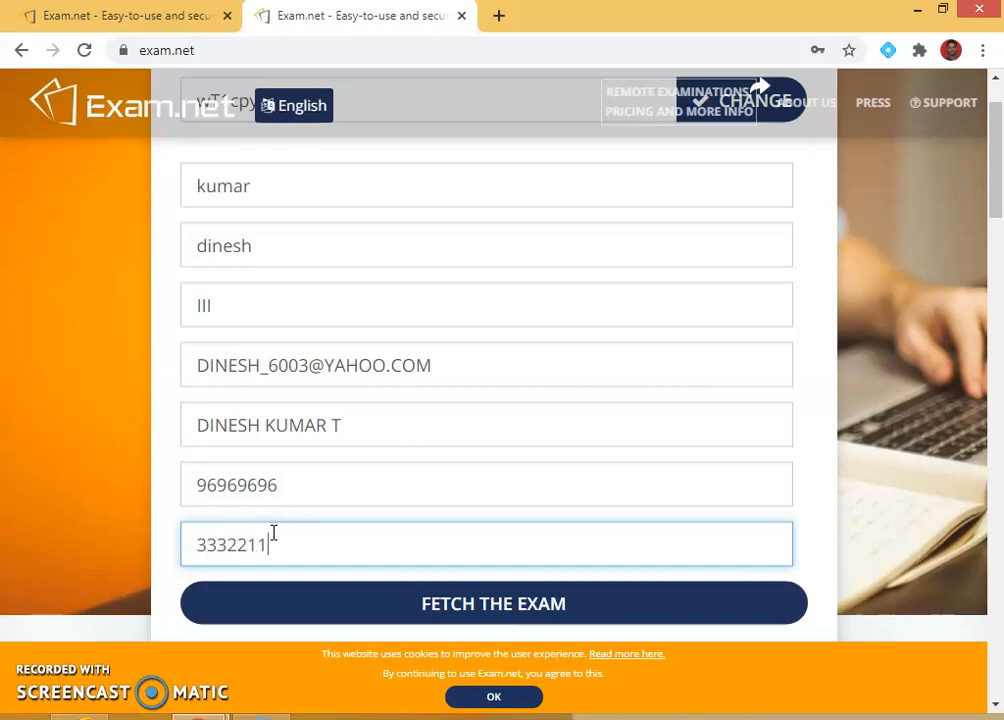
pyautogui.click(464, 590)
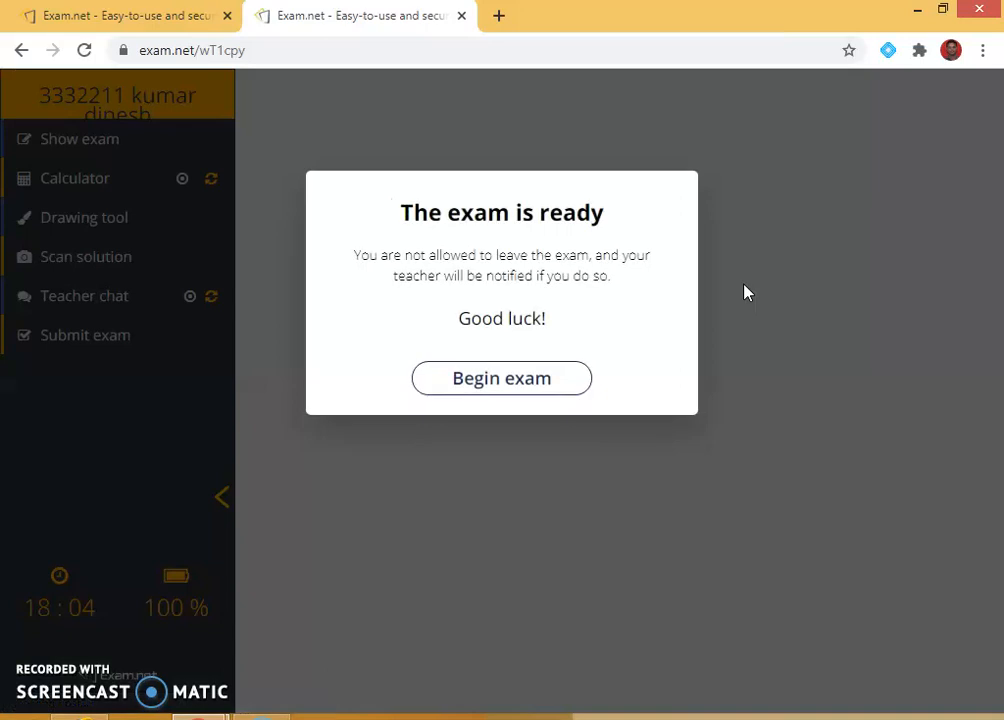
# Begin the exam and write 'ANSWERED' under question 1, correcting the typo.
pyautogui.click(514, 378)
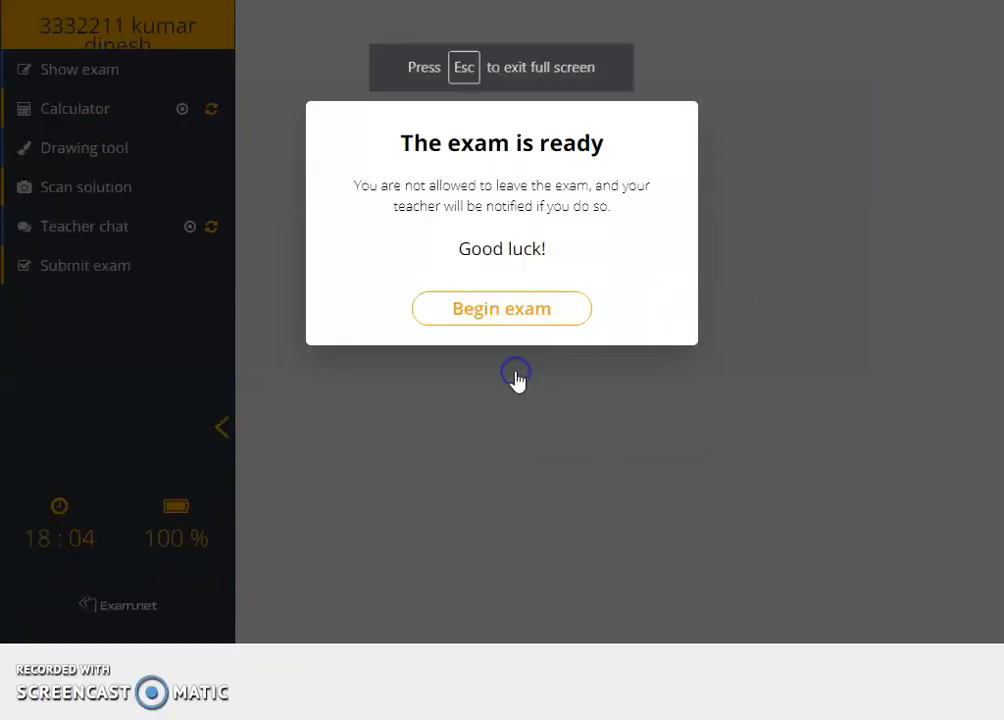
pyautogui.click(660, 567)
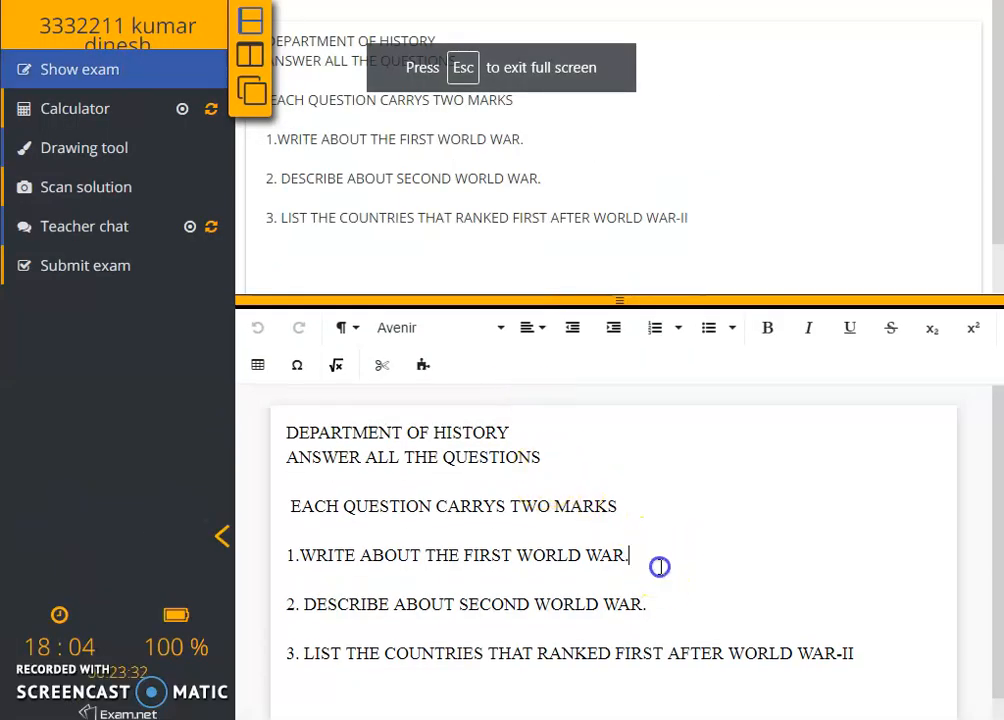
pyautogui.press('Return')
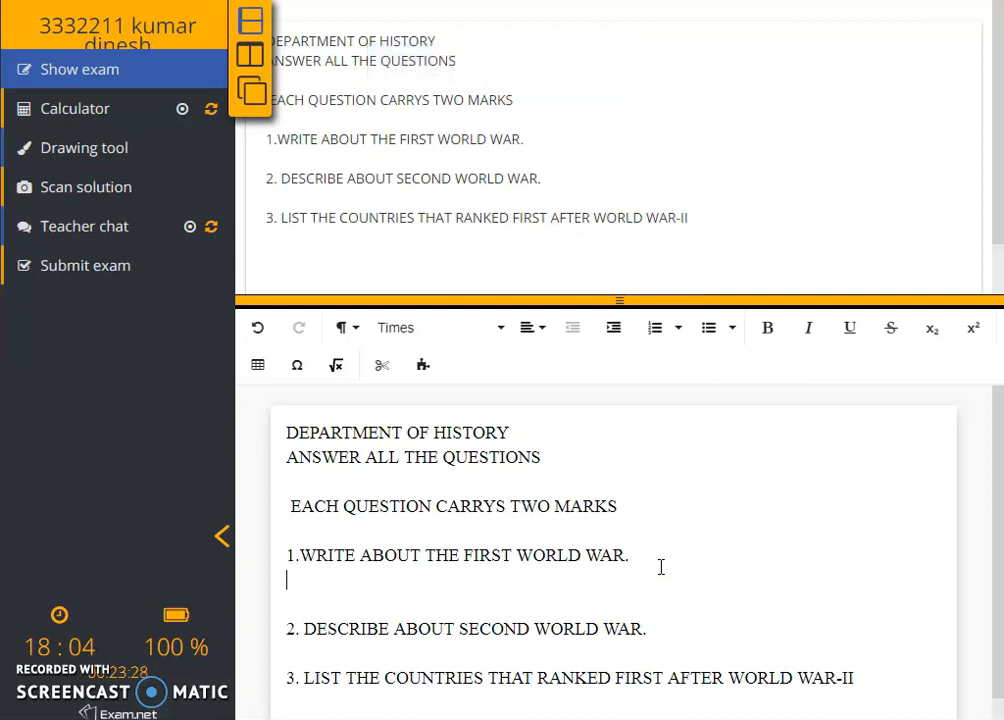
pyautogui.write('ANSWRRED')
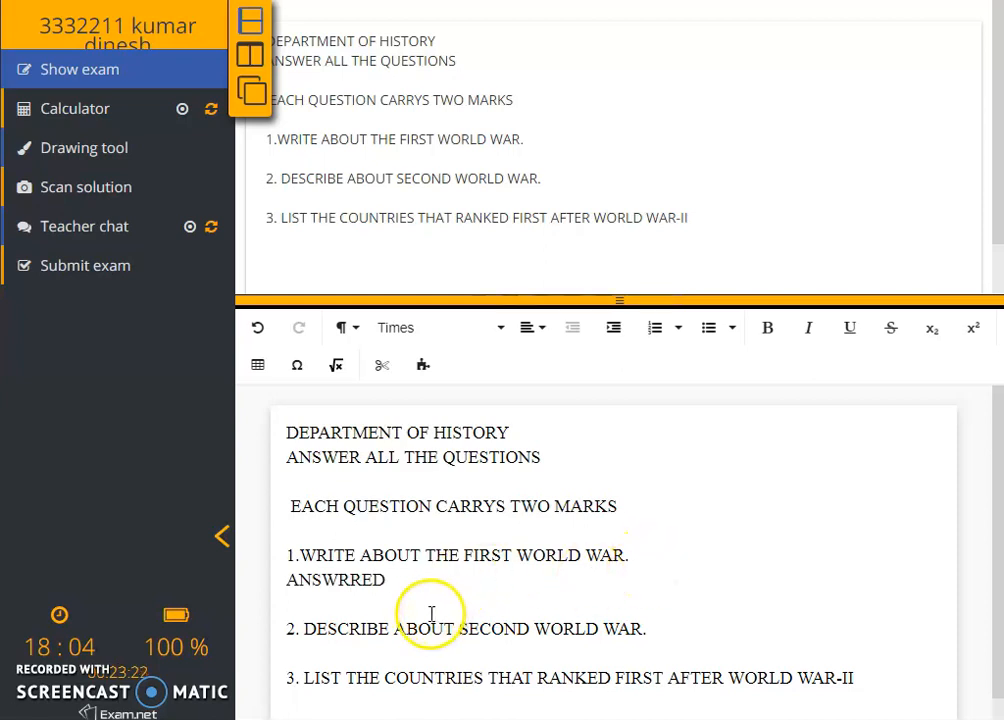
pyautogui.moveTo(129, 681)
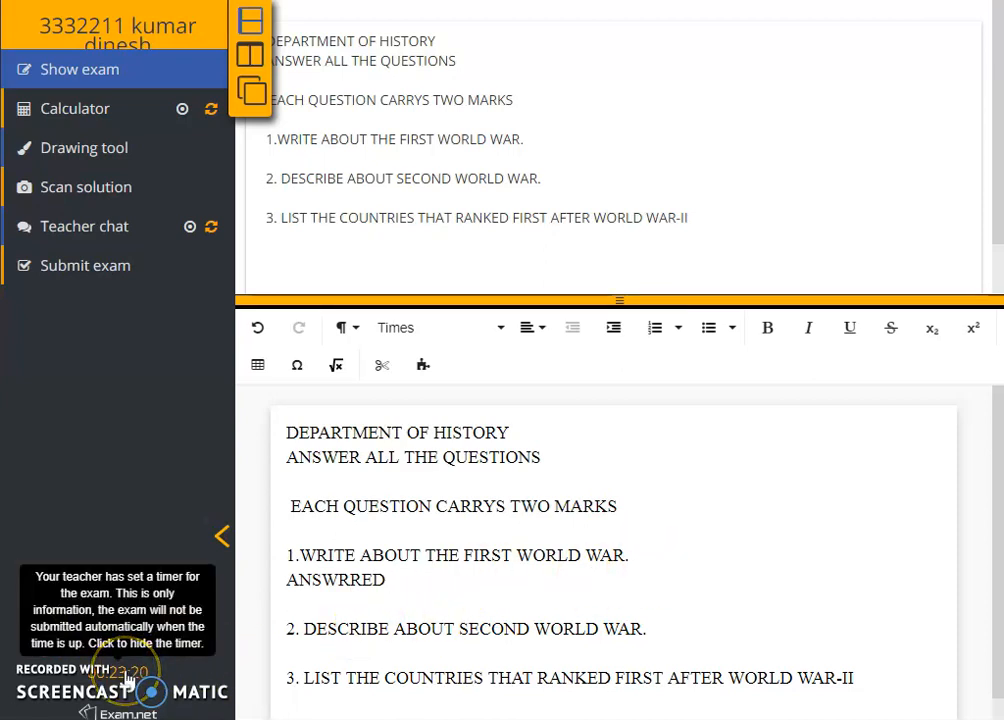
pyautogui.click(342, 581)
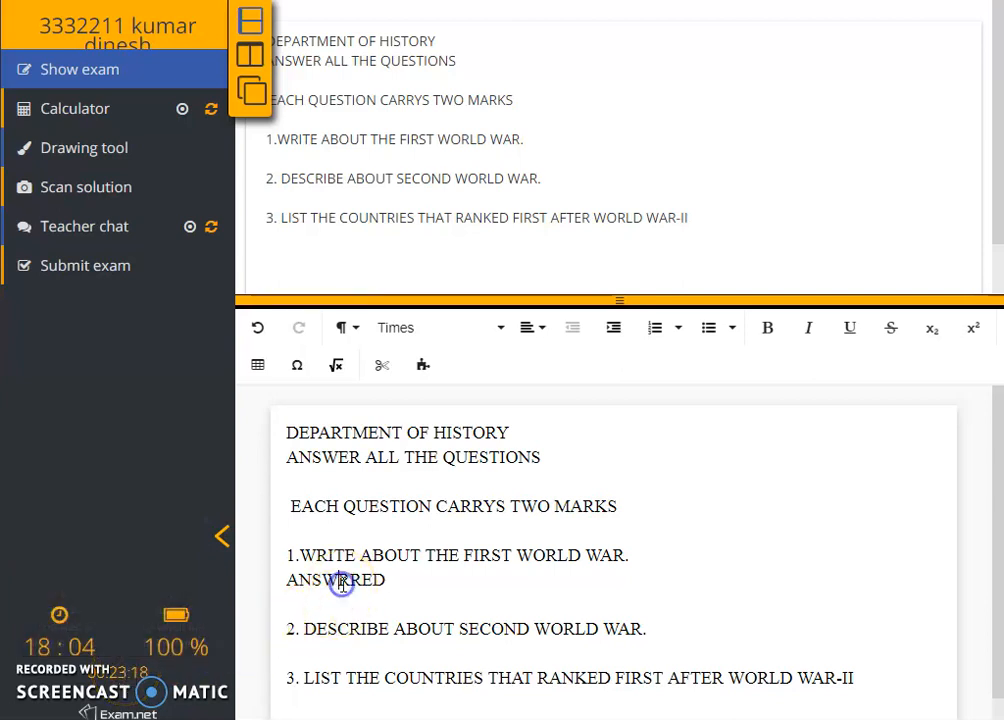
pyautogui.write('ERED')
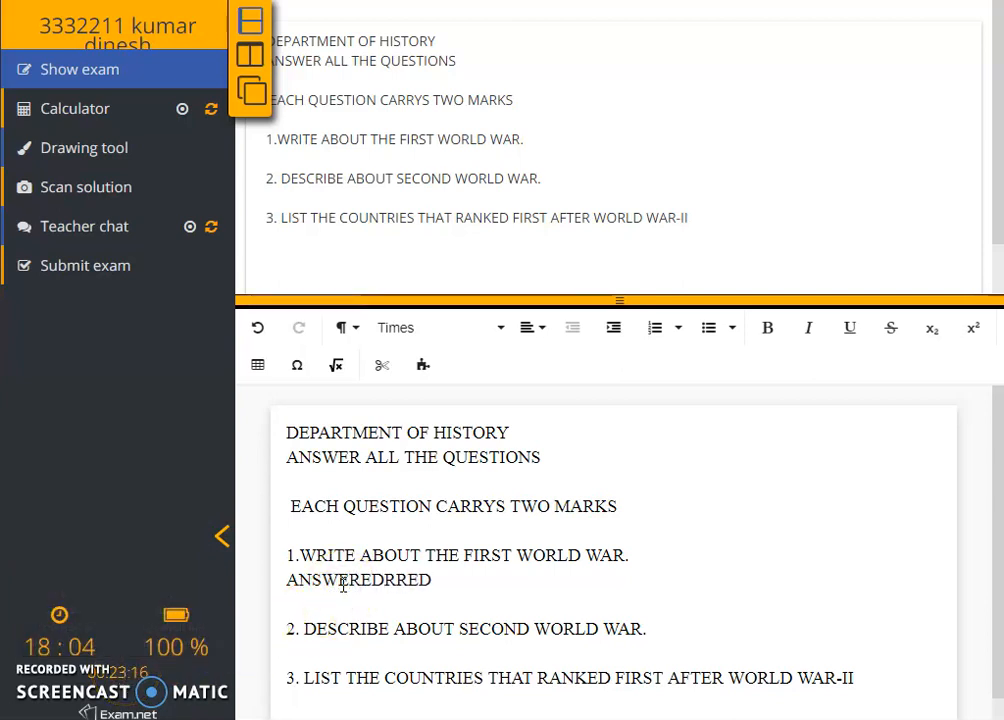
# Add blank lines after questions 1 and 2, select 'SECOND WORLD WAR', then switch to the Windows Start screen.
pyautogui.click(672, 553)
pyautogui.press('Return')
pyautogui.click(686, 648)
pyautogui.press('Return')
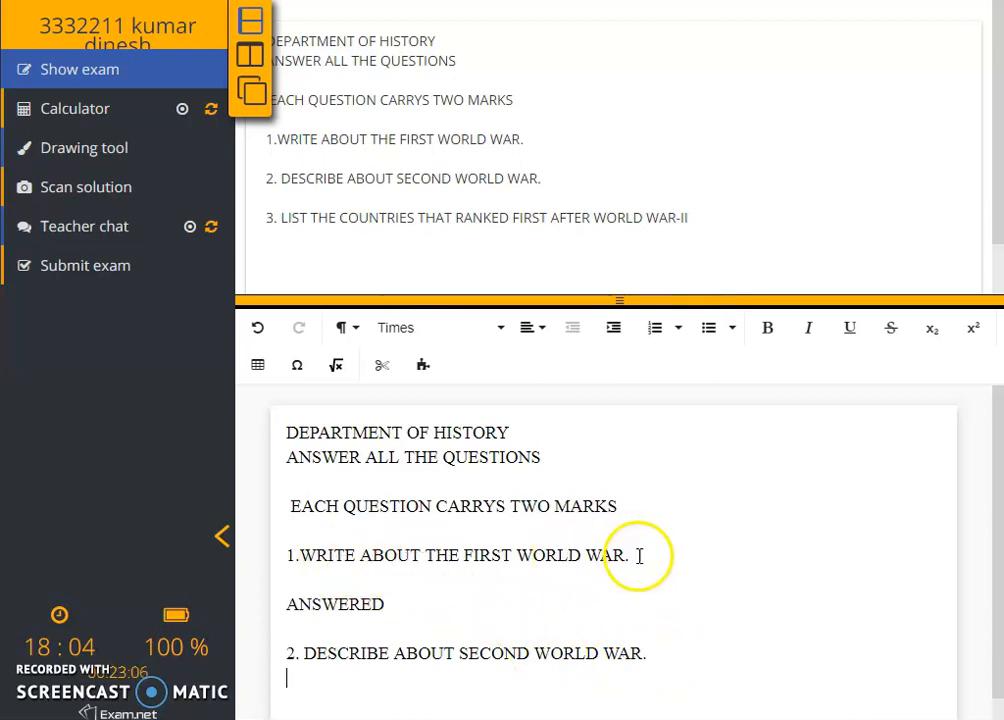
pyautogui.click(462, 654)
pyautogui.moveTo(459, 654); pyautogui.dragTo(639, 652)
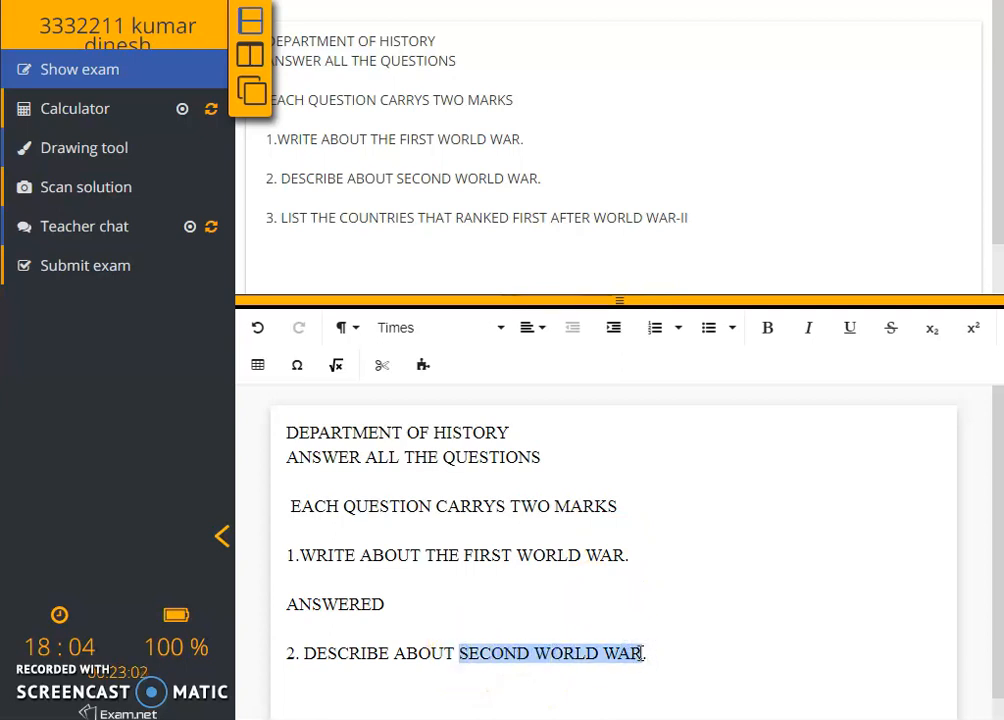
pyautogui.press('super')
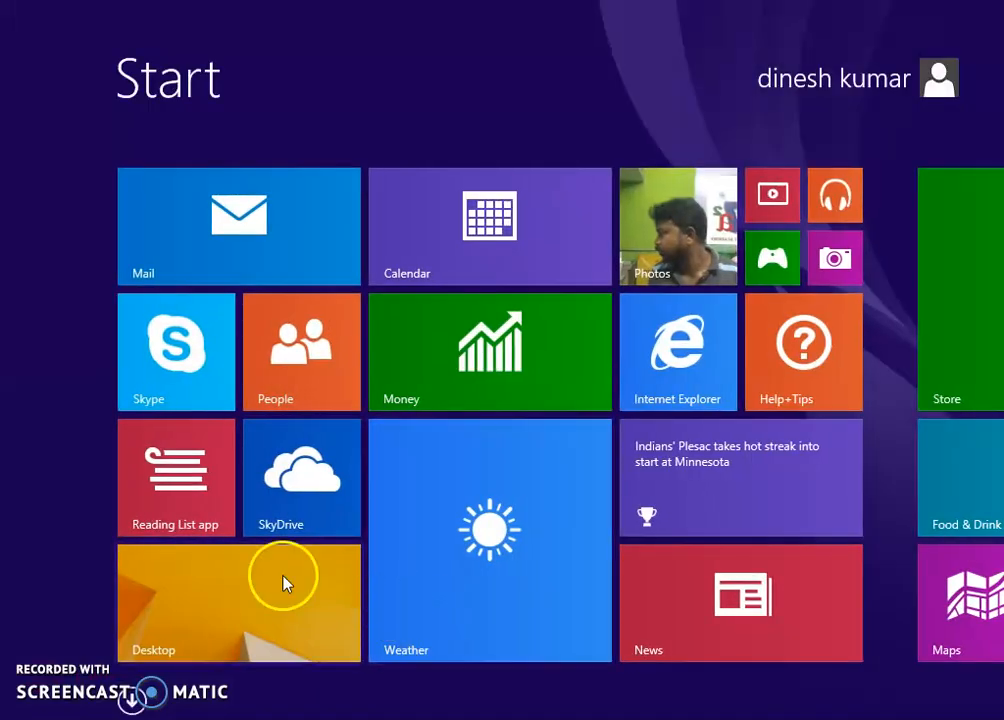
# Return from the Start screen to the desktop via the Desktop tile.
pyautogui.click(284, 583)
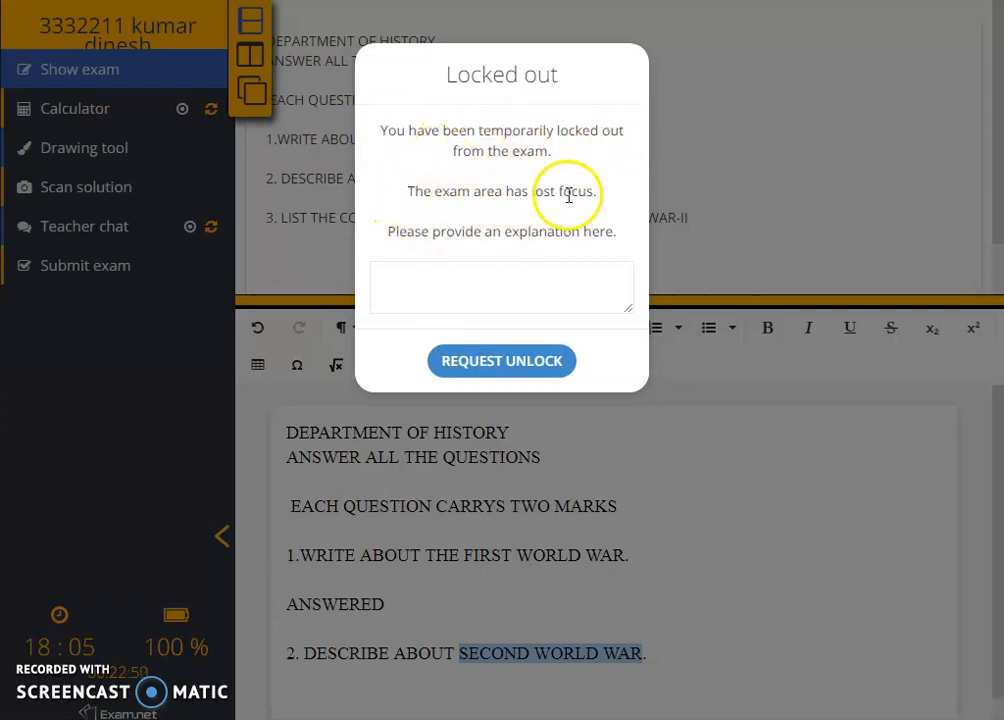
# Explain the lockout as 'SORRY, FOR OPENING ANOTHER WINDOW' and request an unlock.
pyautogui.click(536, 292)
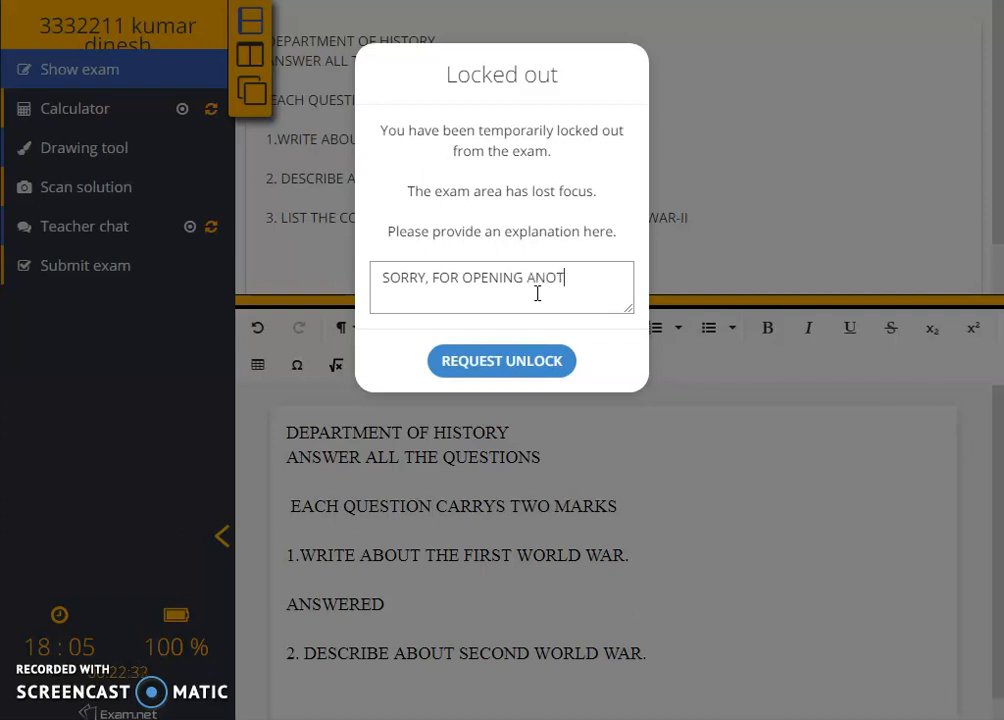
pyautogui.write('DOW')
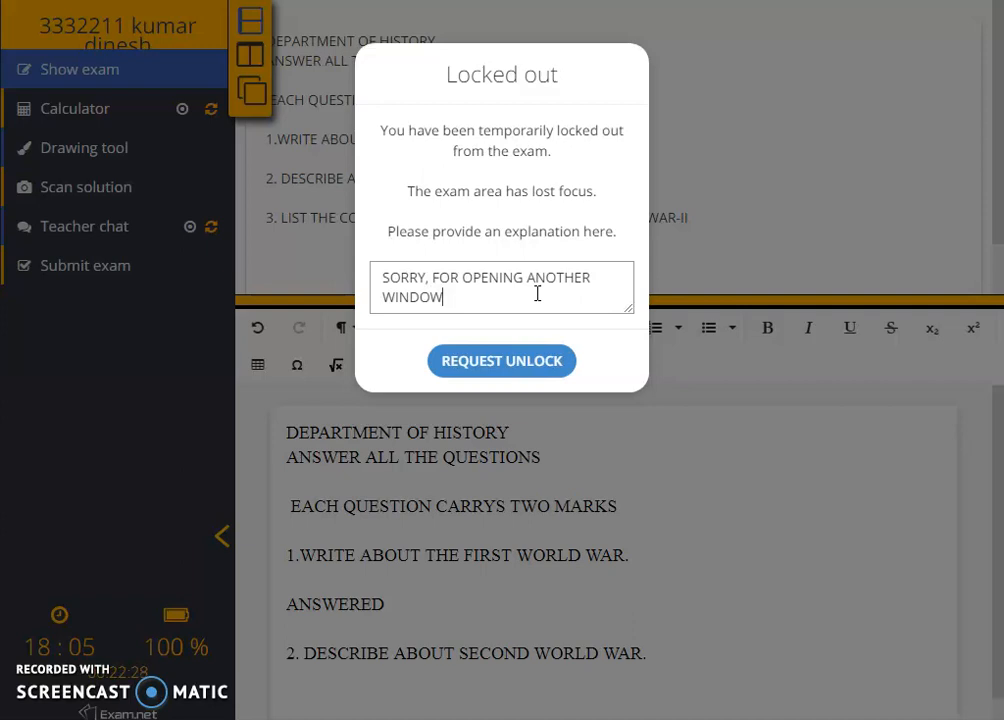
pyautogui.click(503, 363)
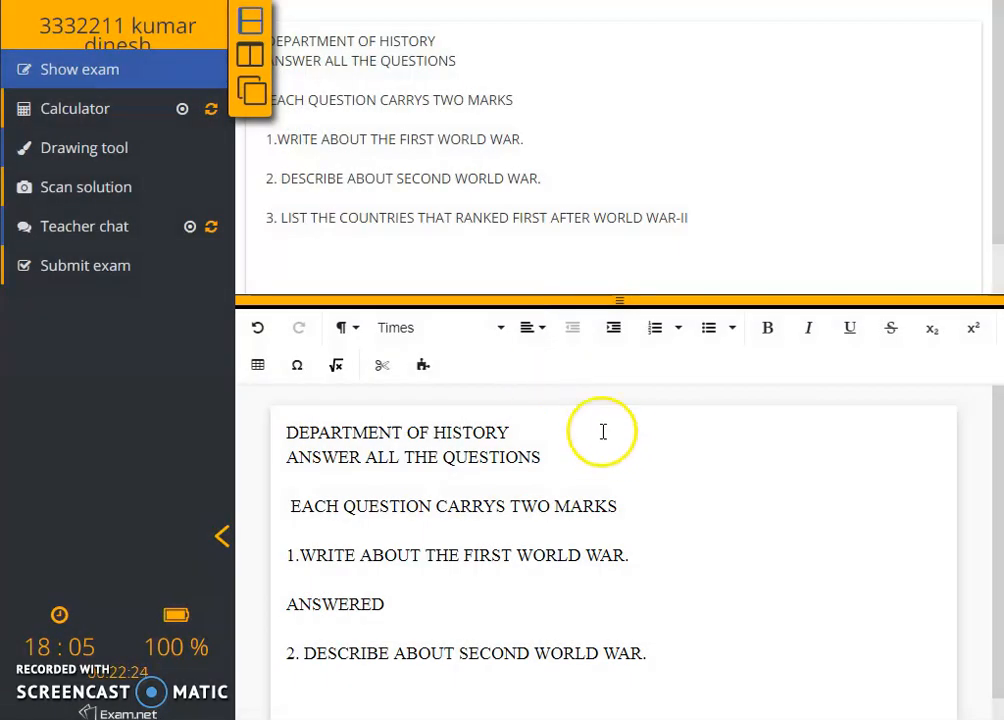
pyautogui.click(491, 697)
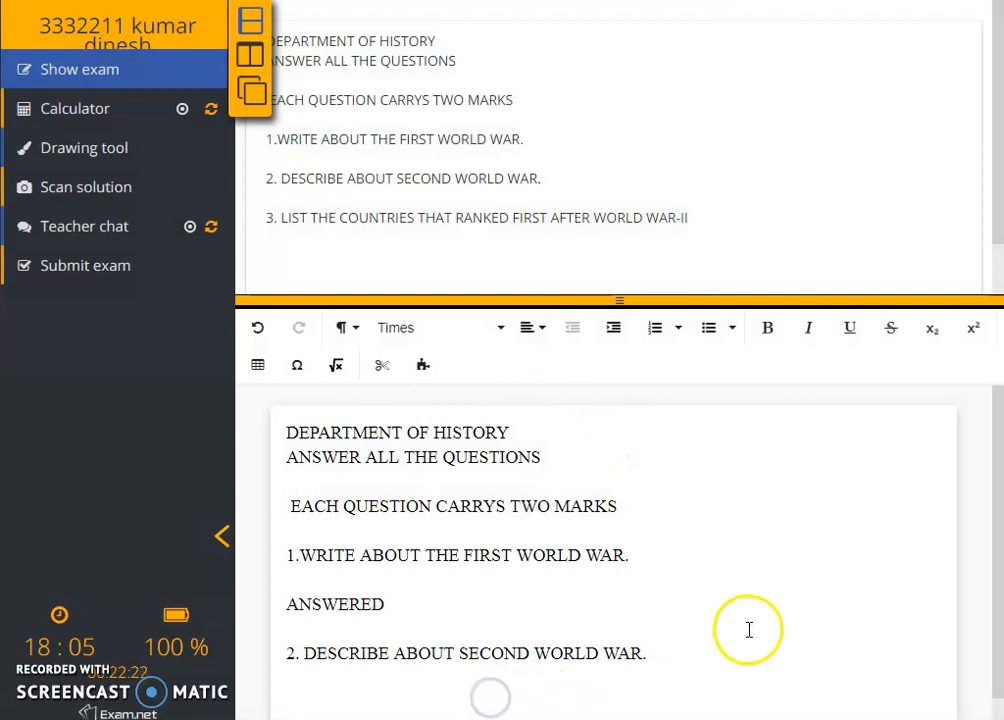
pyautogui.scroll(-3, 749, 625)
# Write 'ANSWERED' under question 2, add blank lines after it and below question 3, then open a new tab.
pyautogui.click(622, 503)
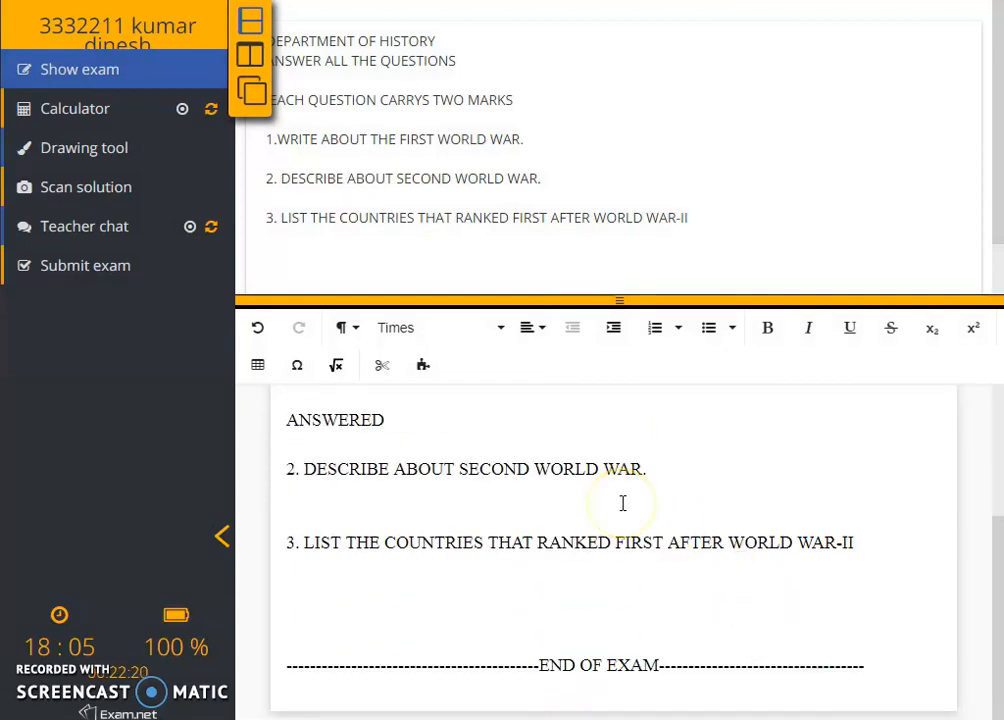
pyautogui.write('ANWERT')
pyautogui.press('BackSpace')
pyautogui.press('BackSpace')
pyautogui.write('SWEREDR')
pyautogui.click(896, 567)
pyautogui.click(547, 497)
pyautogui.click(548, 510)
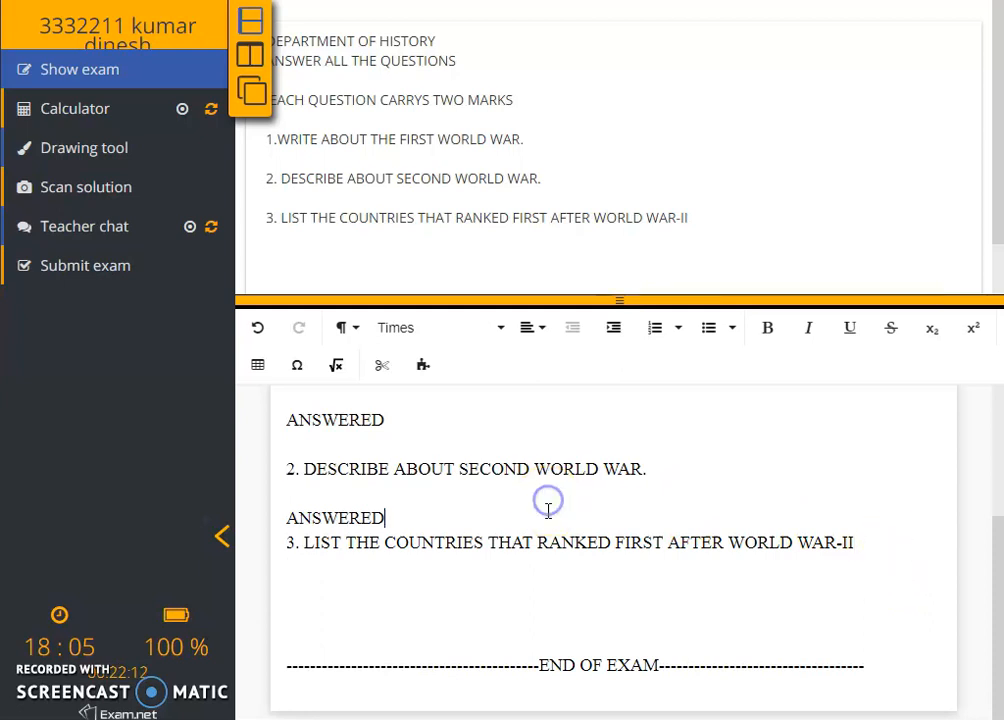
pyautogui.press('Return')
pyautogui.click(894, 580)
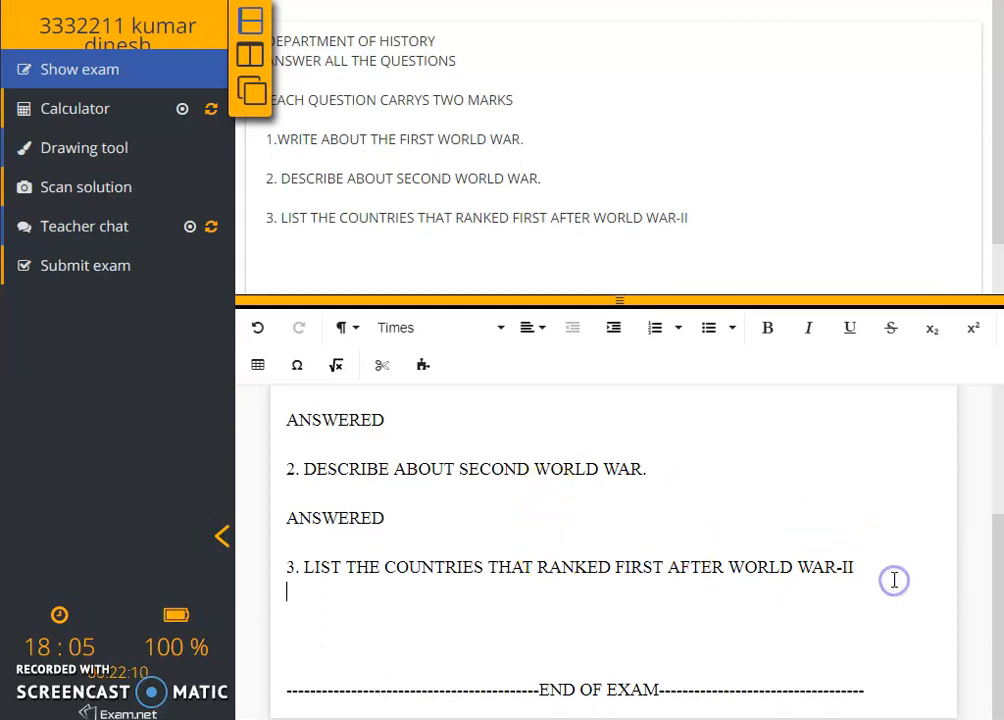
pyautogui.press('Return')
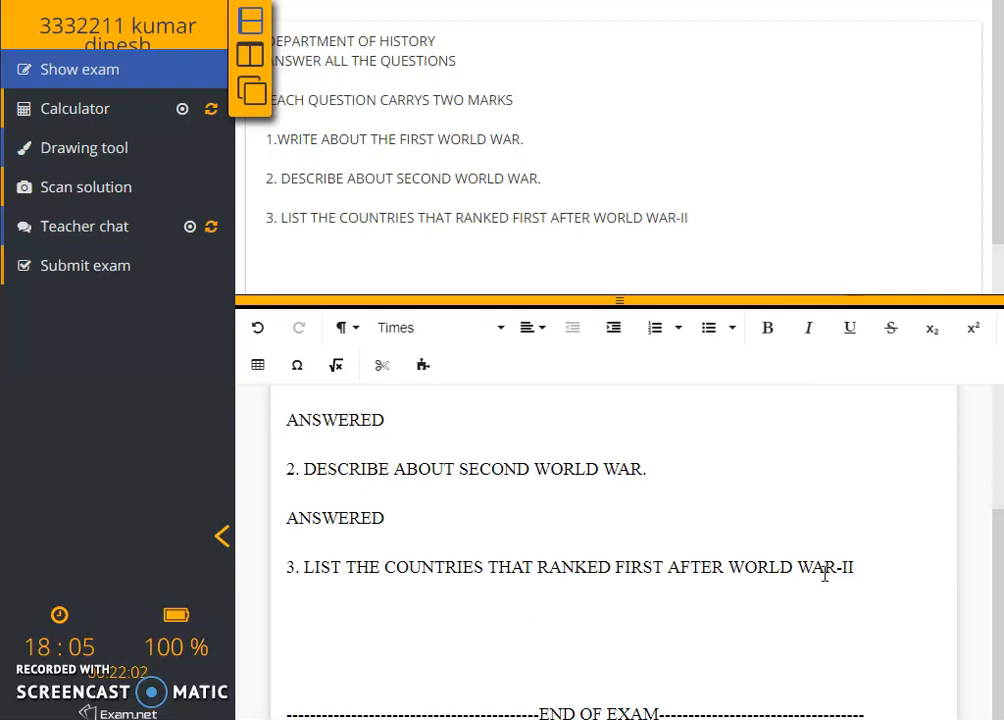
pyautogui.hotkey('ctrl', 't')
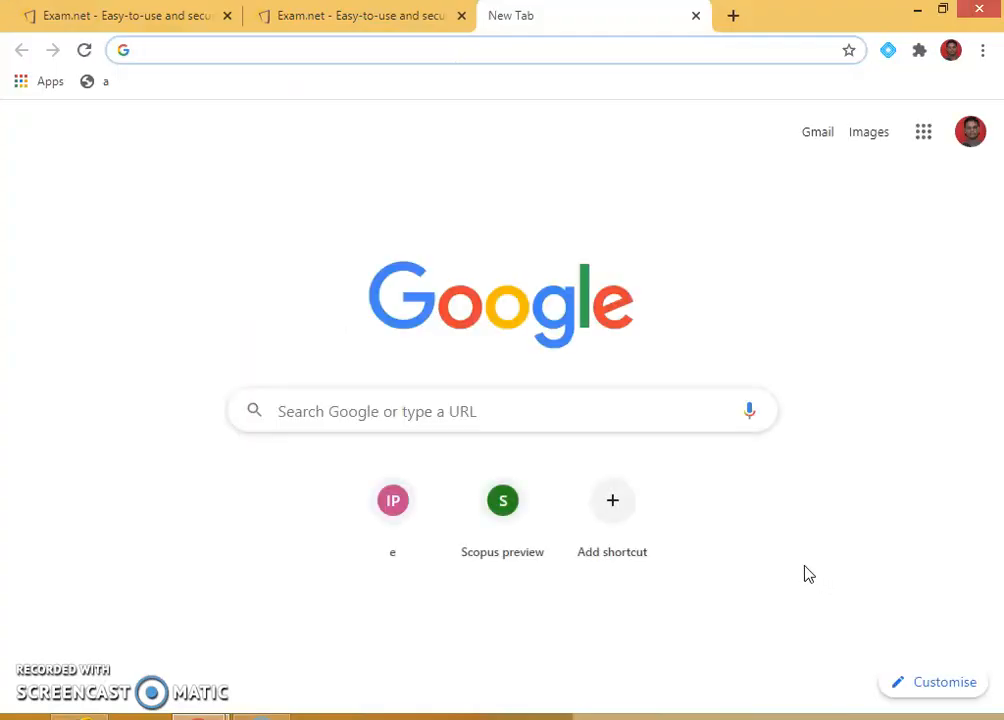
# Go back to the locked exam tab and write the apology 'SORRY, EXCUSE THIS TIME SIR, I WILL NOT REPEAT'.
pyautogui.click(379, 22)
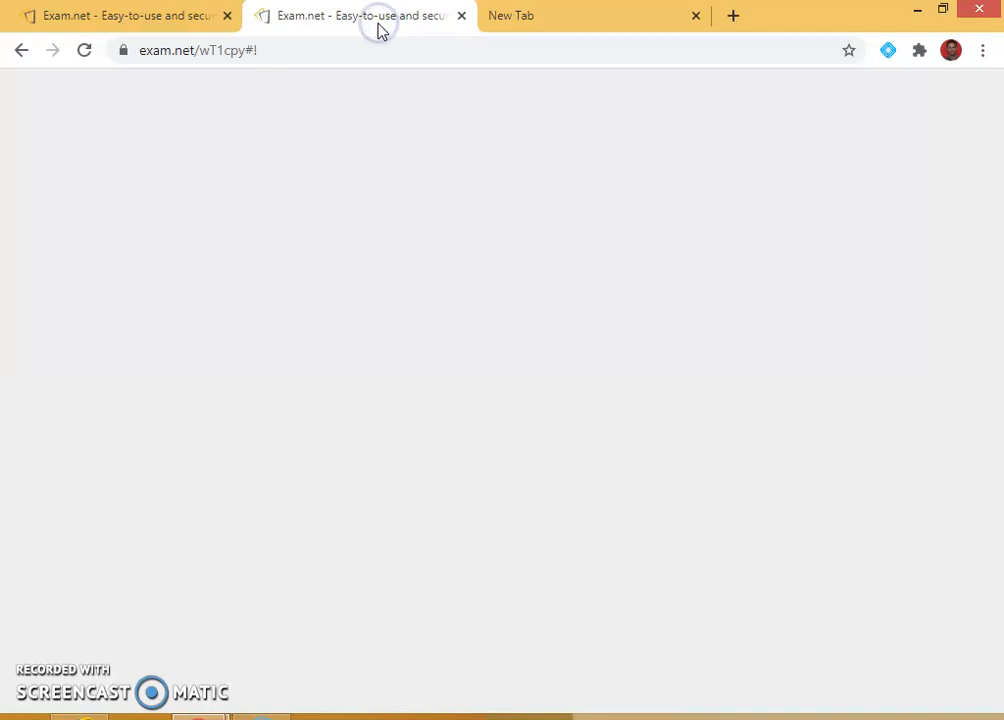
pyautogui.click(576, 12)
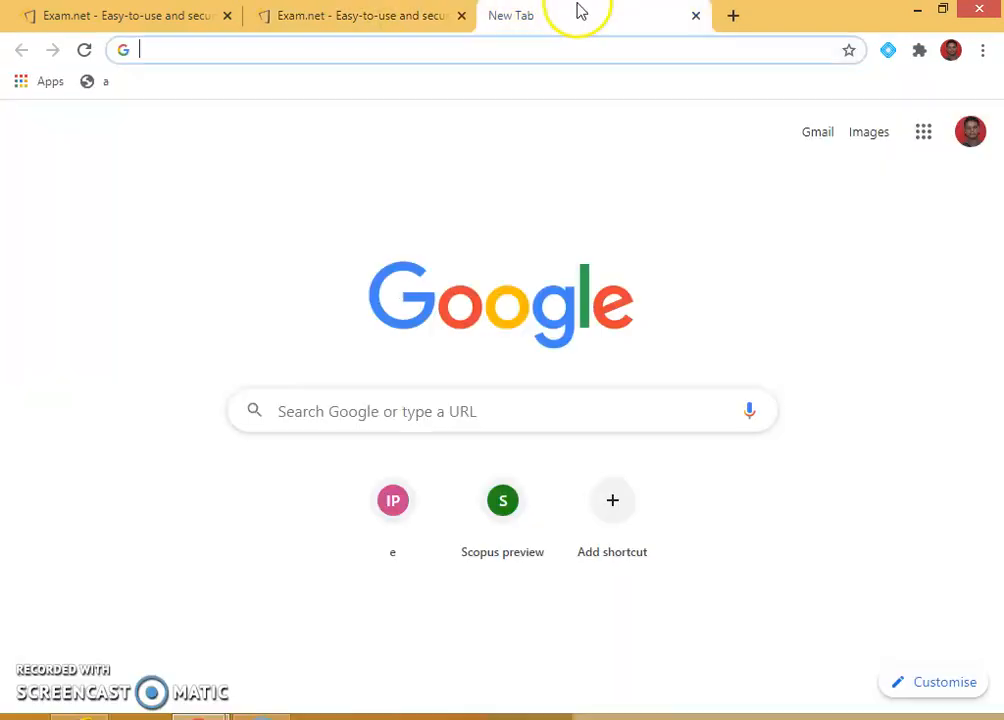
pyautogui.click(250, 713)
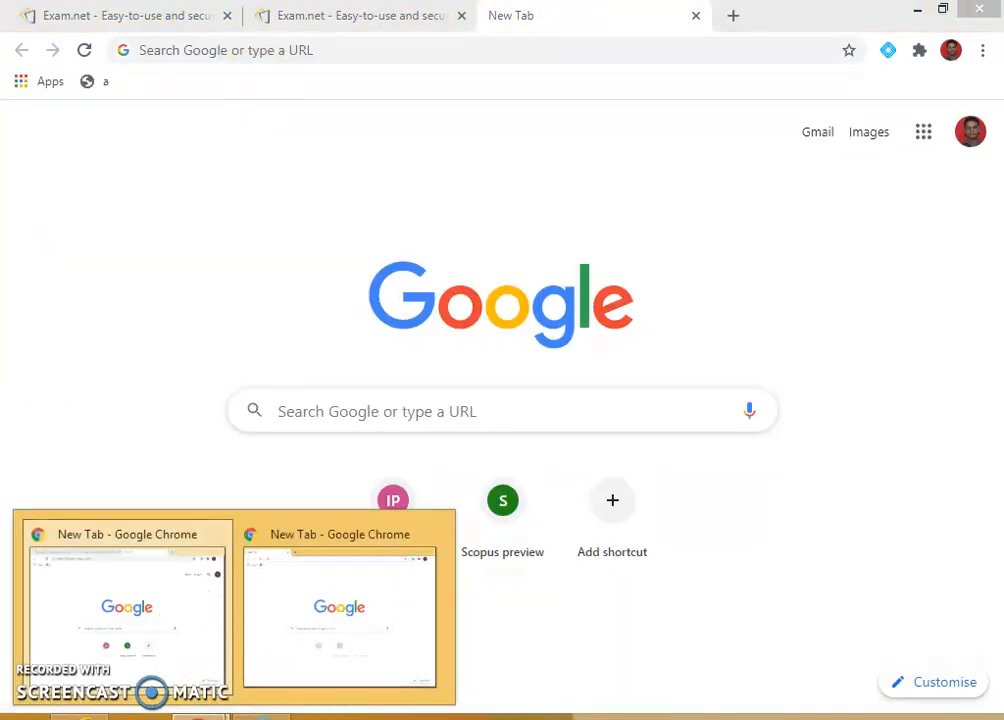
pyautogui.click(320, 12)
pyautogui.click(502, 365)
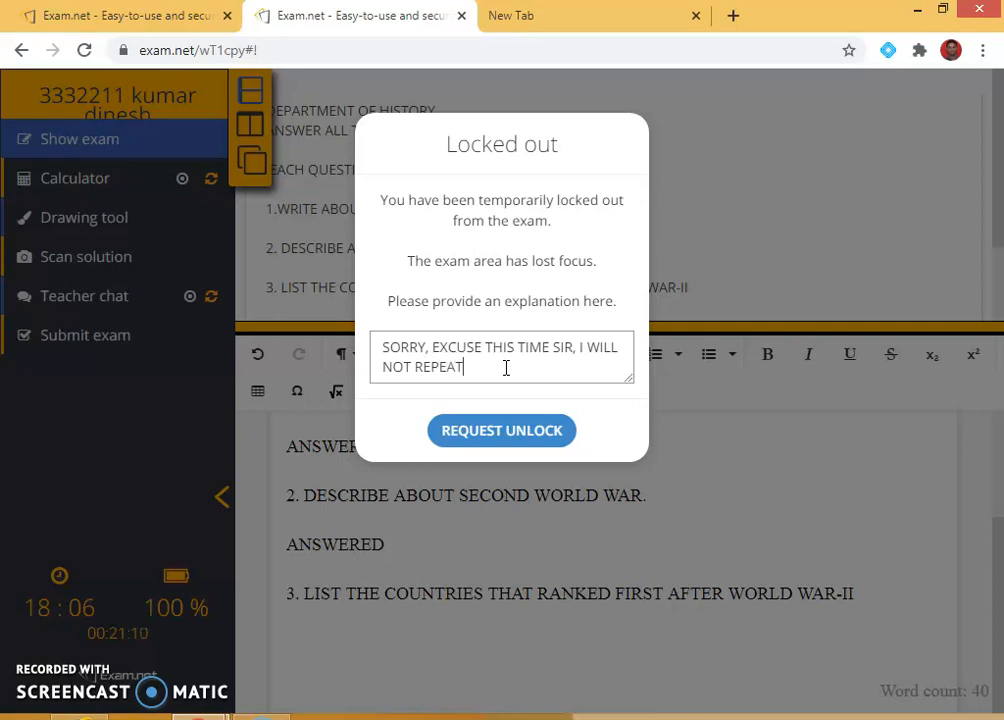
# Send the unlock request and type 'ANSWERED' under question 3.
pyautogui.click(511, 428)
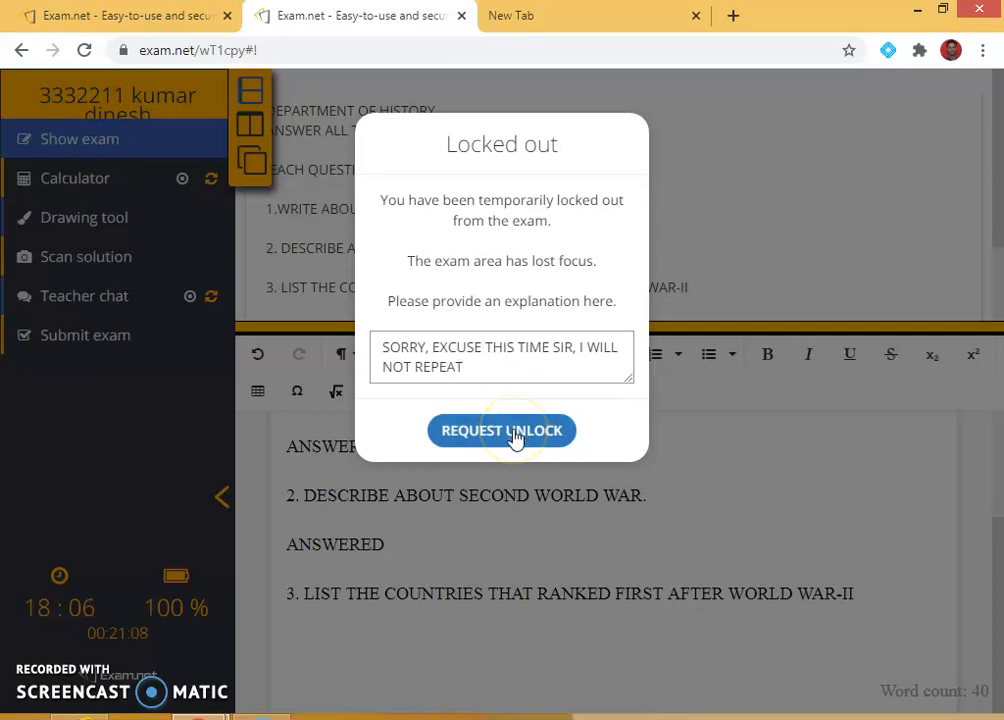
pyautogui.click(513, 433)
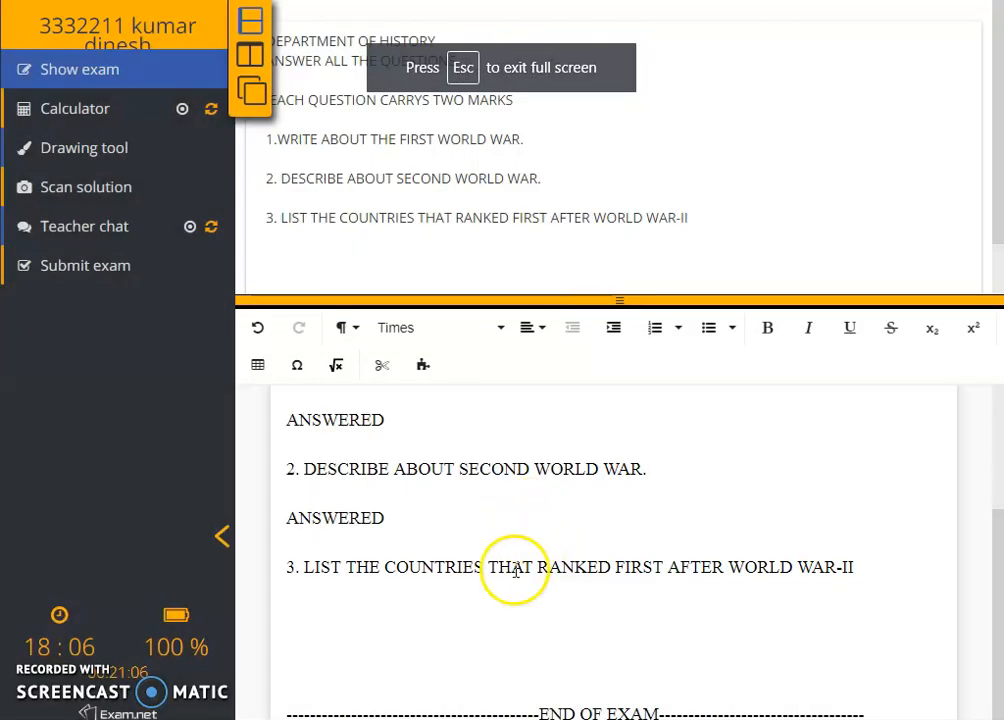
pyautogui.click(864, 598)
pyautogui.write('ANSWRE')
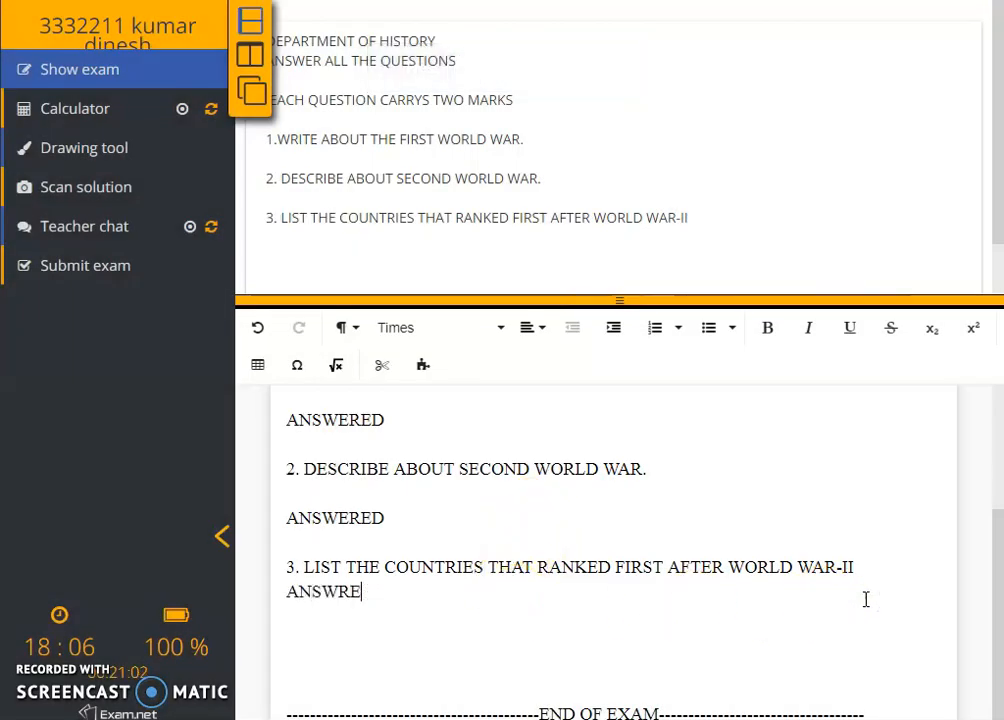
pyautogui.write('DERED')
pyautogui.click(847, 594)
# Submit the HISTORY exam and close the 'Thank you for your submission!' tab.
pyautogui.click(265, 297)
pyautogui.click(65, 265)
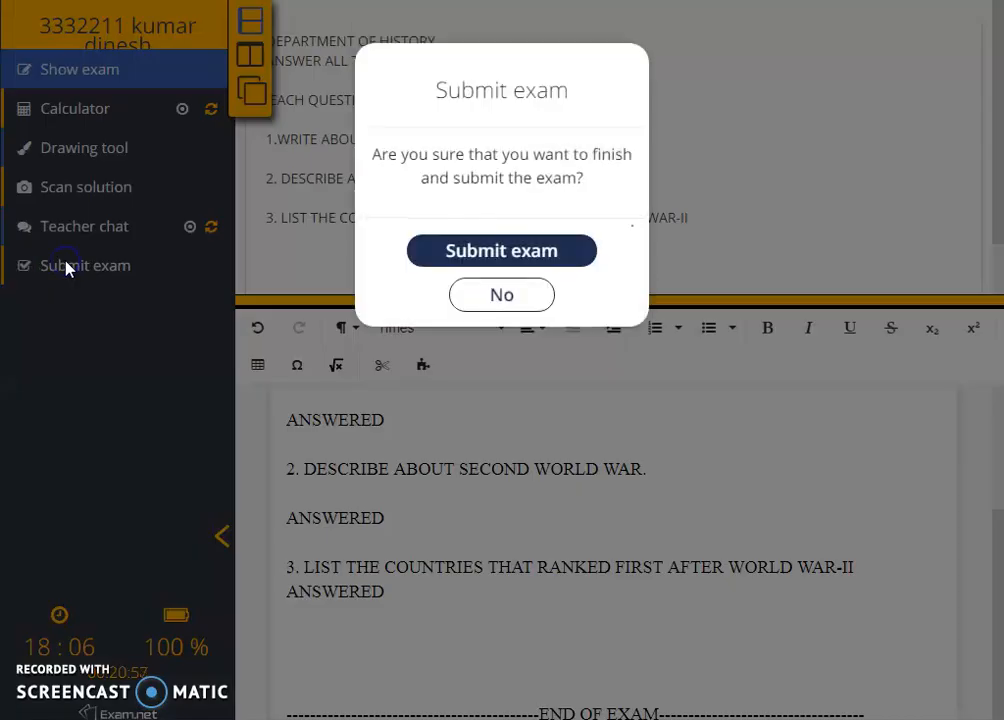
pyautogui.click(489, 253)
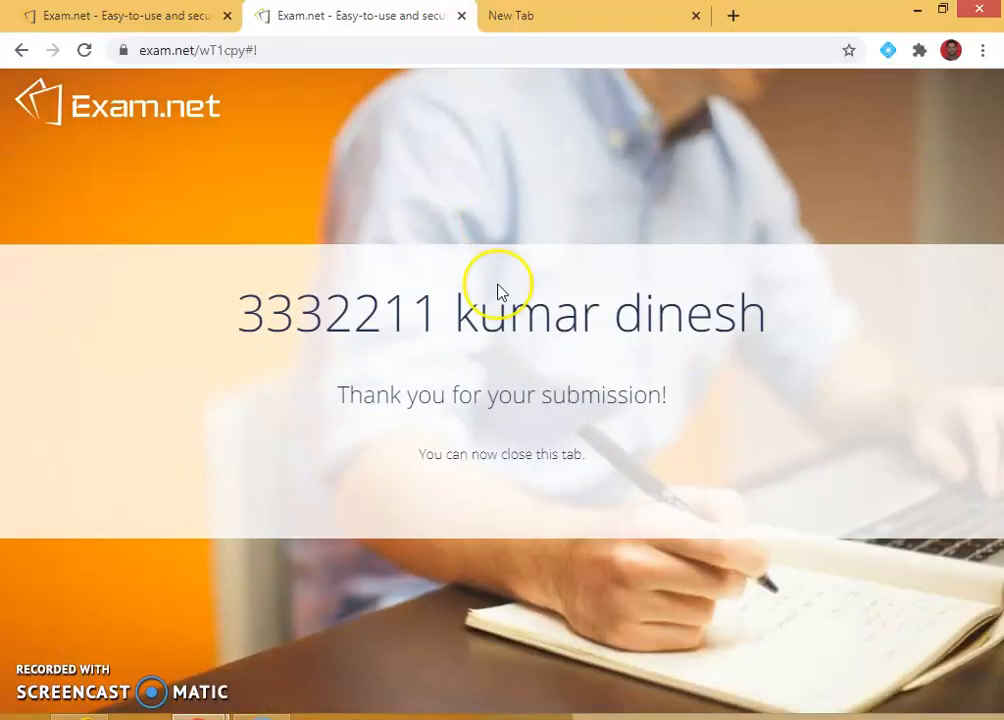
pyautogui.click(461, 15)
# Return to the teacher's HISTORY results page and open the first student's results.
pyautogui.click(186, 12)
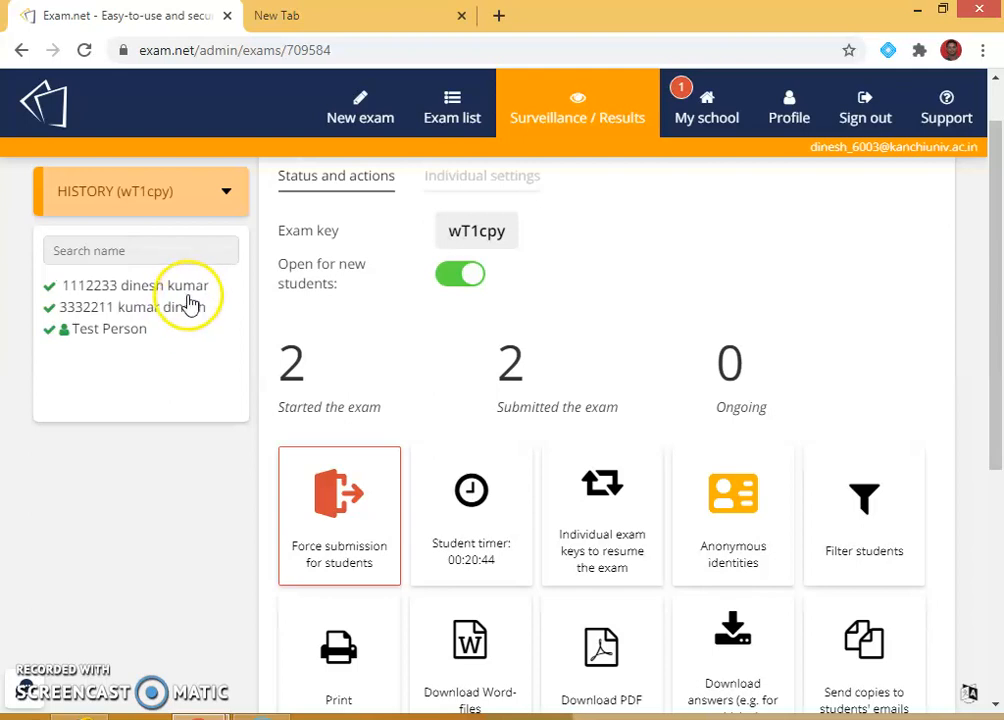
pyautogui.scroll(-4, 829, 445)
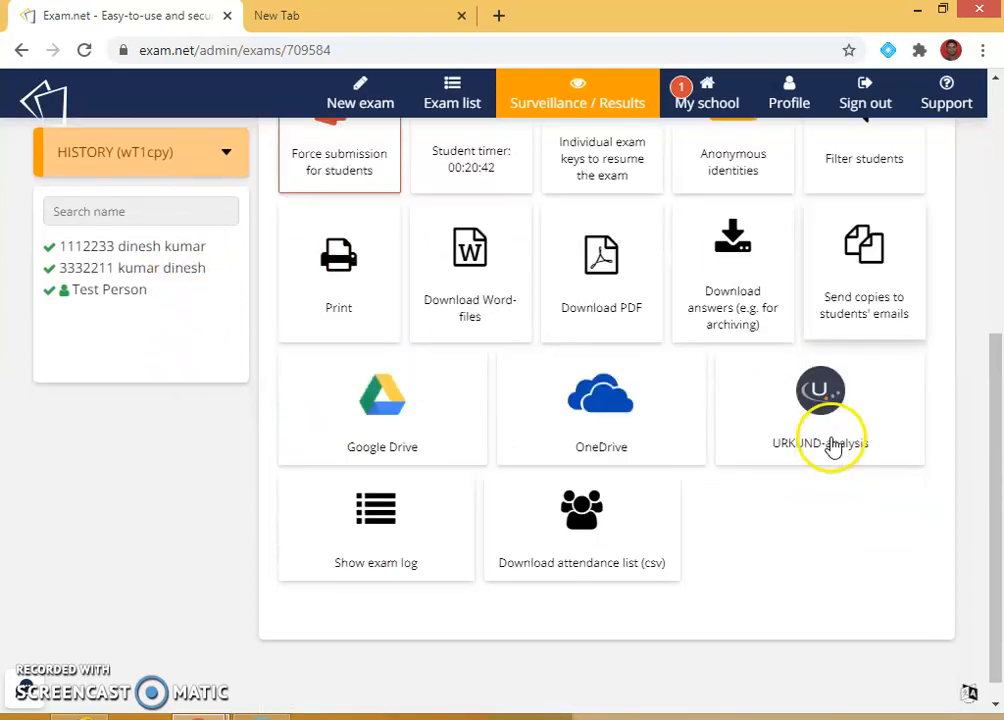
pyautogui.scroll(2, 767, 529)
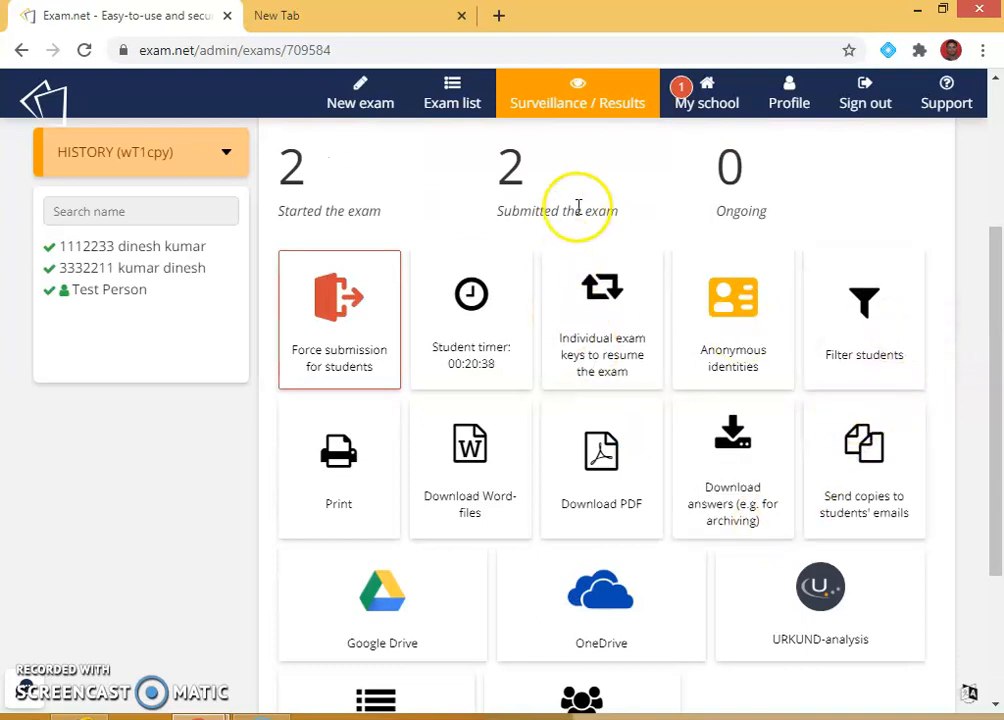
pyautogui.click(174, 250)
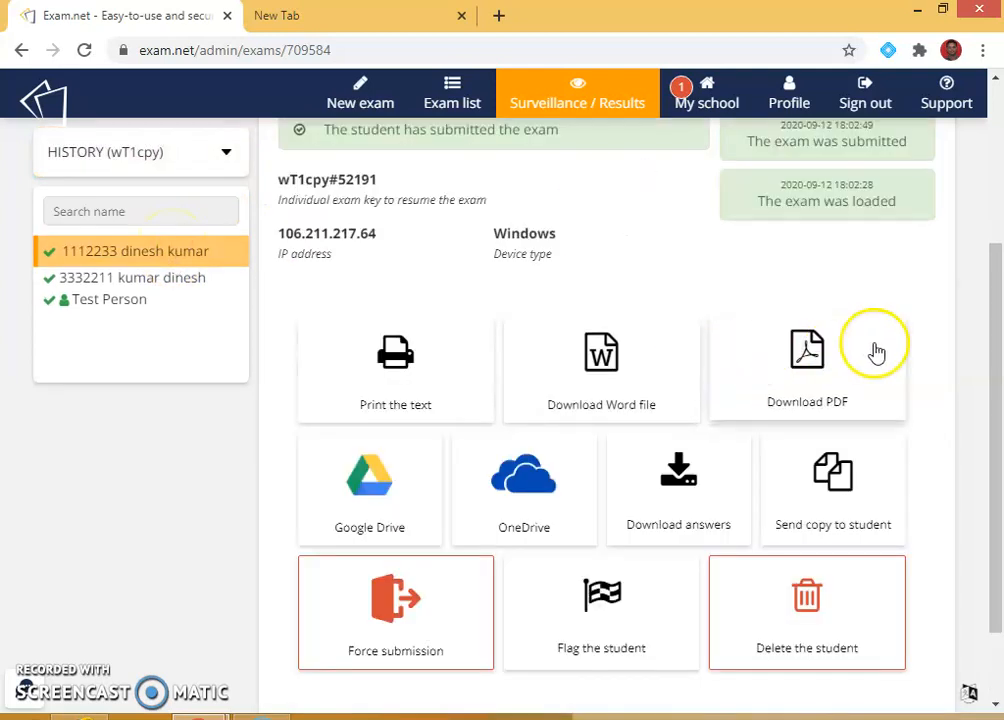
# View the first student's answer and its fetched history, then open the second student's answers.
pyautogui.scroll(2, 874, 352)
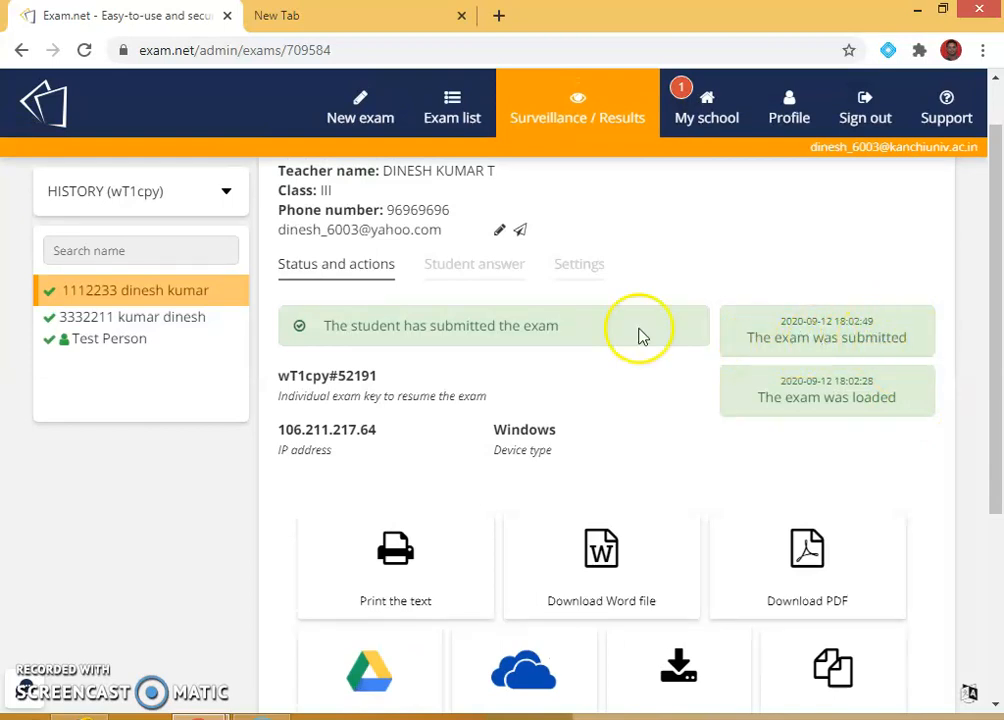
pyautogui.click(506, 271)
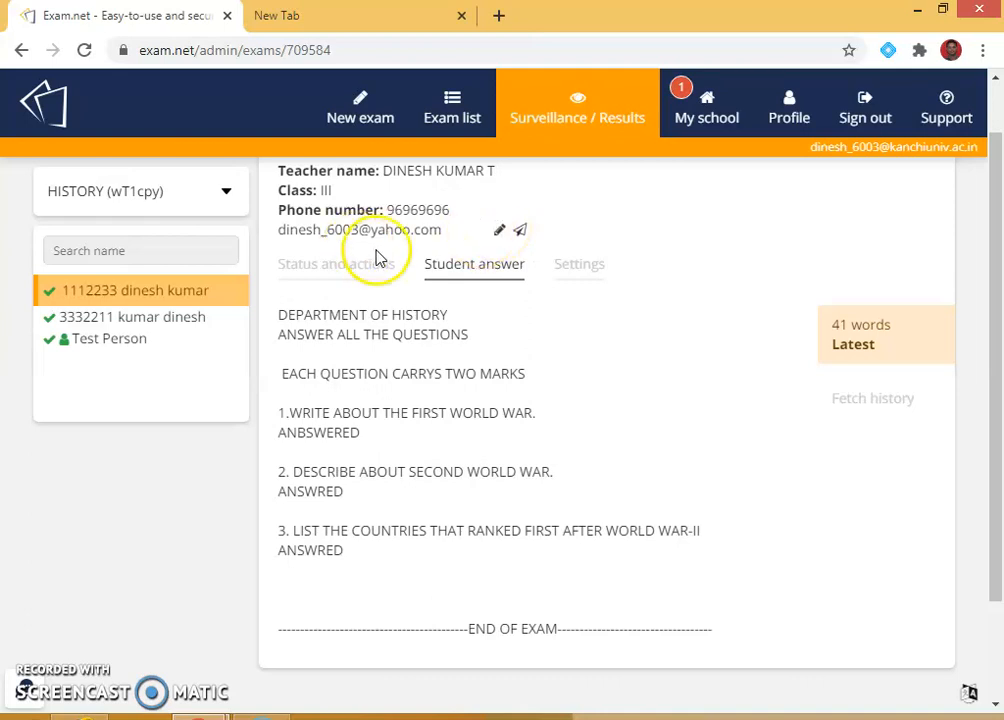
pyautogui.click(876, 399)
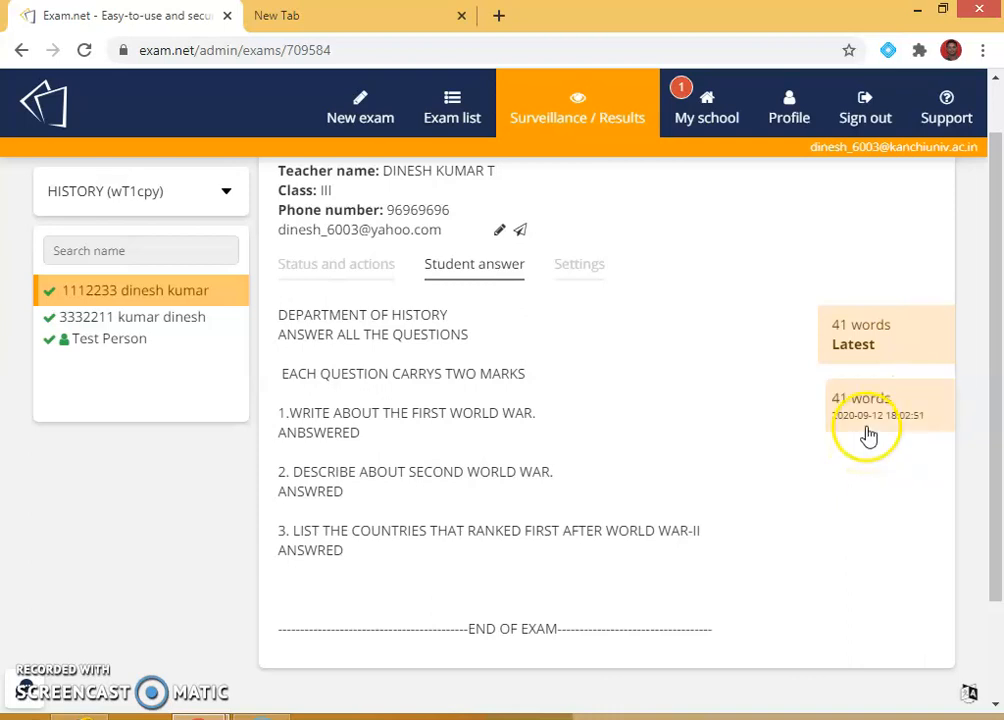
pyautogui.click(124, 318)
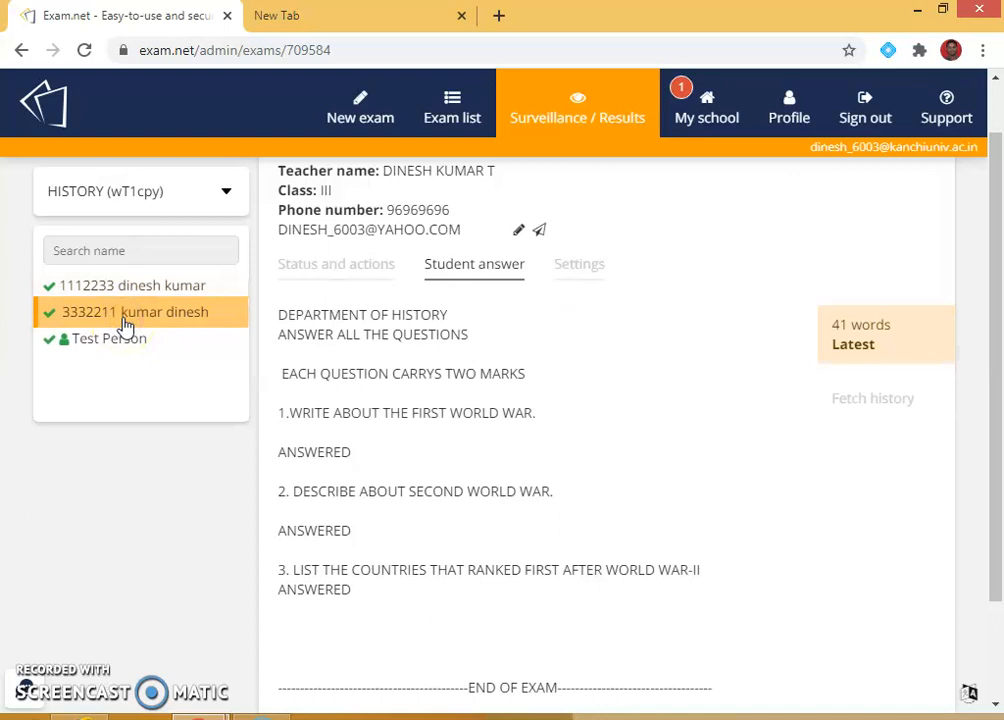
# Show the second student's Status and actions, listing lost-focus events of 53 and 35 seconds.
pyautogui.click(350, 268)
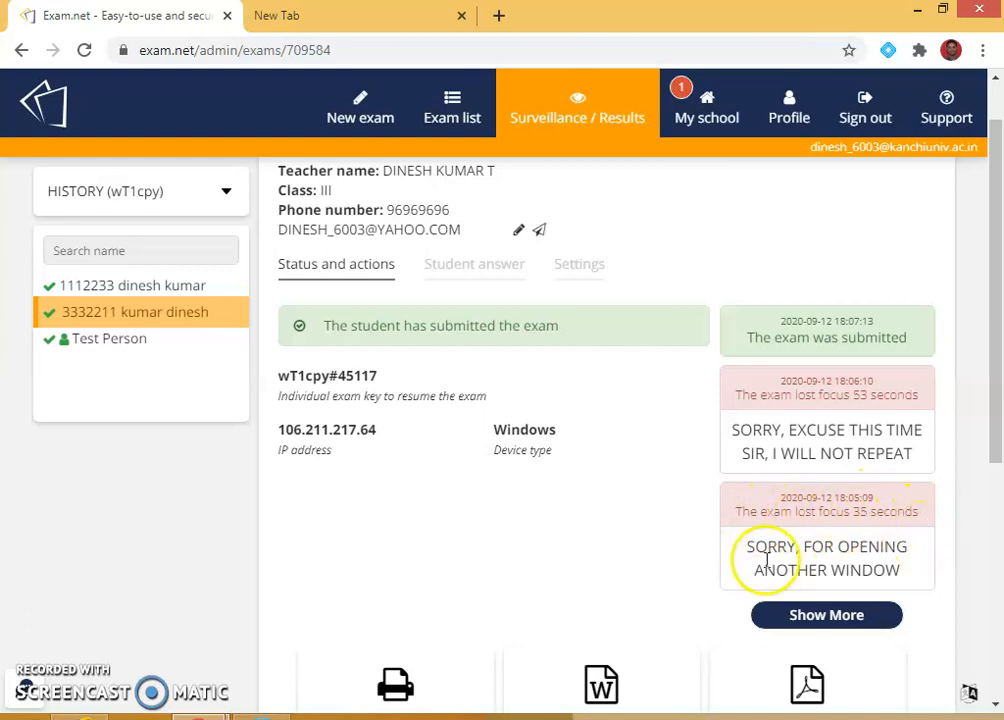
pyautogui.scroll(-2, 655, 535)
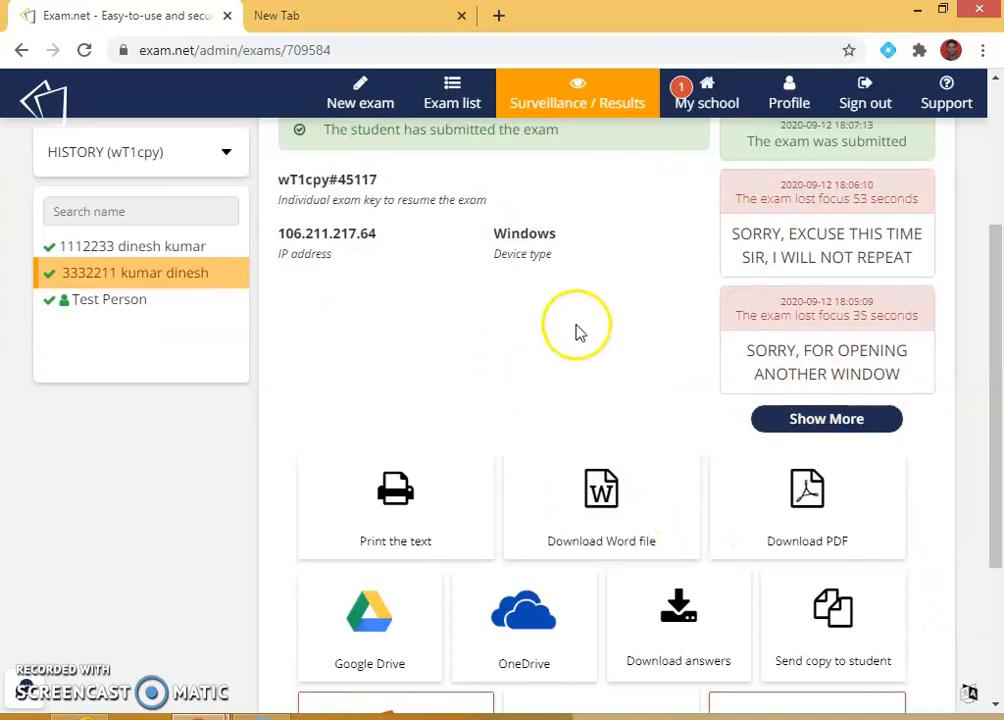
pyautogui.scroll(-2, 577, 330)
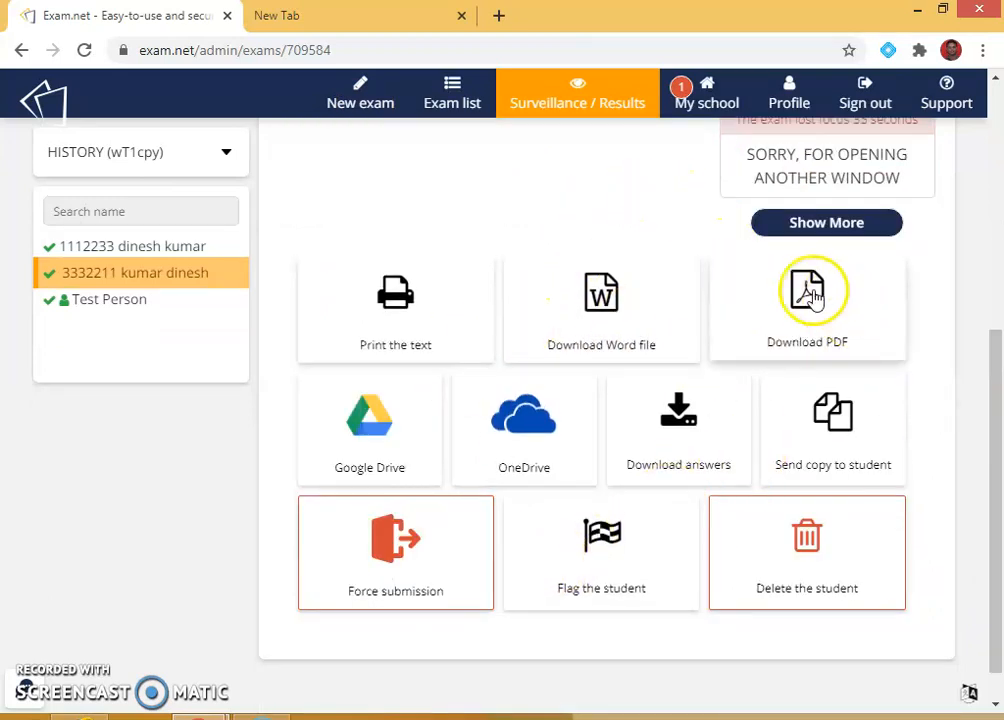
# Download the second student's answers as a zip archive and as a PDF.
pyautogui.click(684, 425)
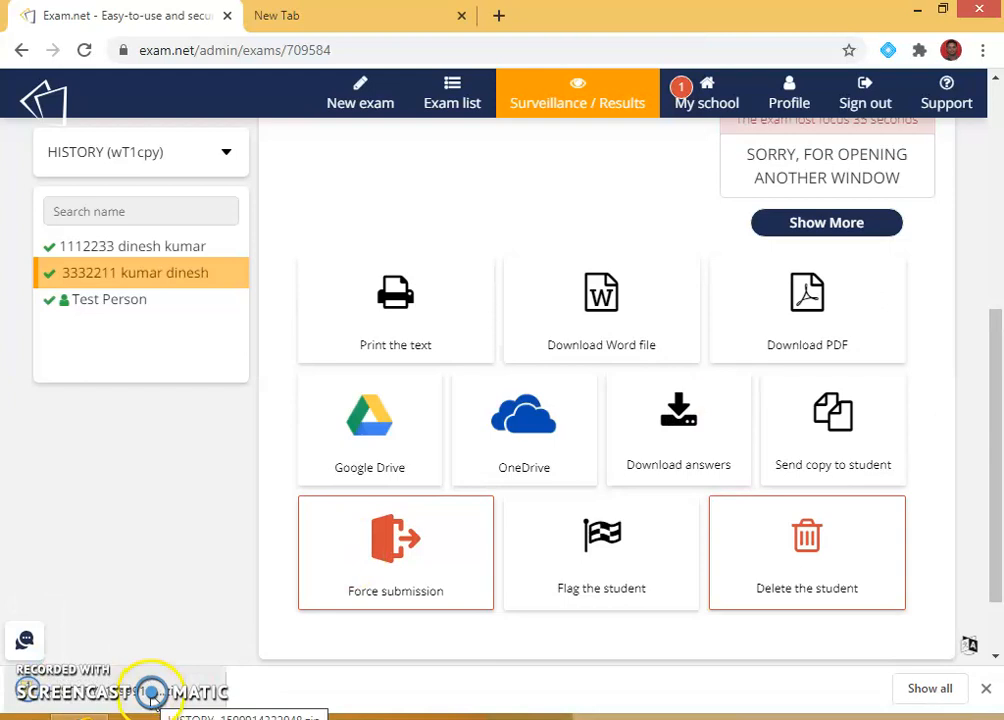
pyautogui.click(801, 287)
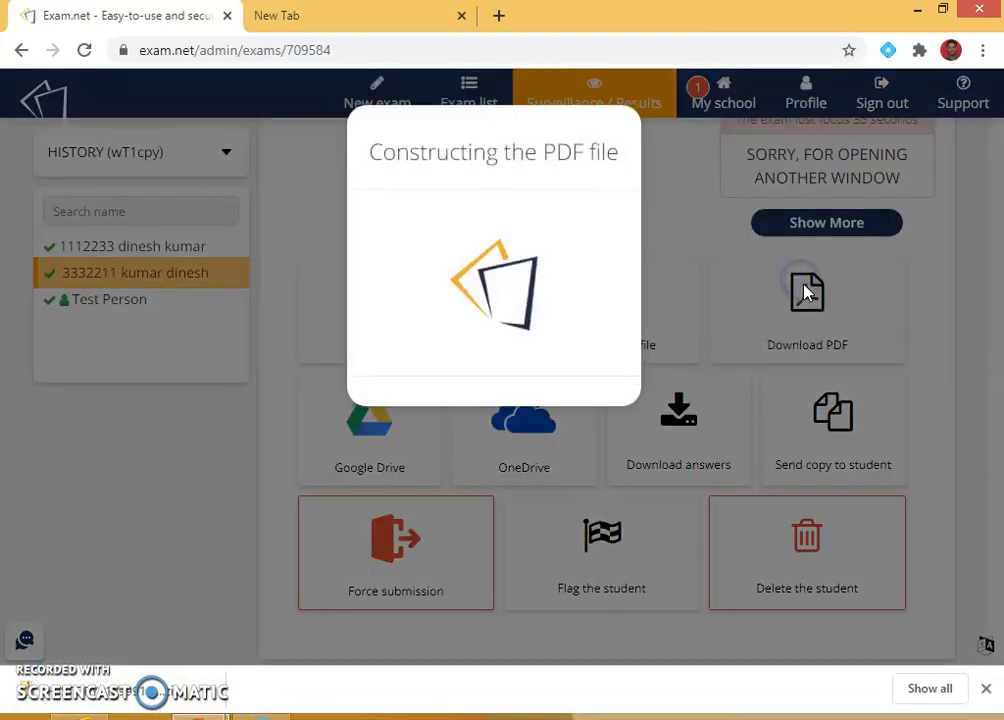
pyautogui.click(548, 246)
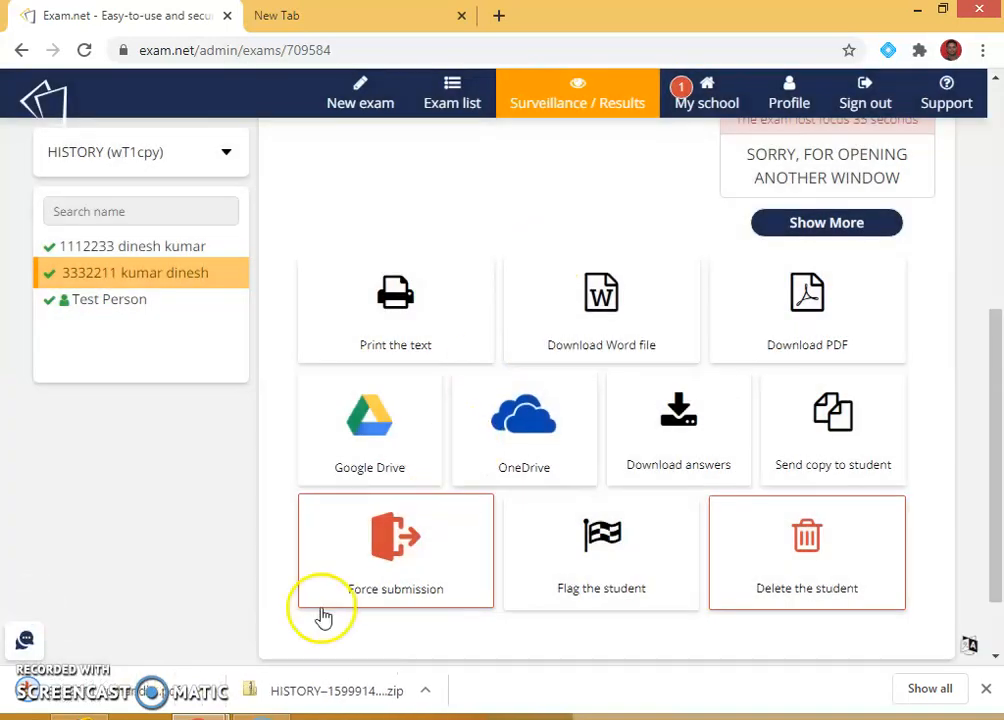
# Open the downloaded PDF to check all three answers, then open the zip download.
pyautogui.click(134, 692)
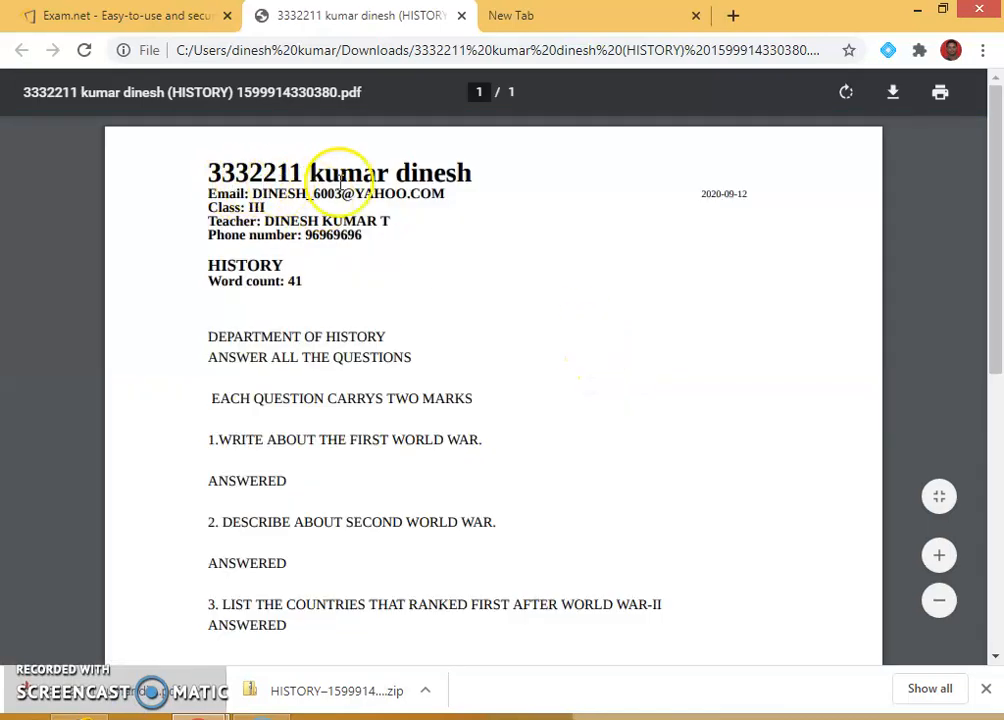
pyautogui.scroll(-5, 360, 348)
pyautogui.scroll(-1, 390, 380)
pyautogui.scroll(6, 426, 392)
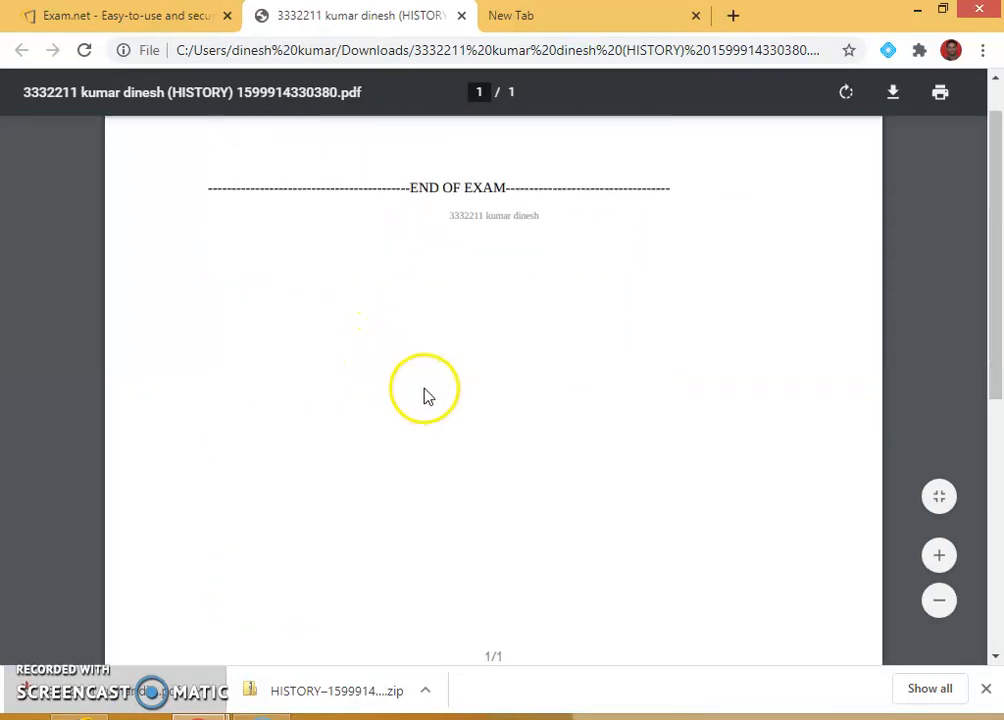
pyautogui.click(325, 700)
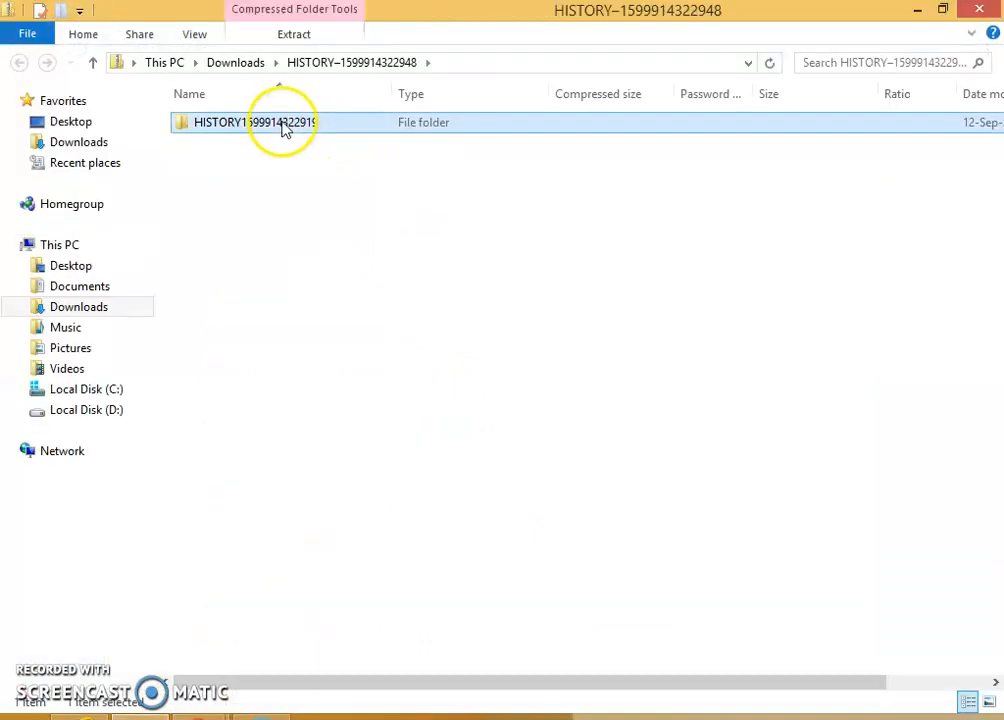
# Open the HTML answer file inside the HISTORY zip's folder with Google Chrome.
pyautogui.doubleClick(285, 124)
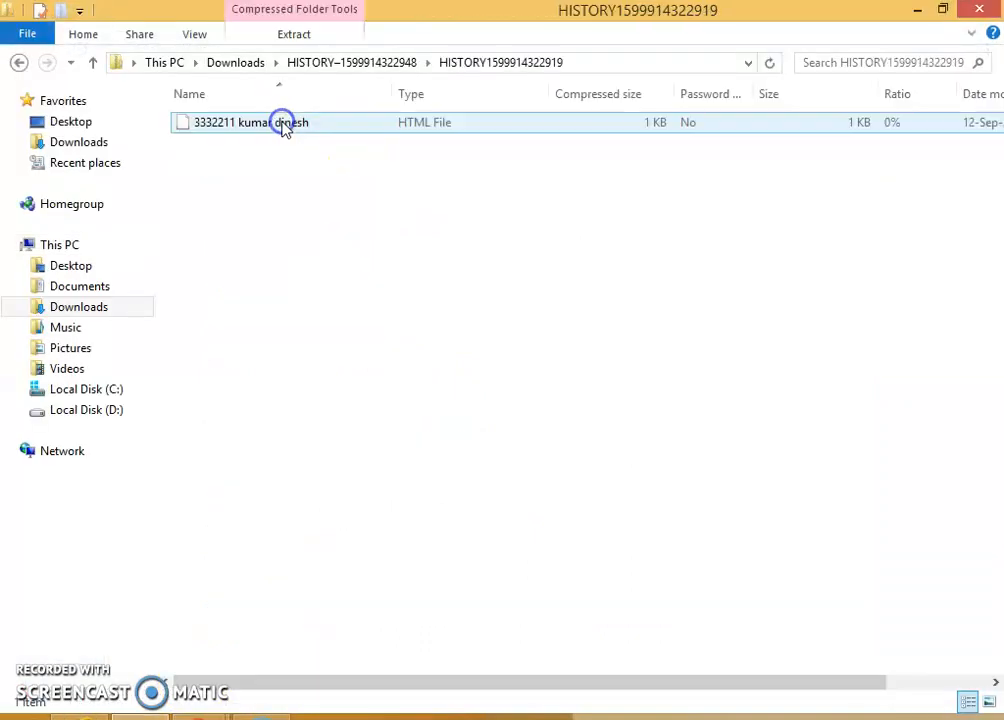
pyautogui.click(282, 122)
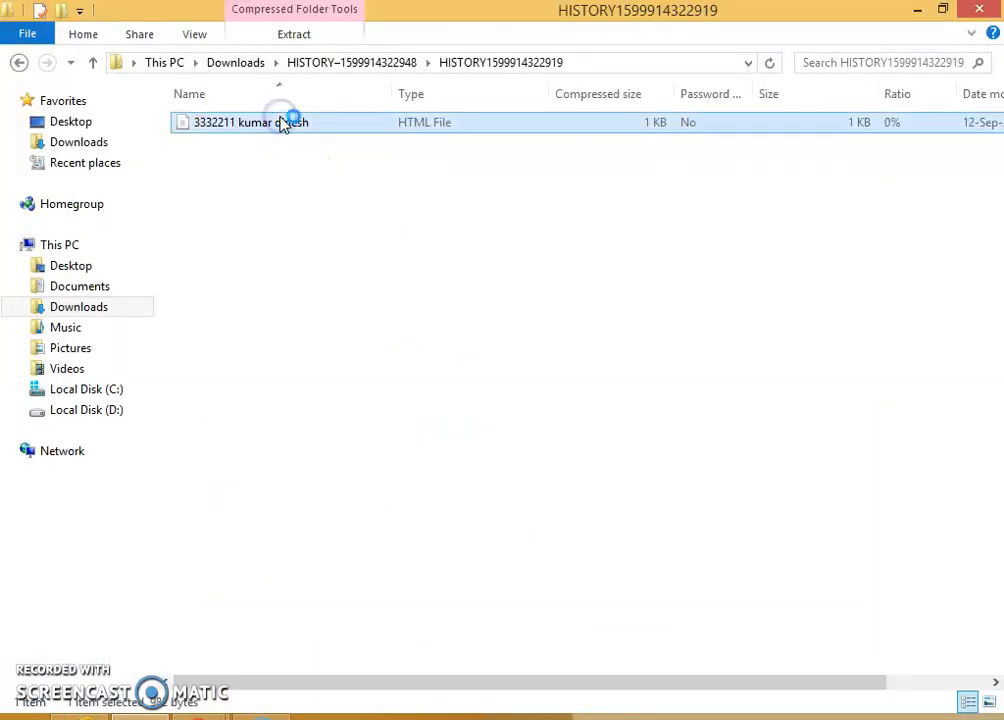
pyautogui.doubleClick(282, 122)
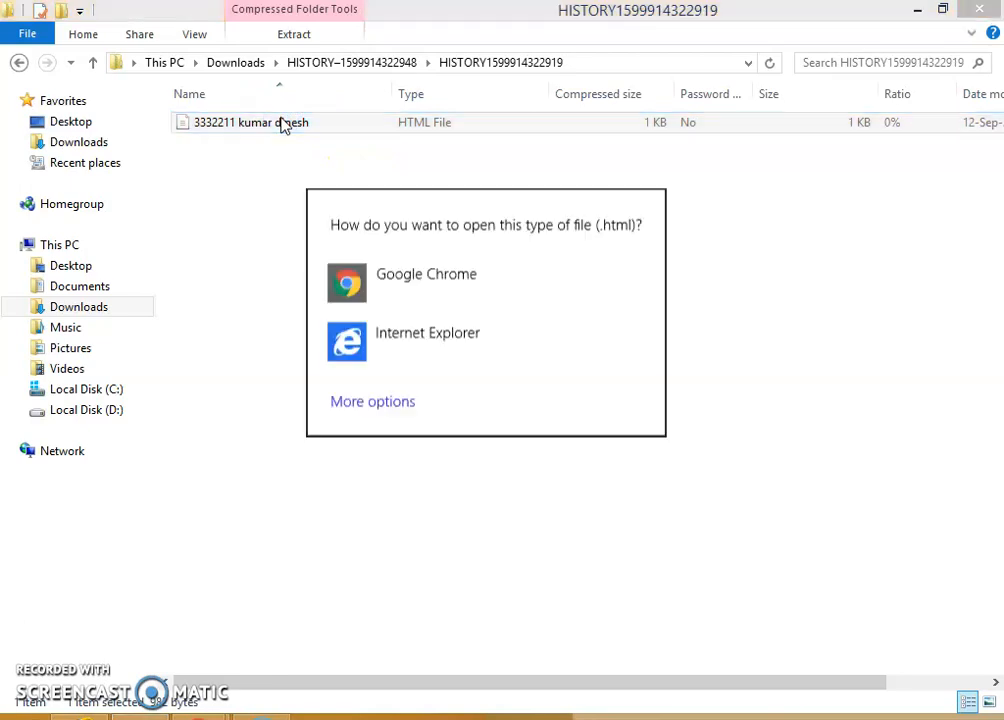
pyautogui.click(386, 292)
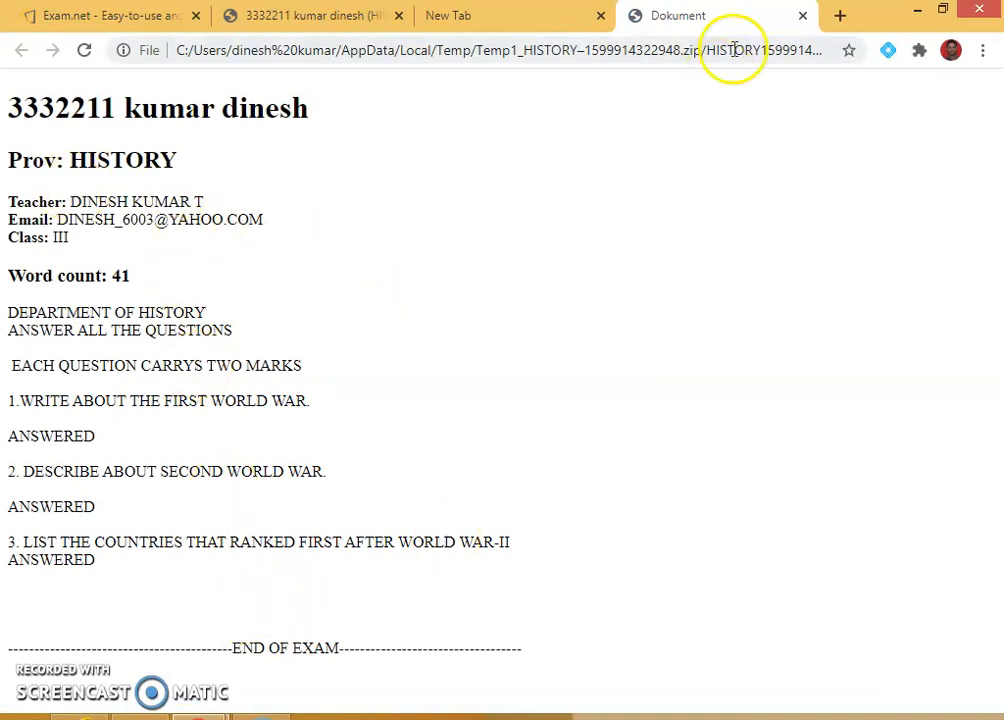
# Close the HTML answer, blank and PDF tabs and scroll the status page to the top.
pyautogui.click(802, 16)
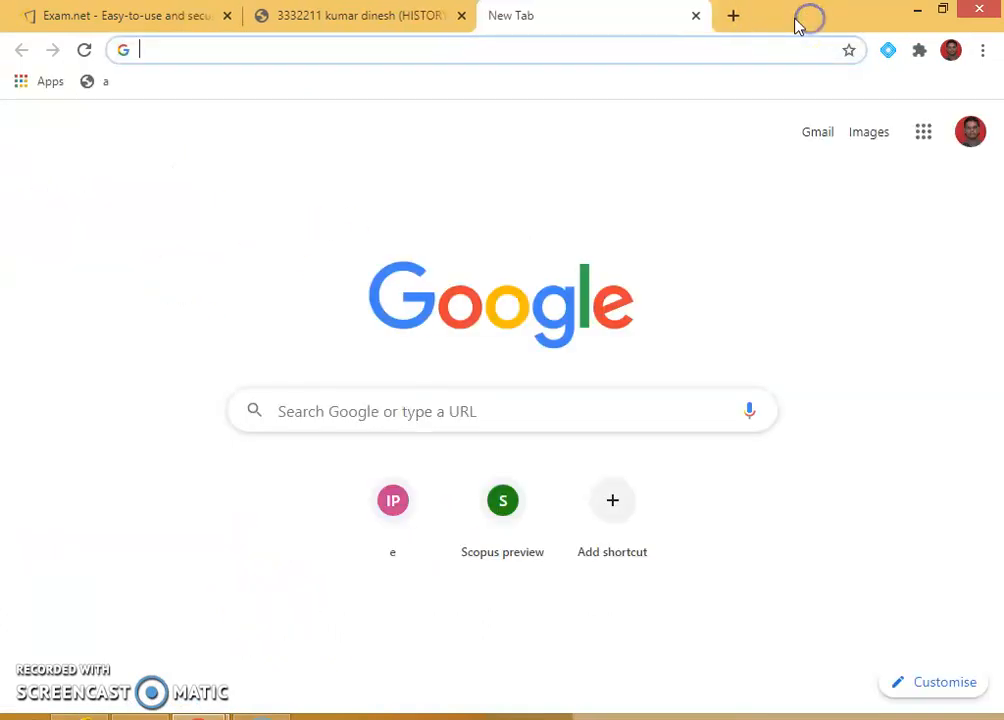
pyautogui.click(696, 16)
pyautogui.click(461, 17)
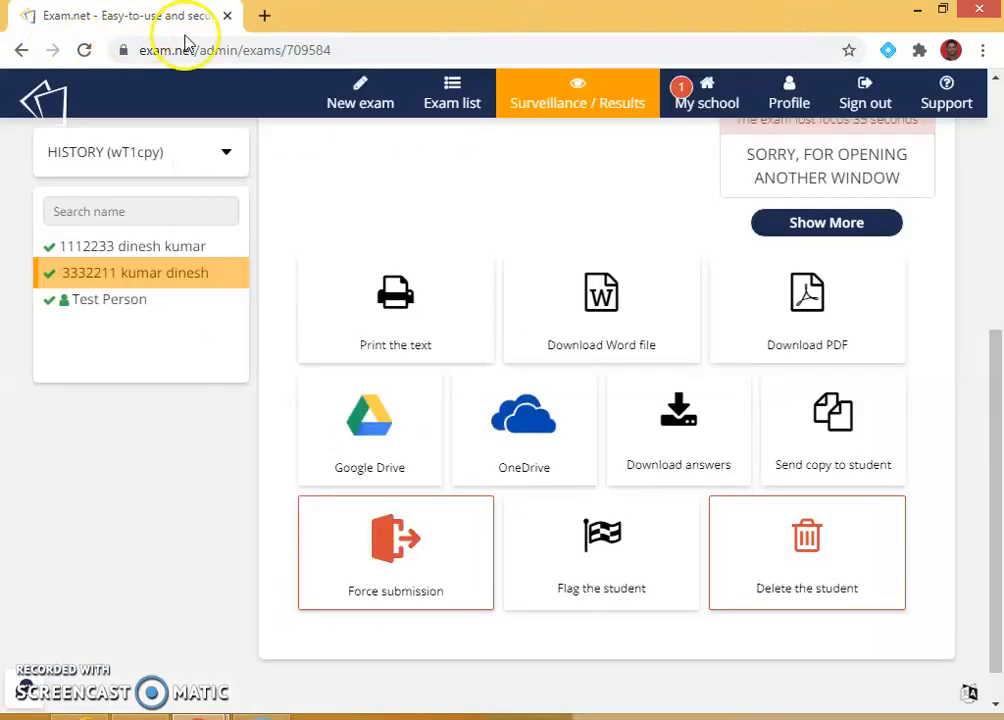
pyautogui.scroll(4, 905, 336)
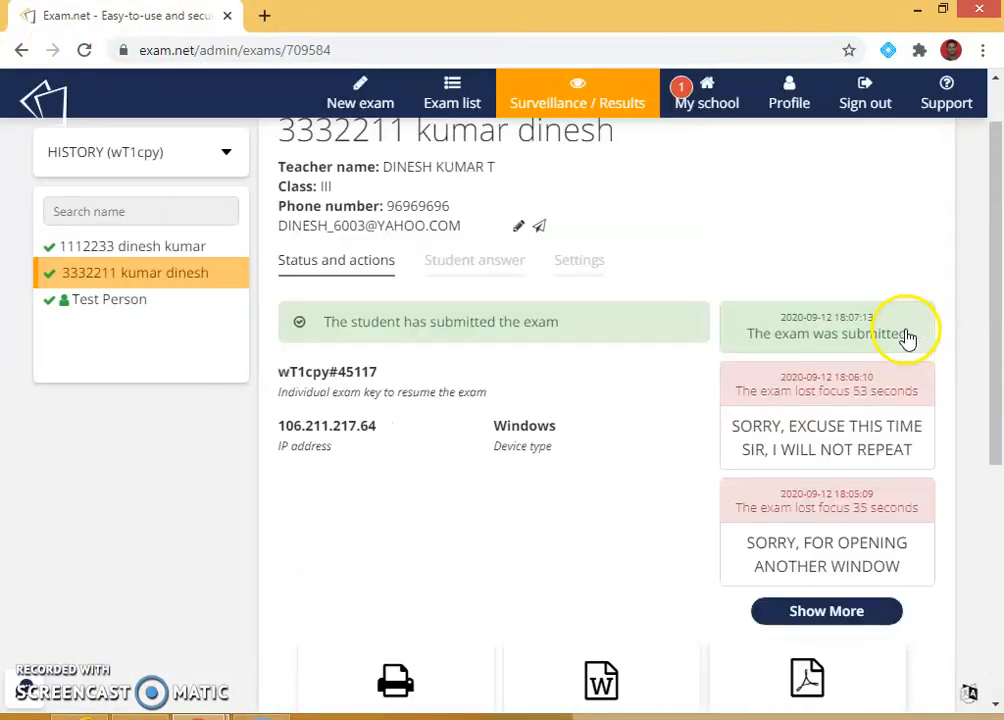
pyautogui.scroll(1, 907, 330)
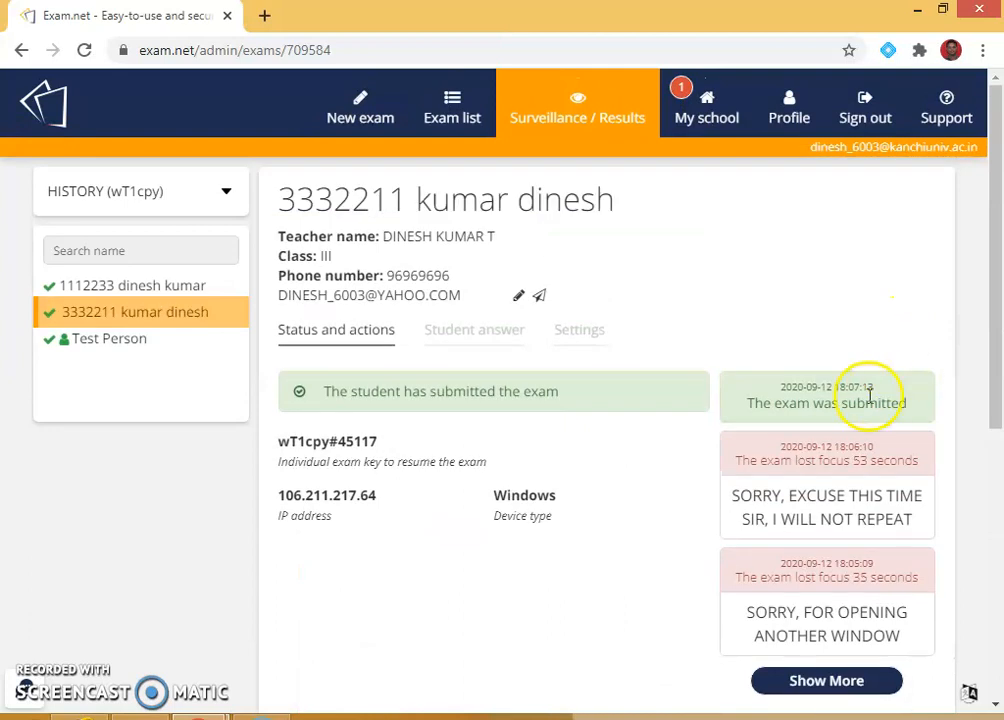